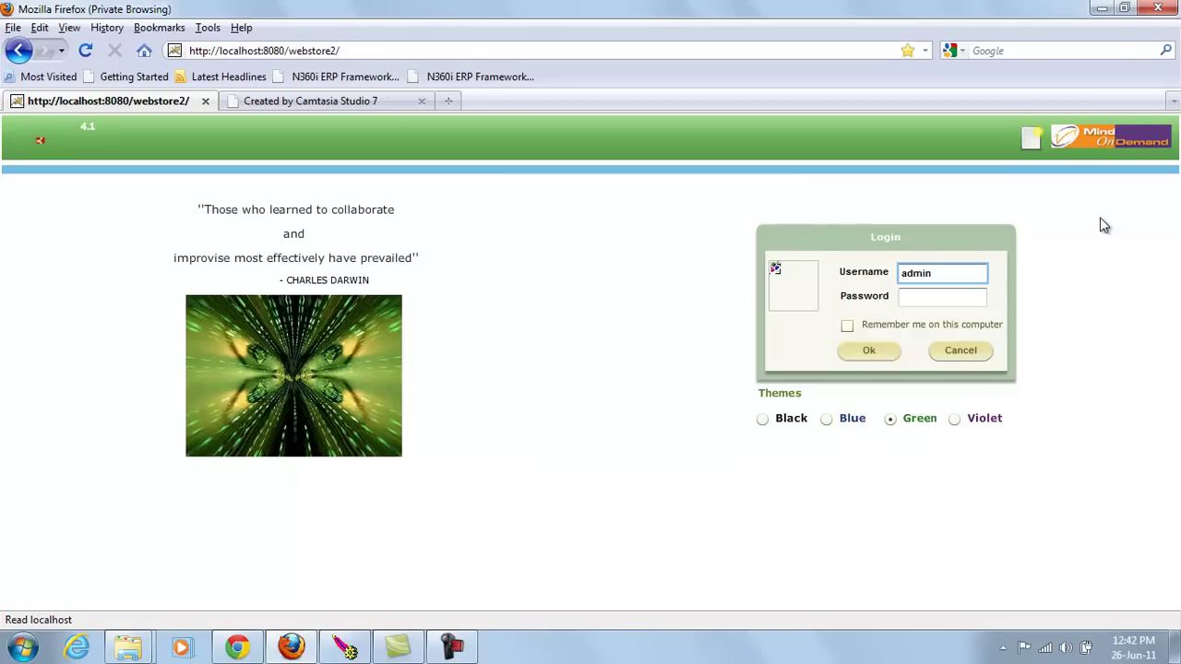
- Log in as admin, search the company list for "sha" and open SHAZE LUXURY RETAIL PRIVATE LTD
left_click(870, 352)
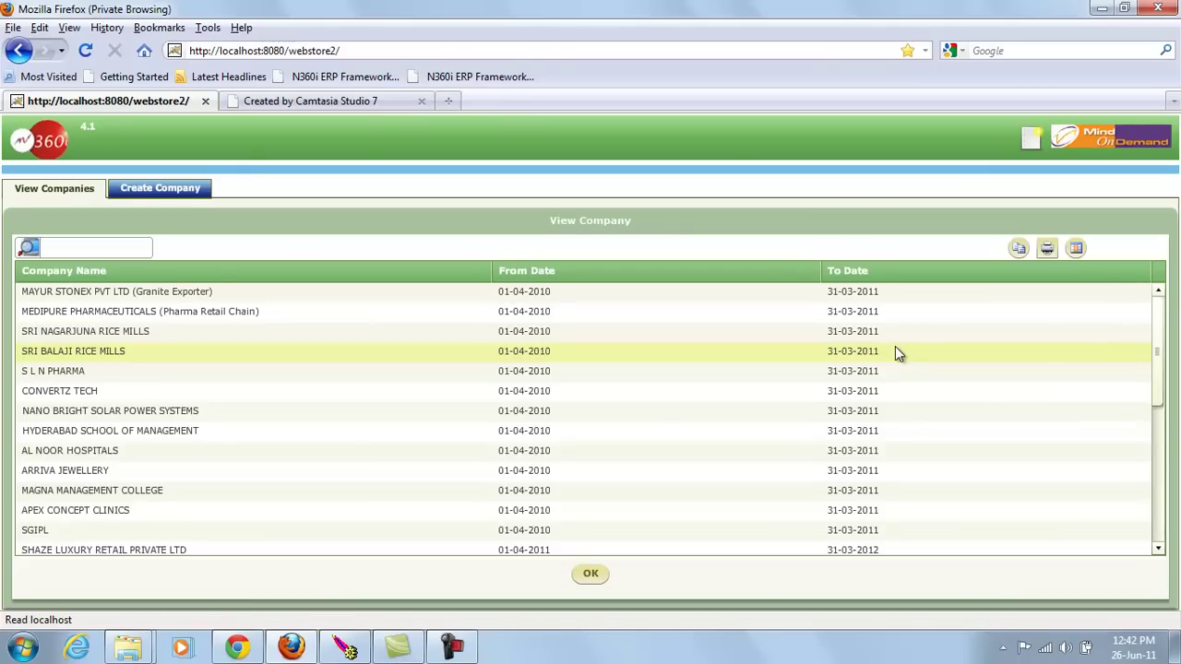
left_click_drag(1165, 340, 1168, 308)
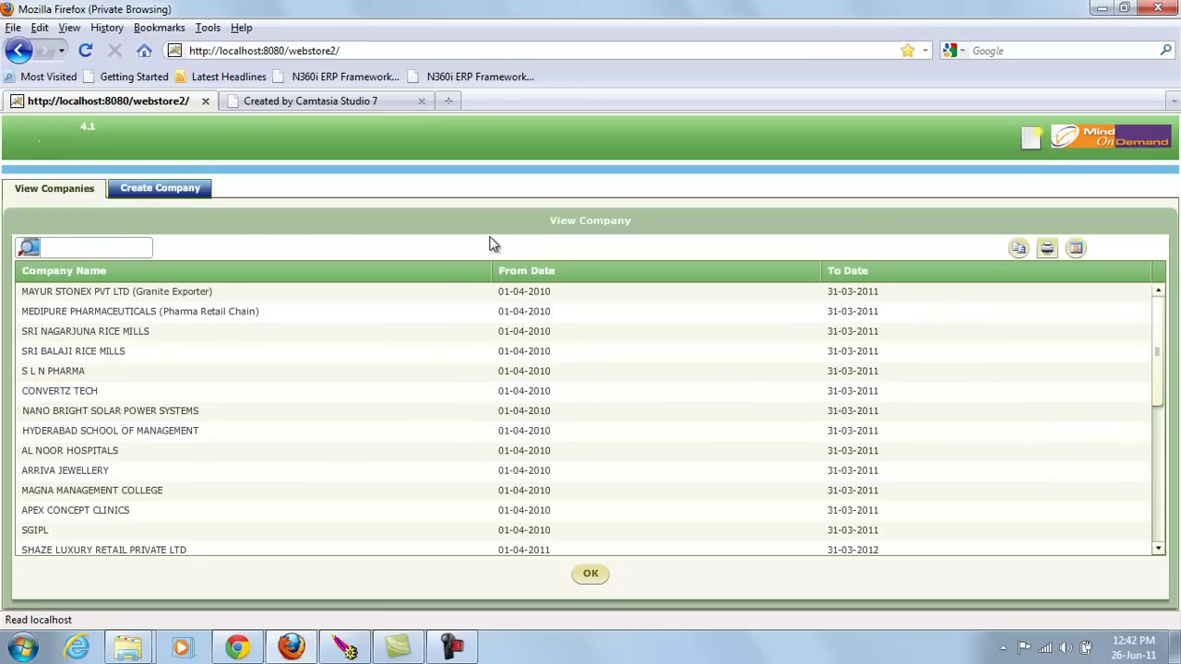
type("sha")
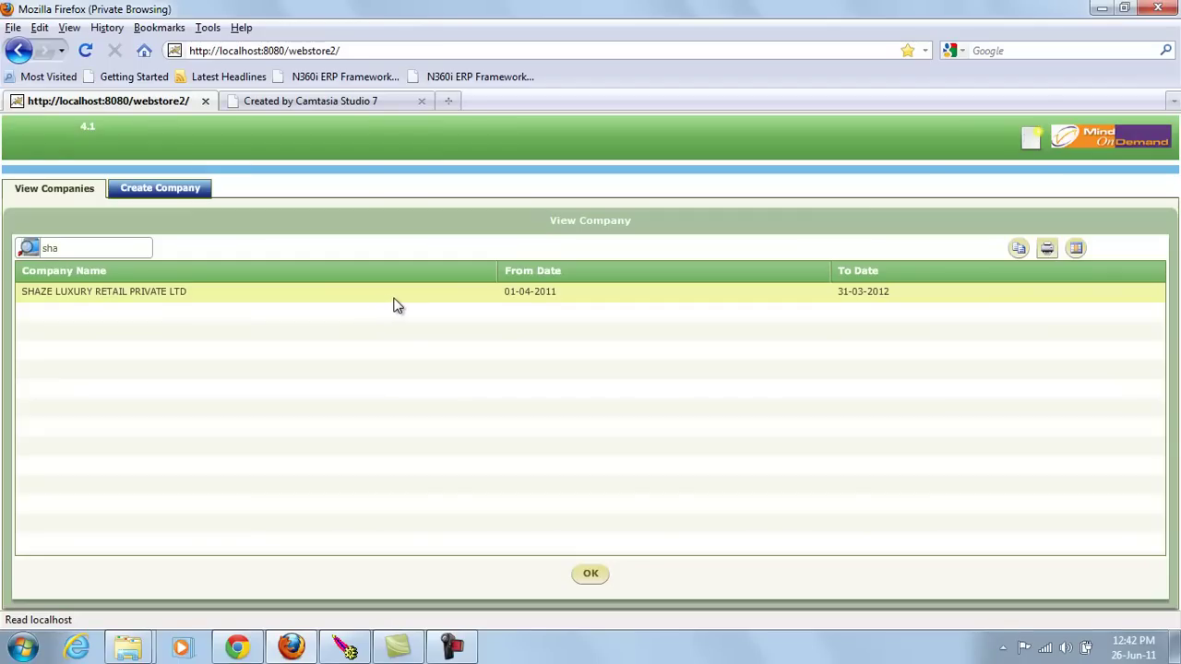
double_click(404, 297)
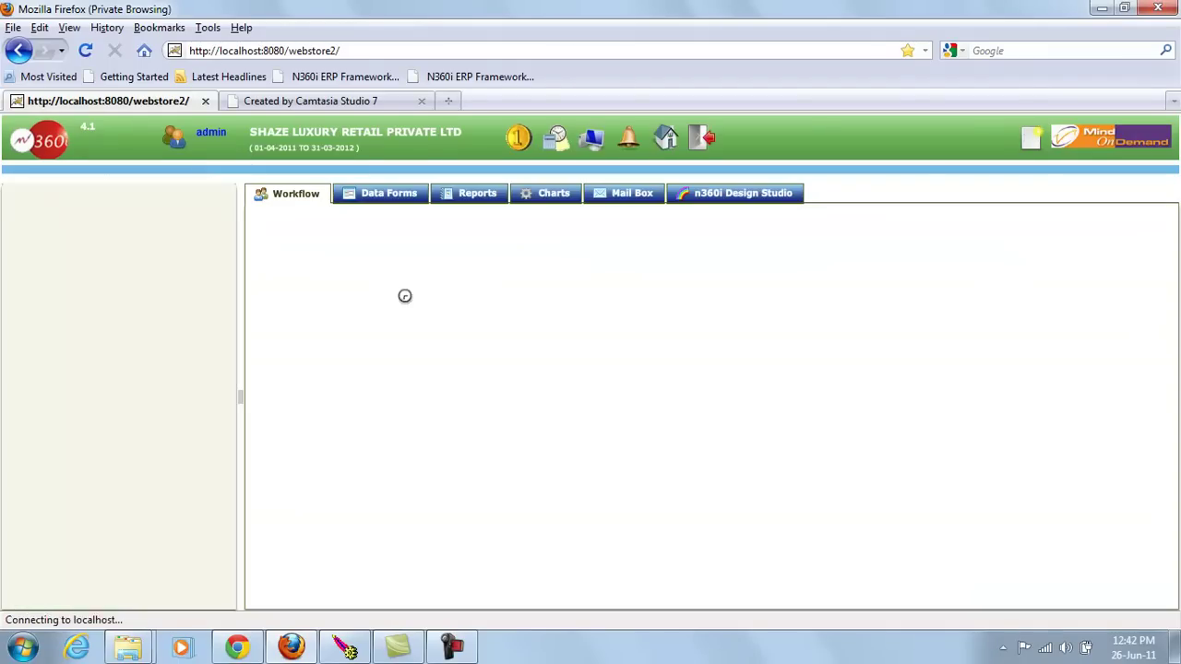
- Open a new Purchase Order entry form from the company's Purchases data forms
left_click(391, 196)
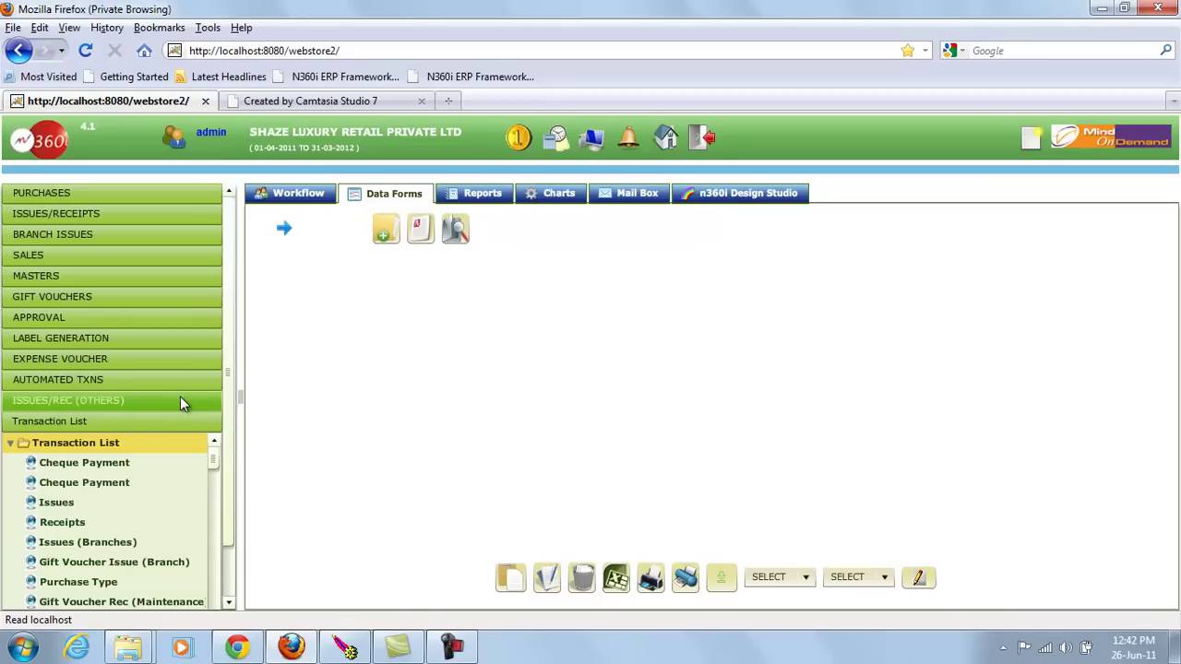
left_click(134, 193)
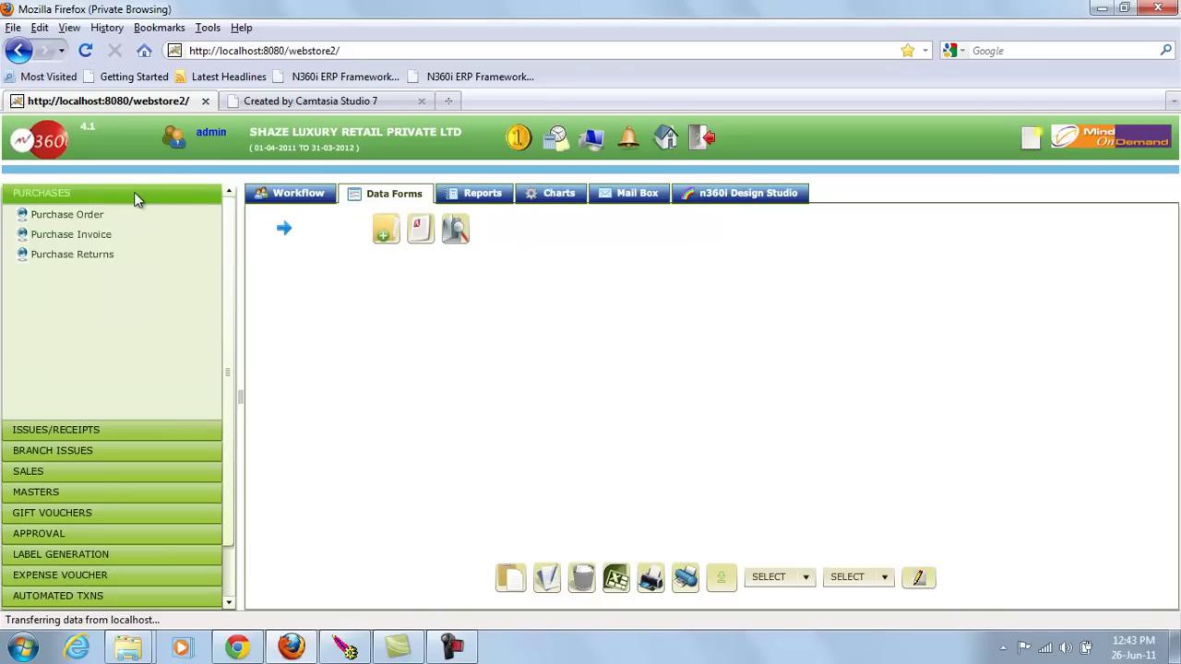
left_click(92, 215)
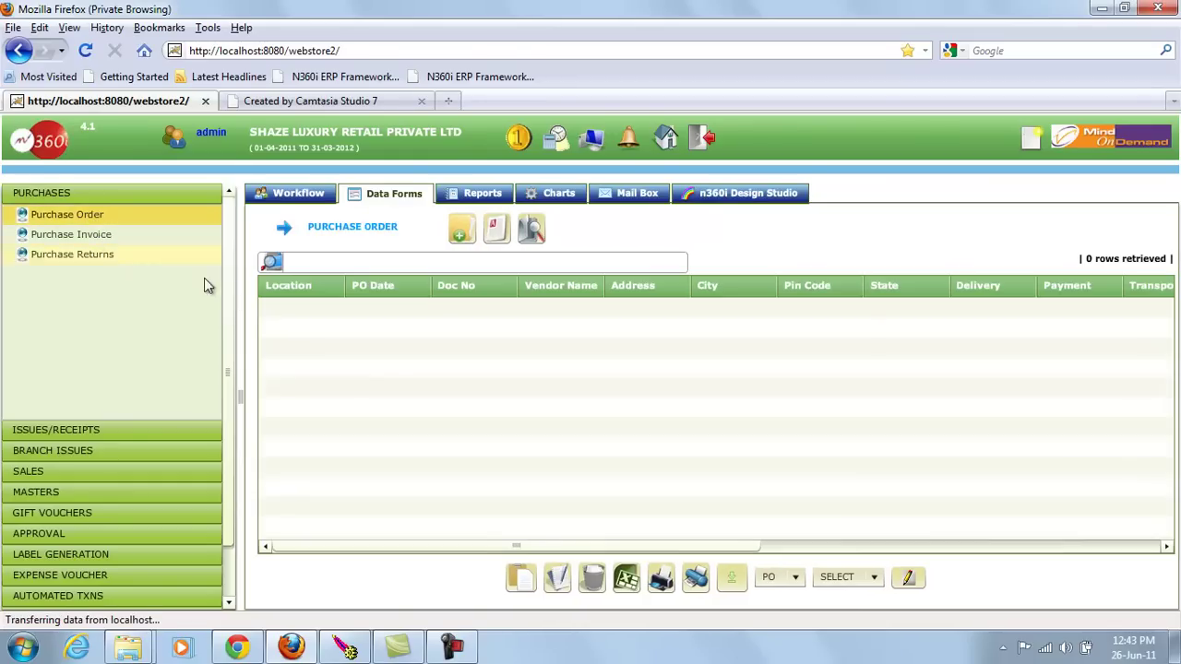
left_click(463, 231)
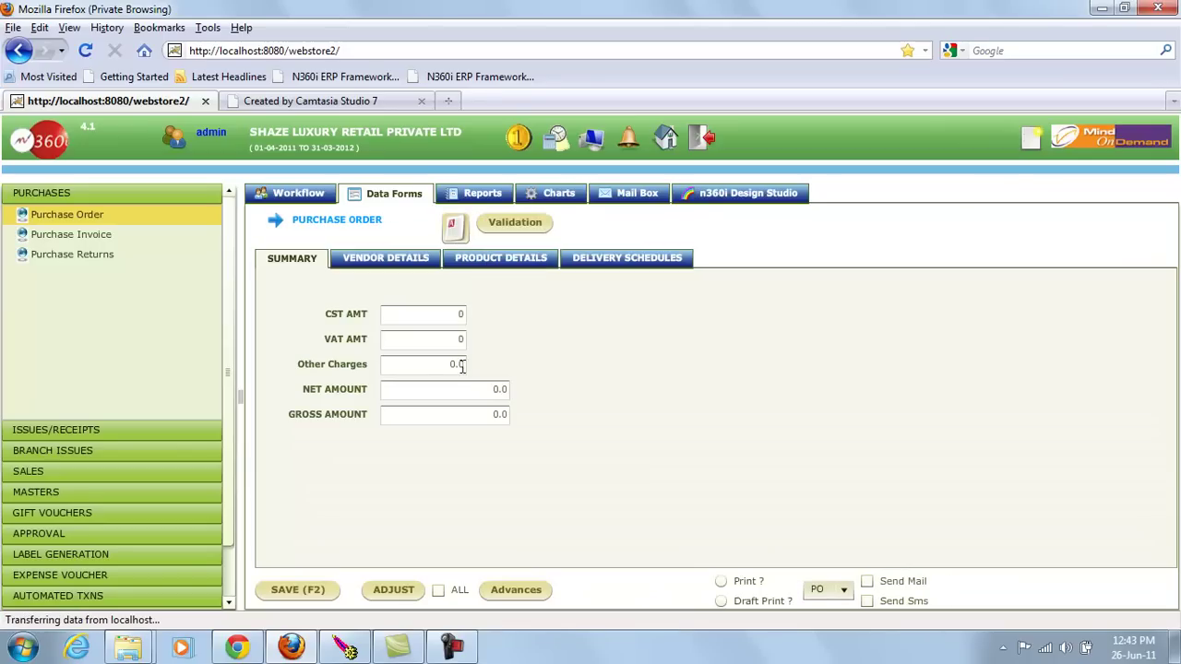
- Look through the vendor details, product details, delivery schedules and summary sections of the purchase order form
left_click(387, 266)
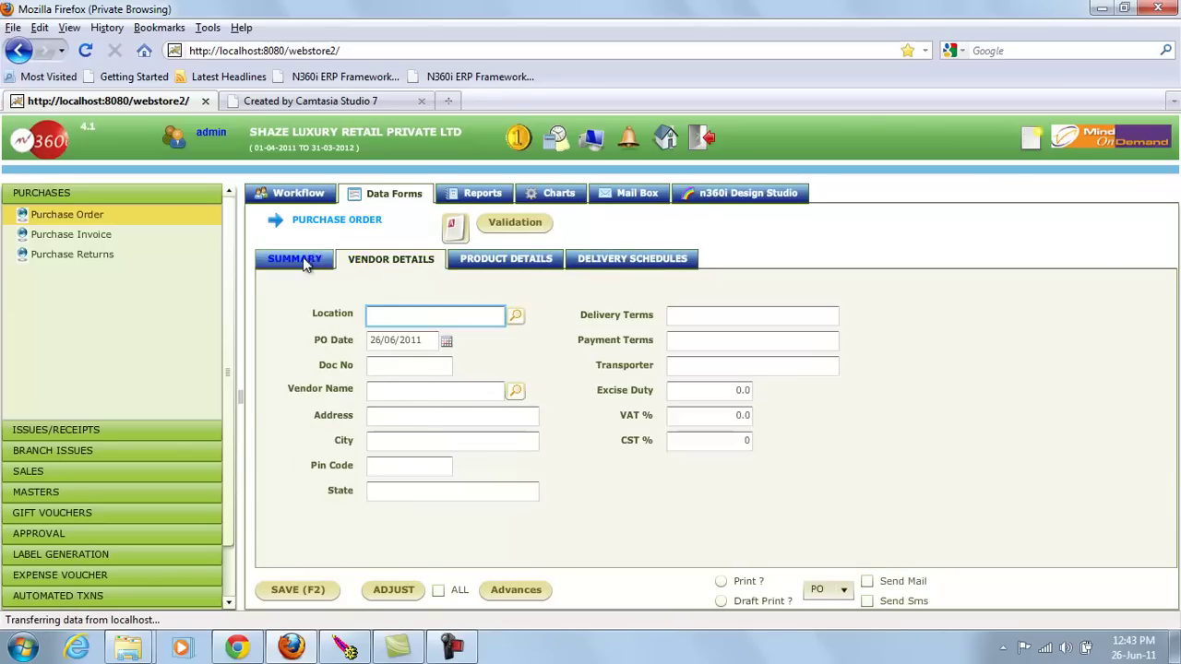
left_click(495, 262)
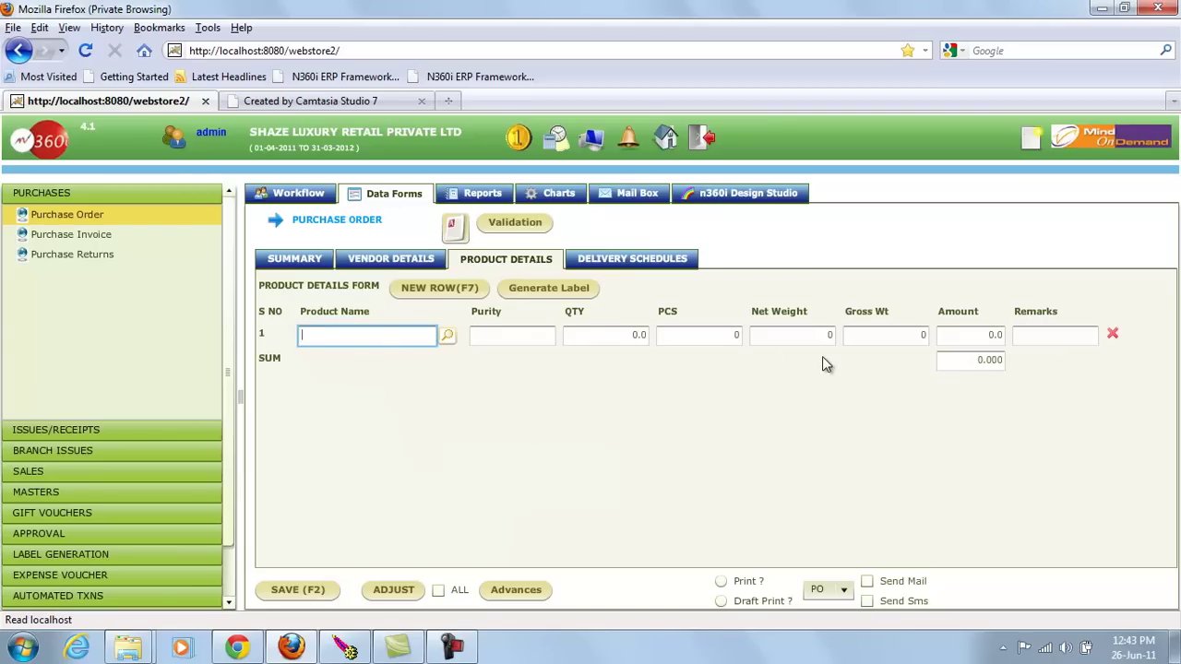
left_click(608, 260)
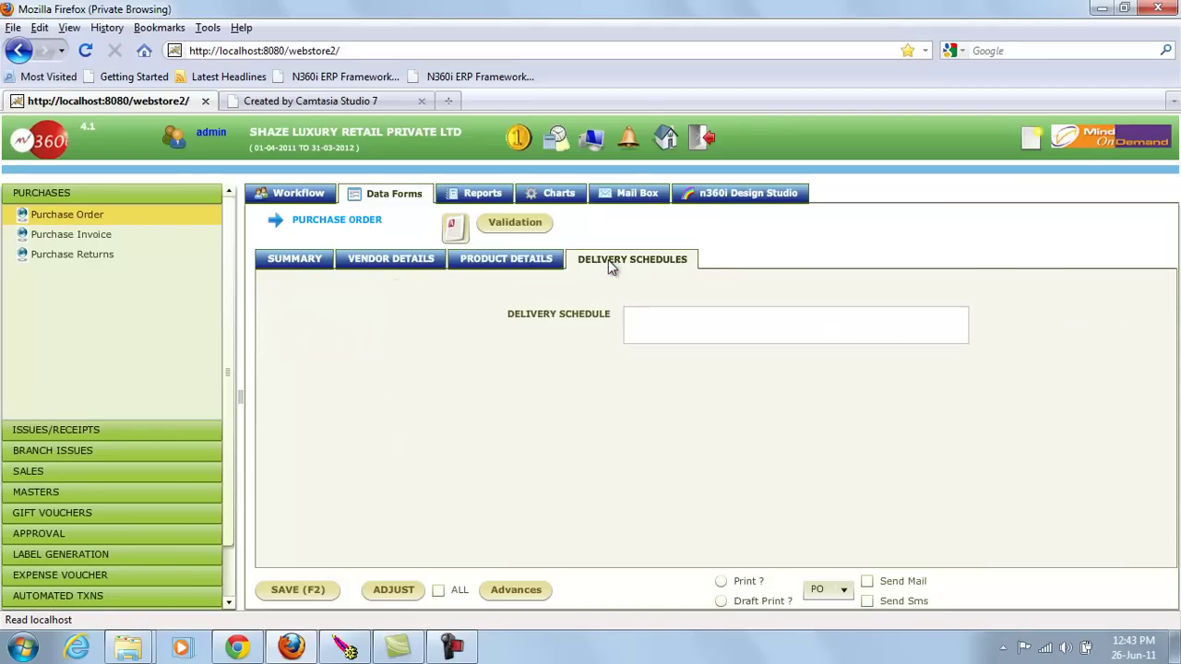
left_click(397, 264)
left_click(292, 263)
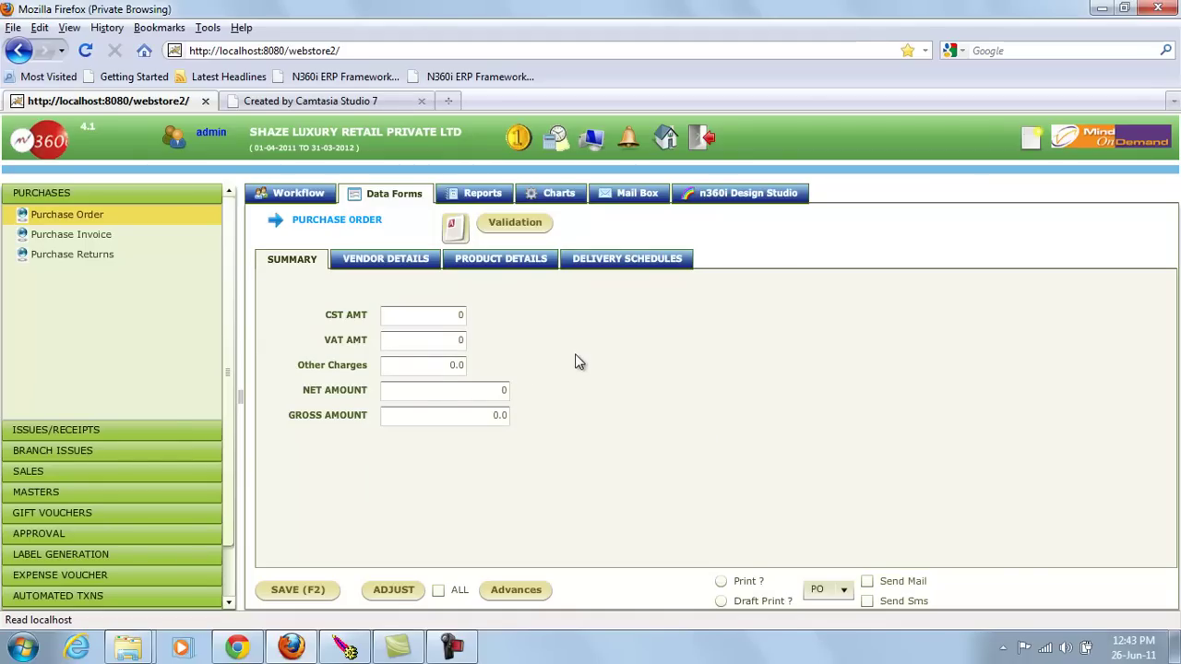
- Return to the company list, search for "mag" and open MAGNA MANAGEMENT COLLEGE
left_click(667, 139)
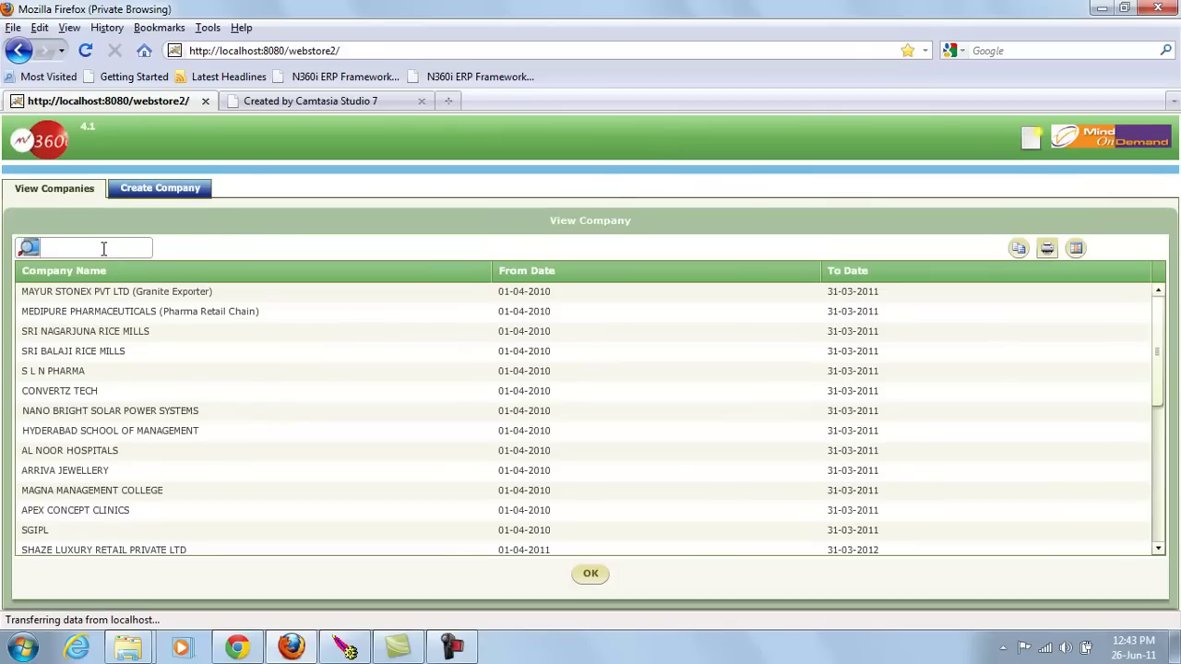
type("mag")
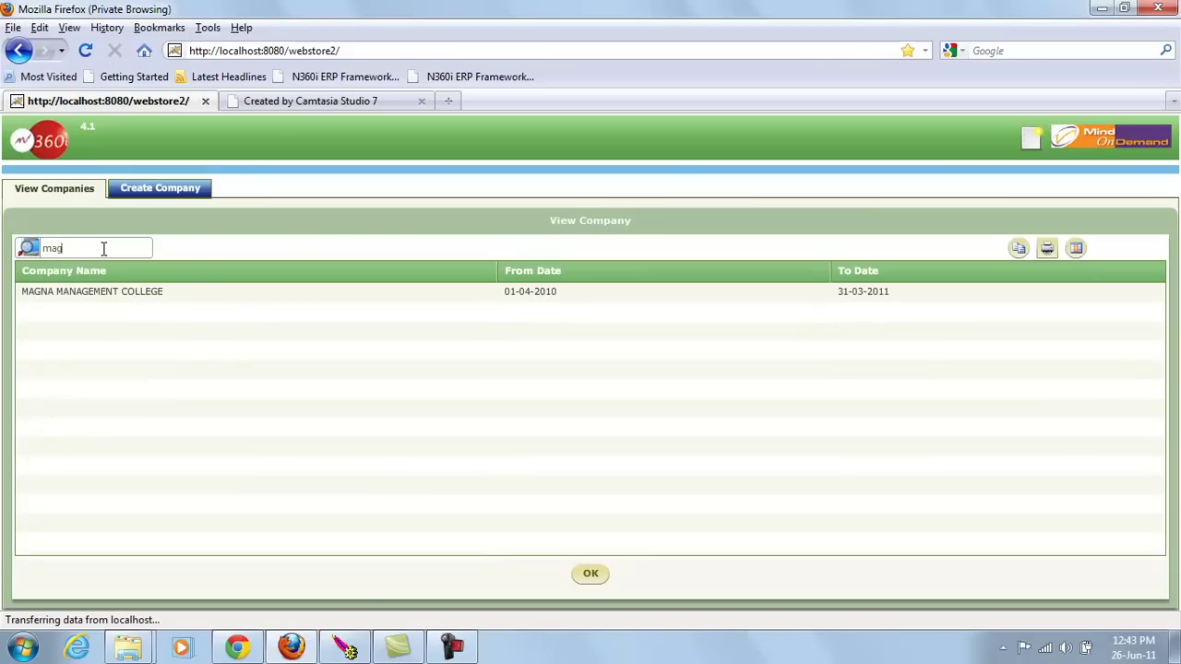
left_click(137, 297)
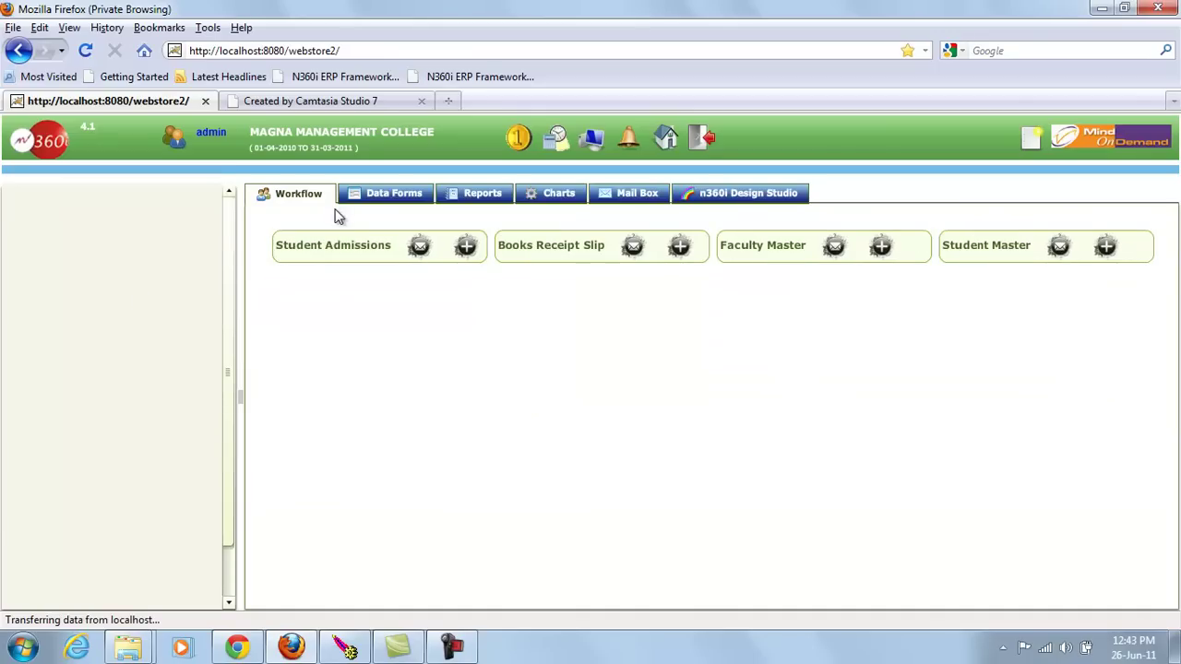
- Open a new Student Master entry form from the college's Student Master data forms
left_click(388, 194)
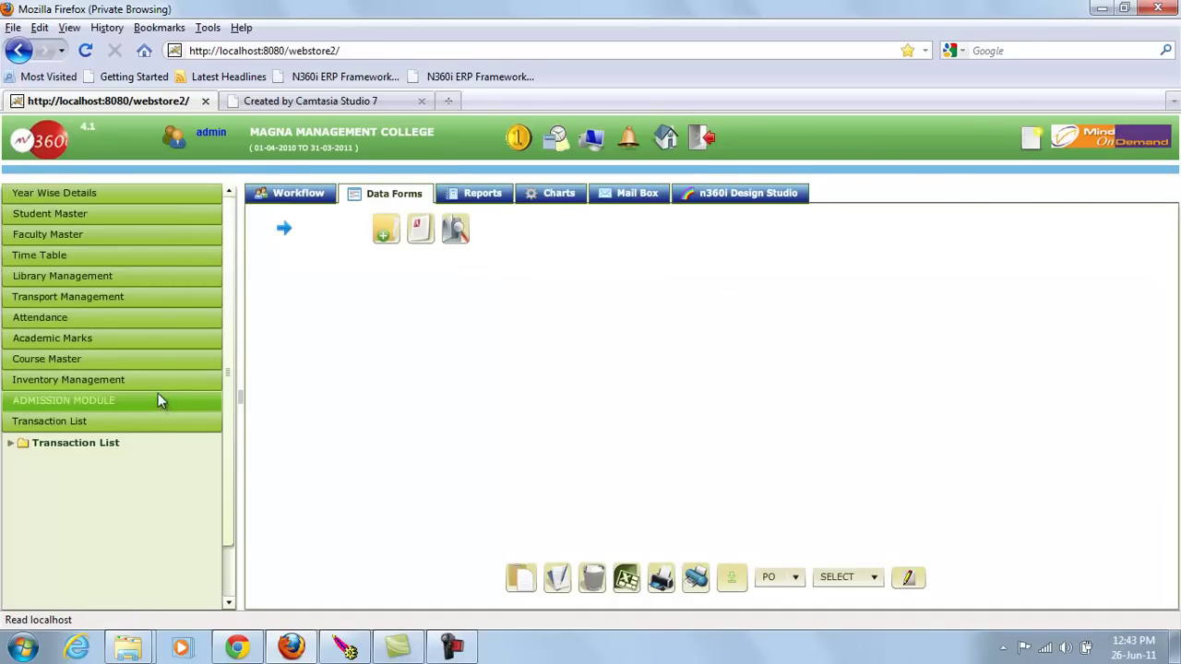
left_click(162, 221)
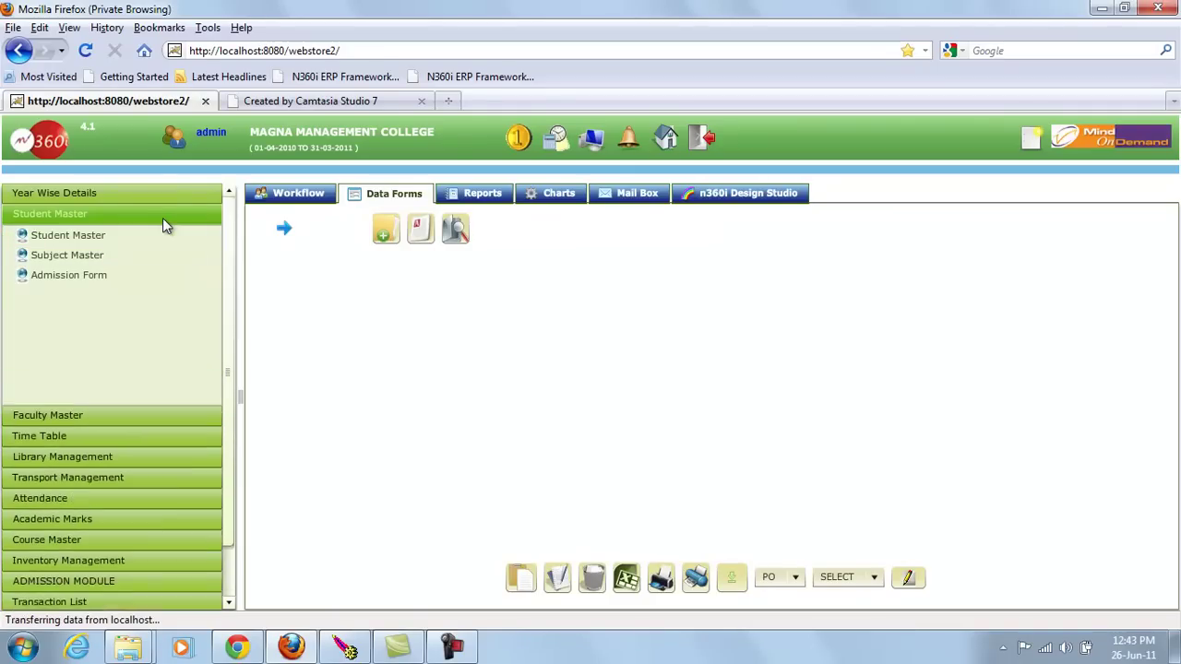
left_click(100, 237)
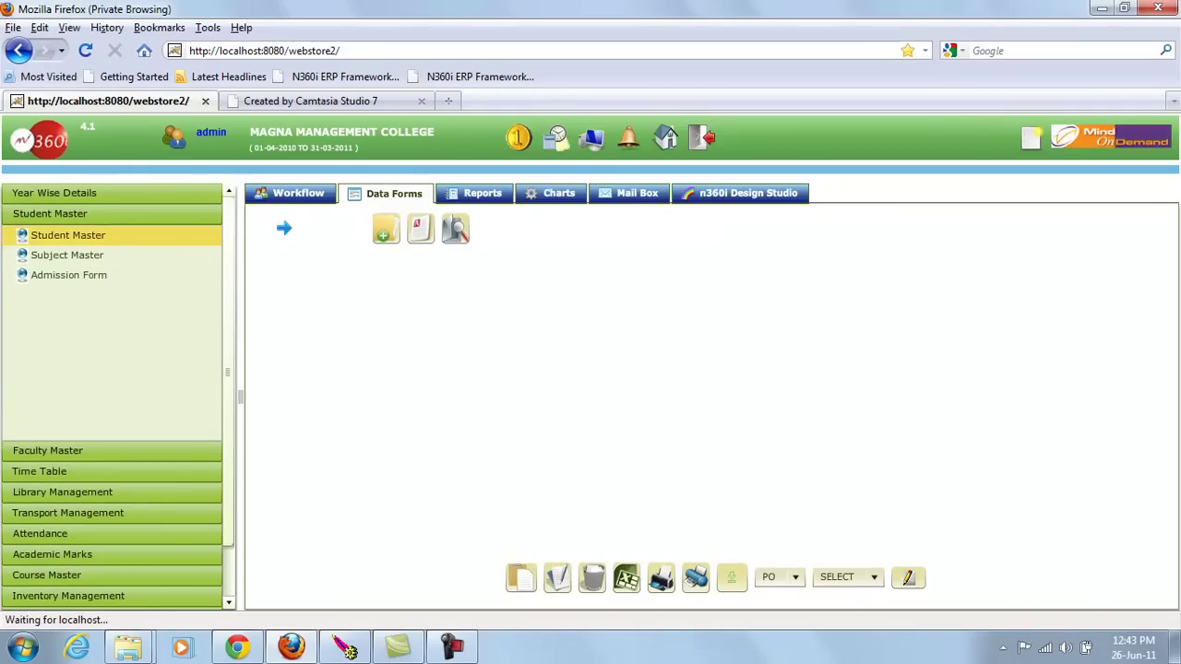
left_click(456, 229)
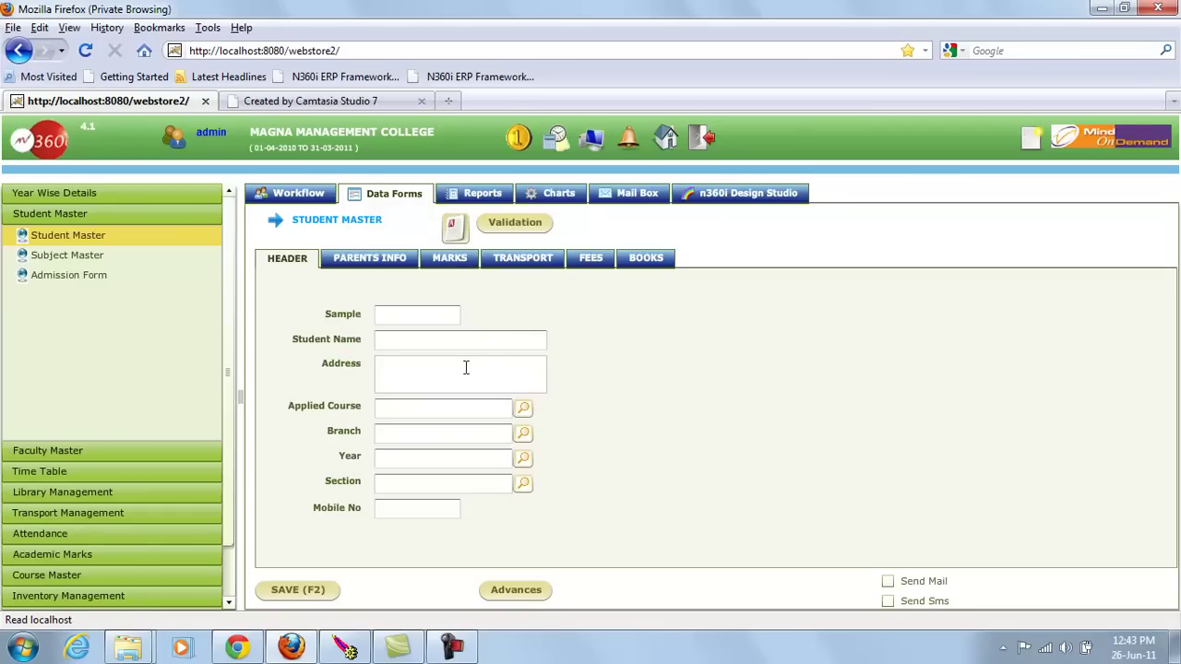
- Examine the header fields, parents info and marks sections of the Student Master form
left_click(441, 339)
left_click(439, 314)
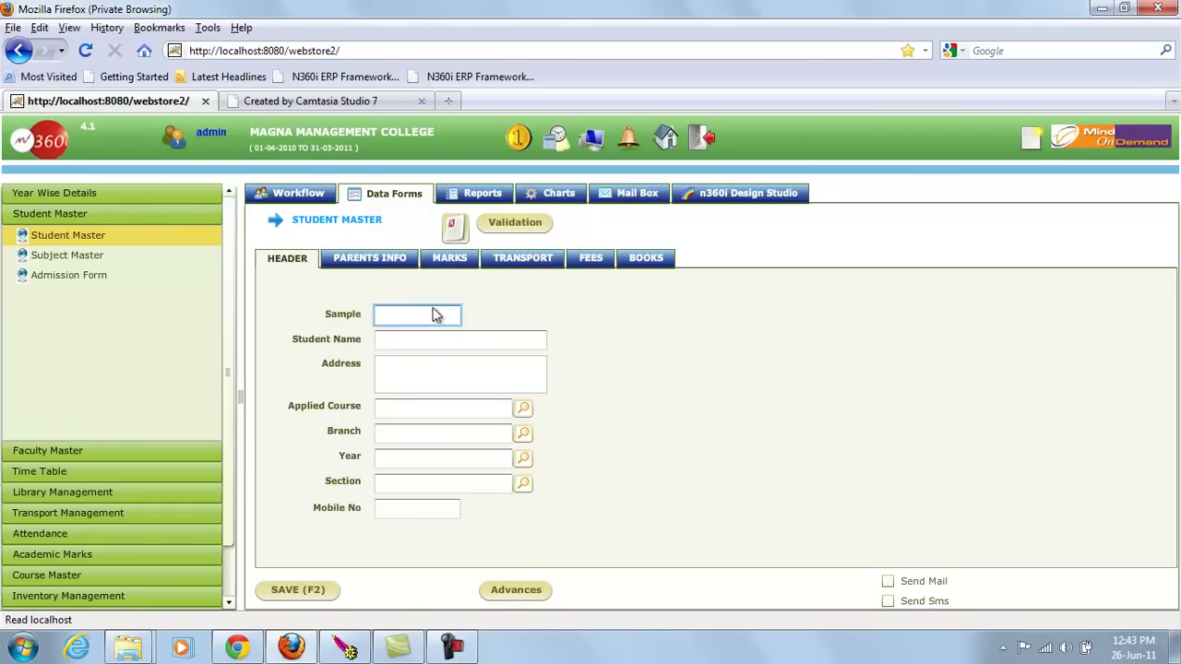
left_click(378, 260)
left_click(459, 261)
left_click(304, 261)
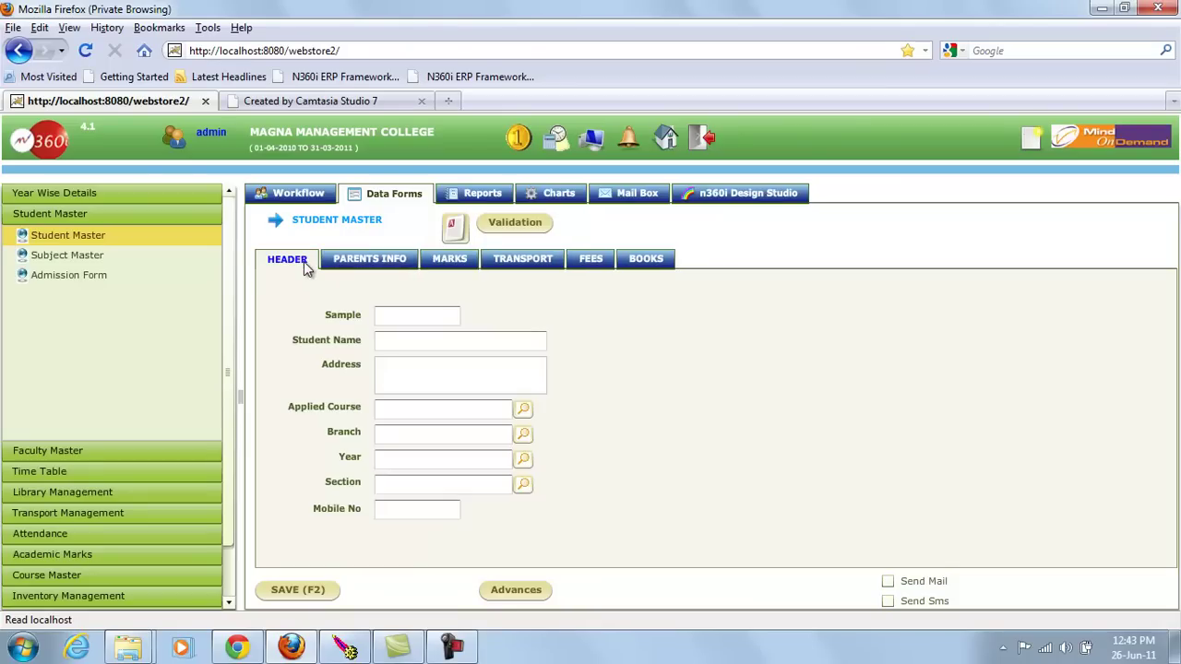
- Switch back to SHAZE LUXURY RETAIL PRIVATE LTD by searching for "sha" and show its data forms
left_click(668, 139)
type("sha")
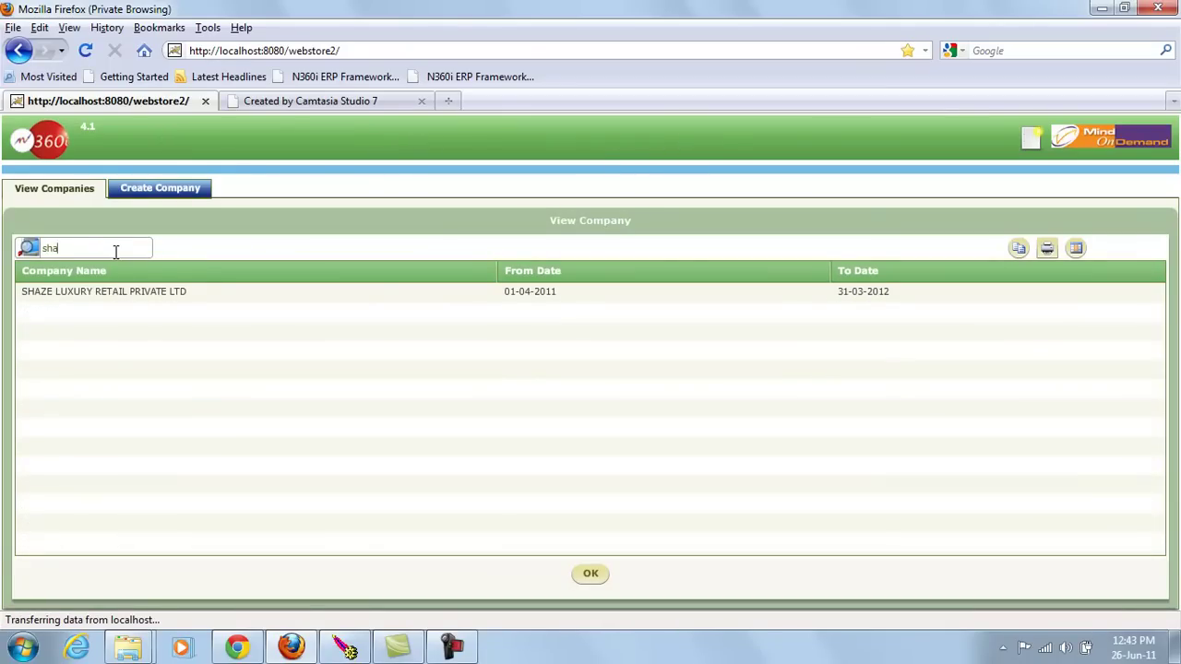
double_click(145, 292)
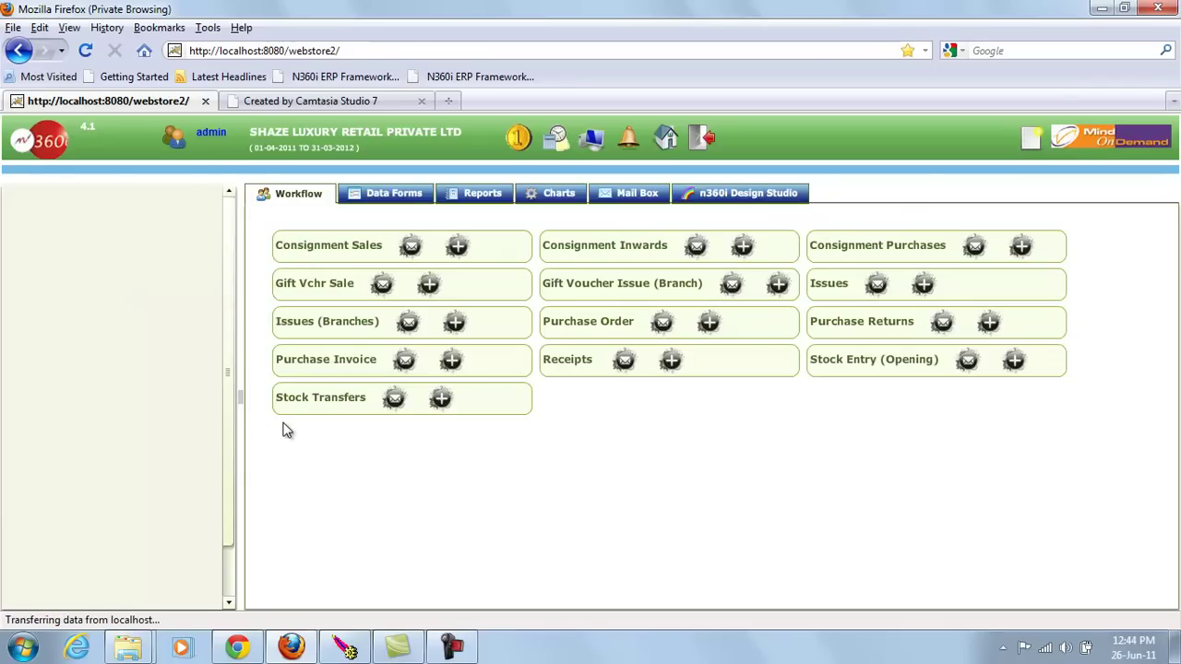
left_click(386, 196)
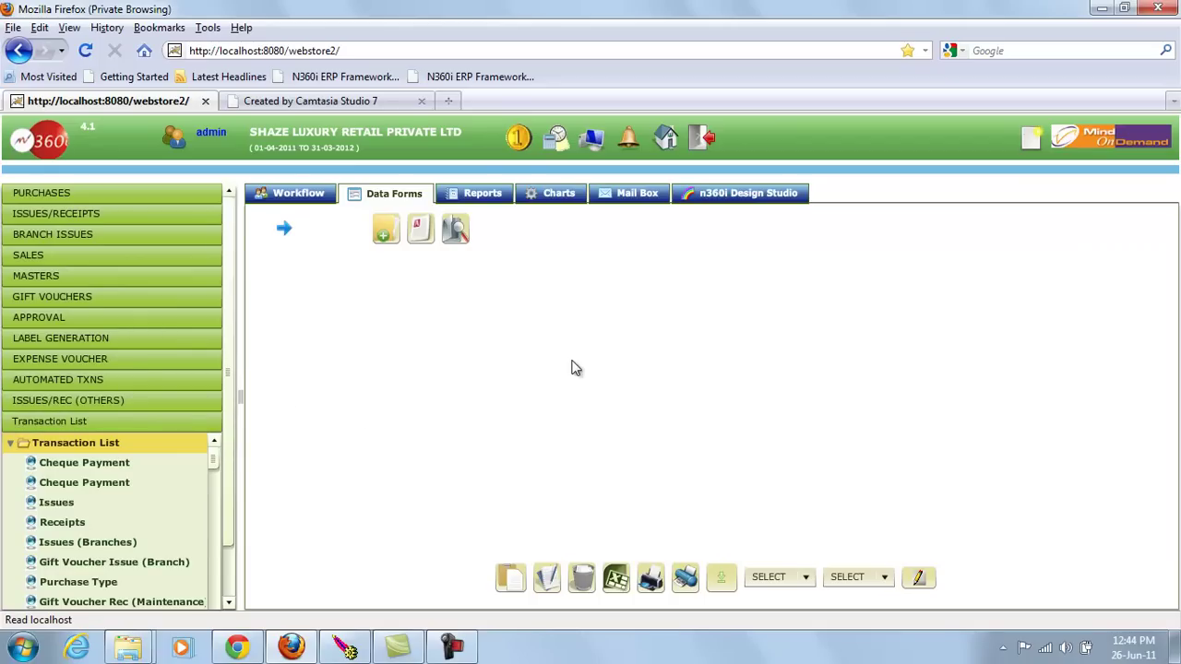
- Open the n360i Design Studio and look over its Integrate, Collaborate, Personalize and Model sections
left_click(734, 205)
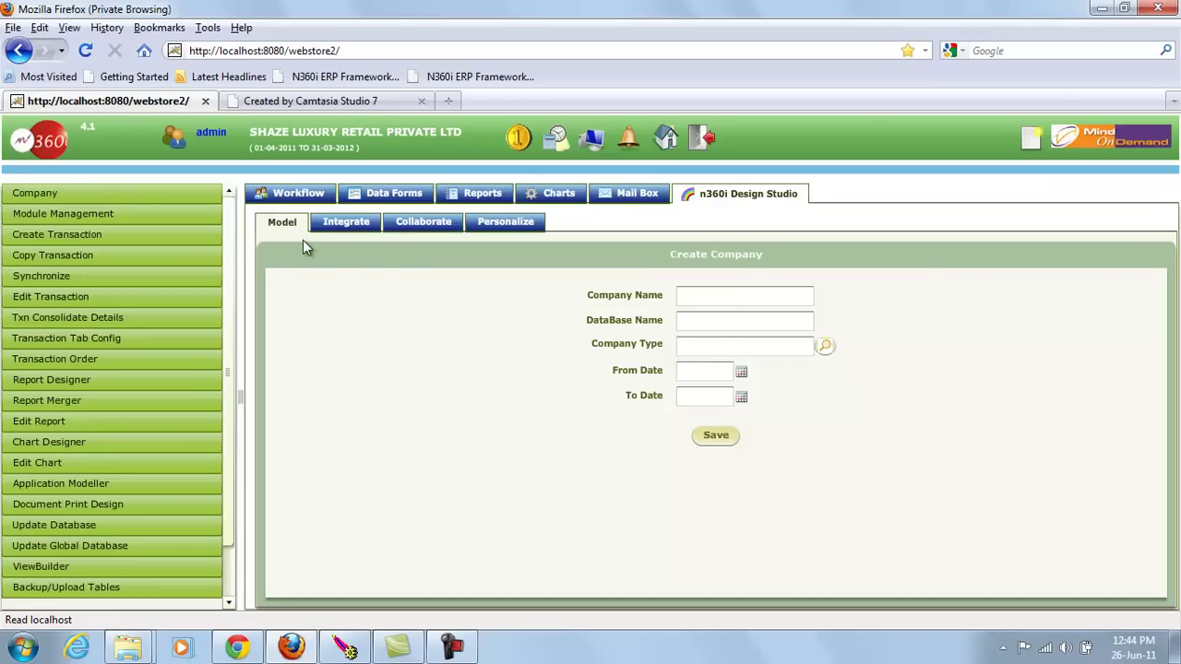
left_click(340, 224)
left_click(425, 223)
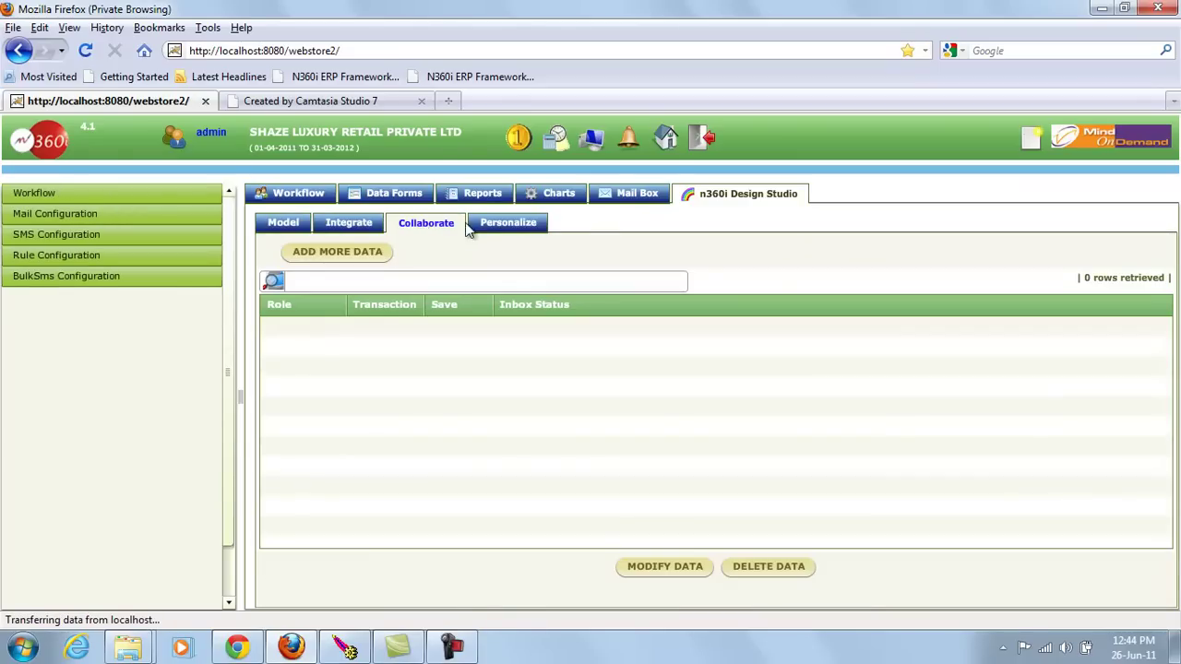
left_click(509, 223)
left_click(283, 224)
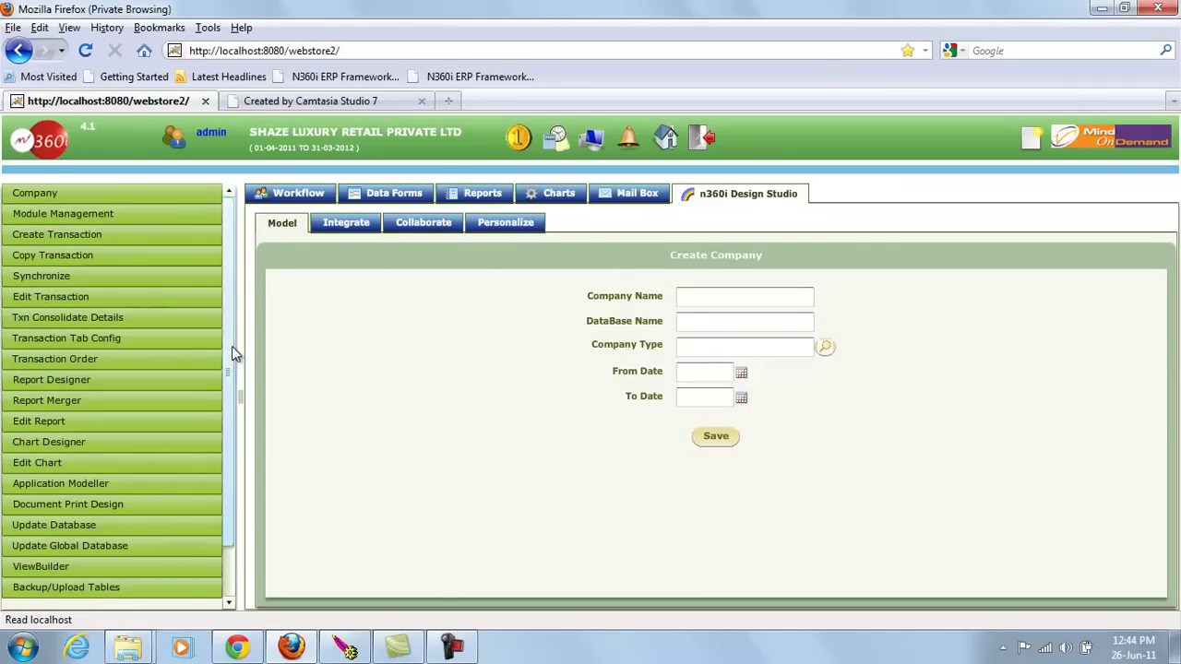
- Examine the Model function list, the Integrate template form and the Collaborate configuration options
scroll(231, 346, "down", 2)
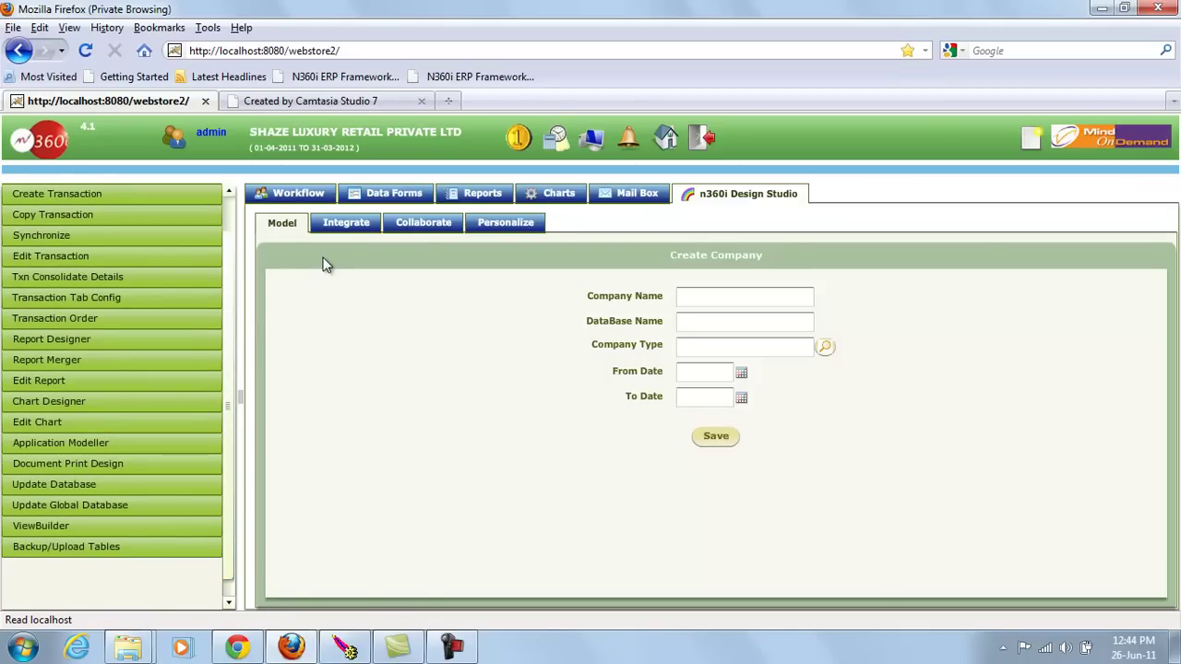
left_click(354, 225)
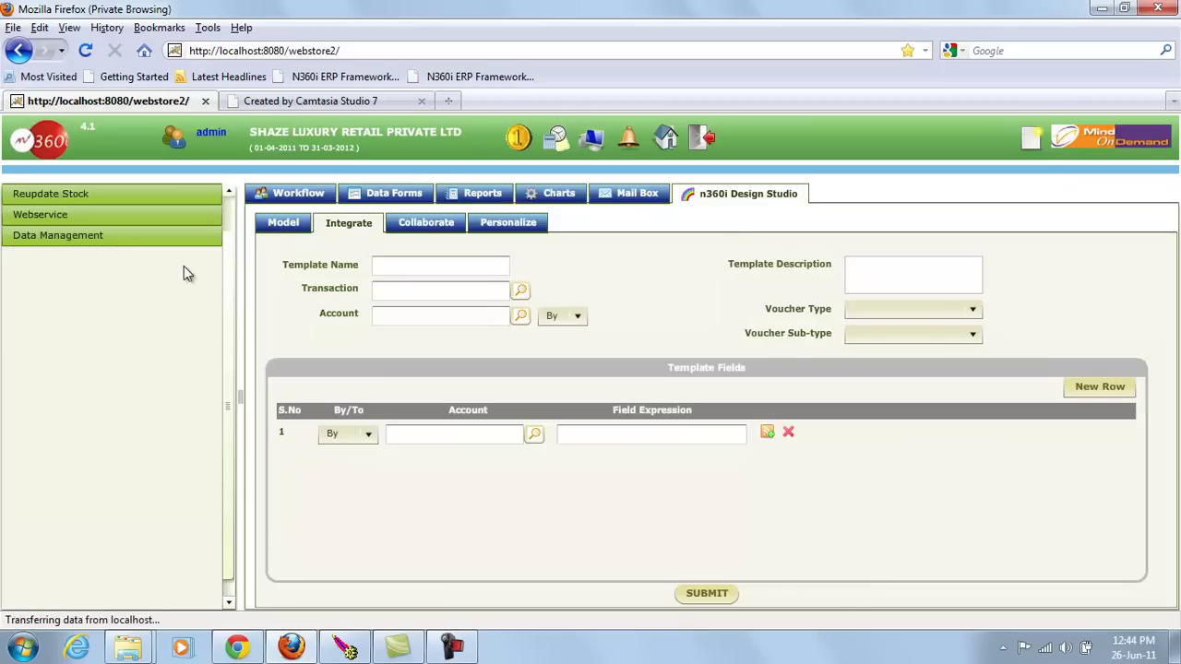
left_click(377, 289)
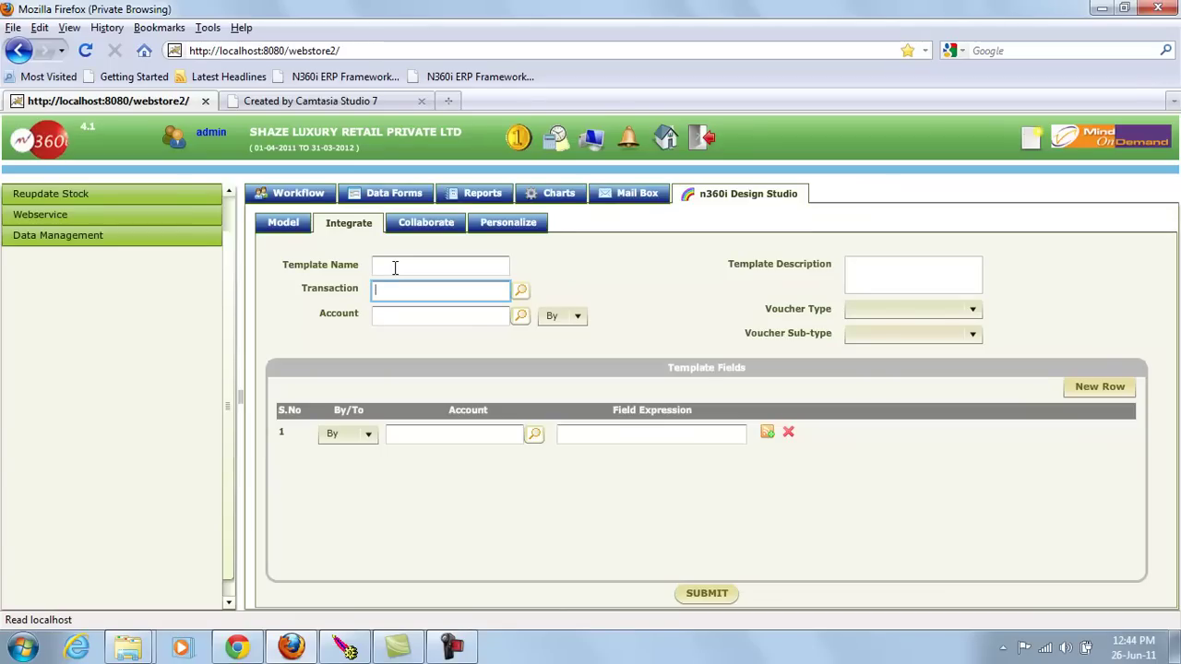
left_click(426, 222)
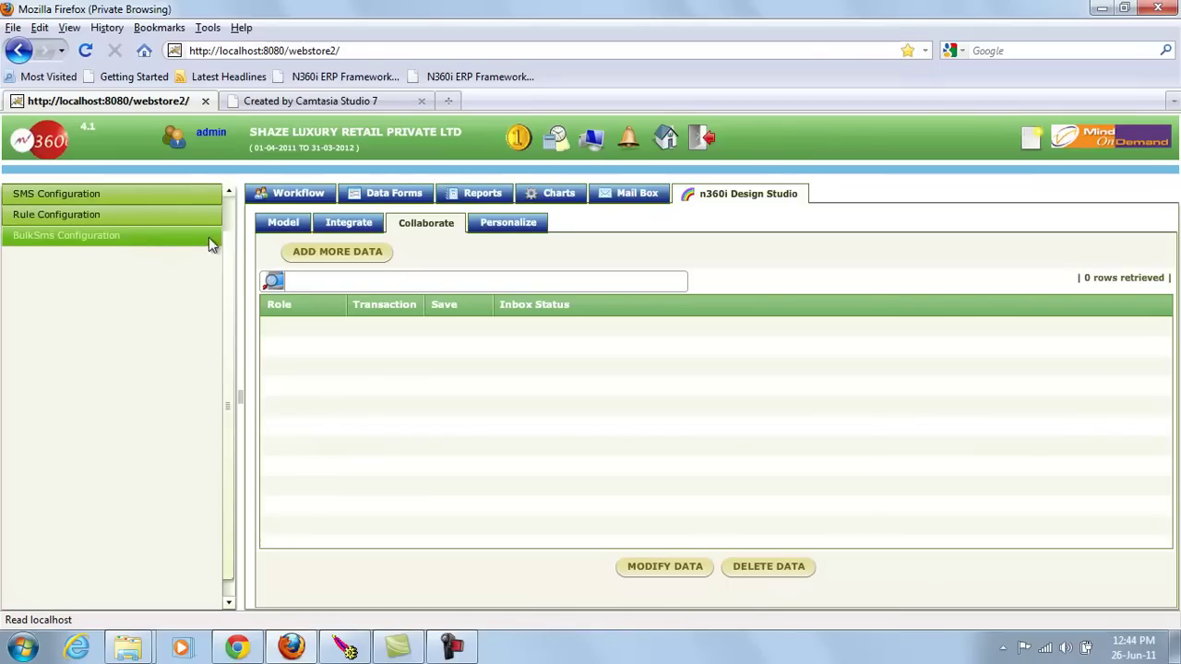
- Load the transaction permissions of the Admin role in the Design Studio's Personalize section
left_click(499, 225)
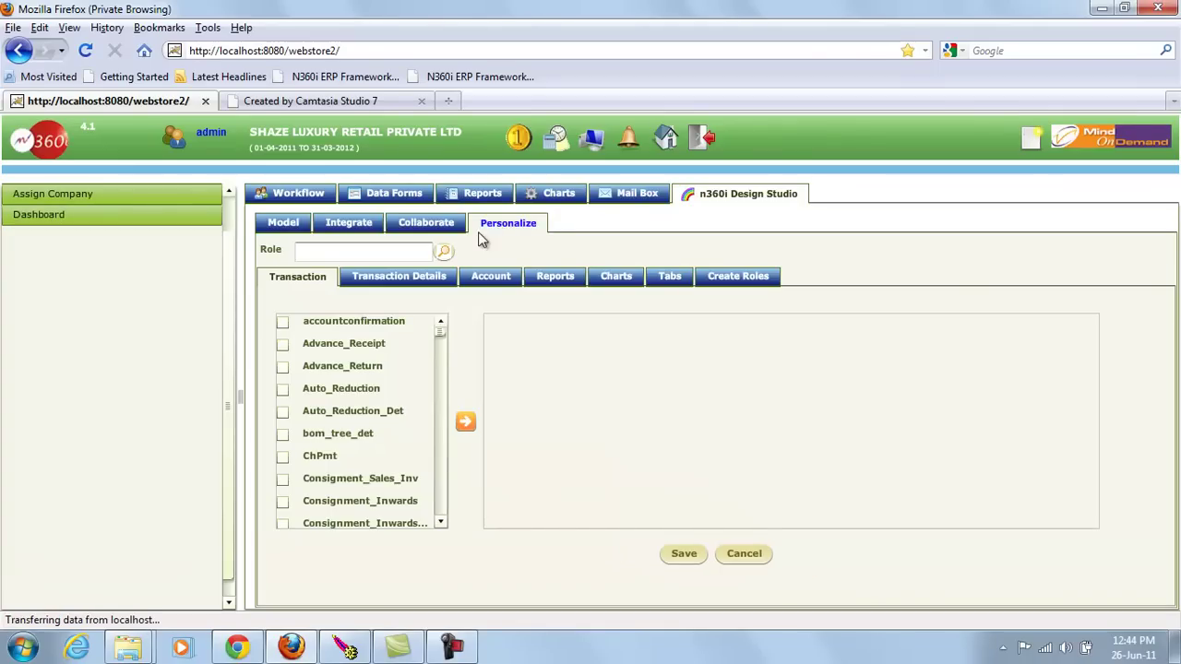
left_click(388, 252)
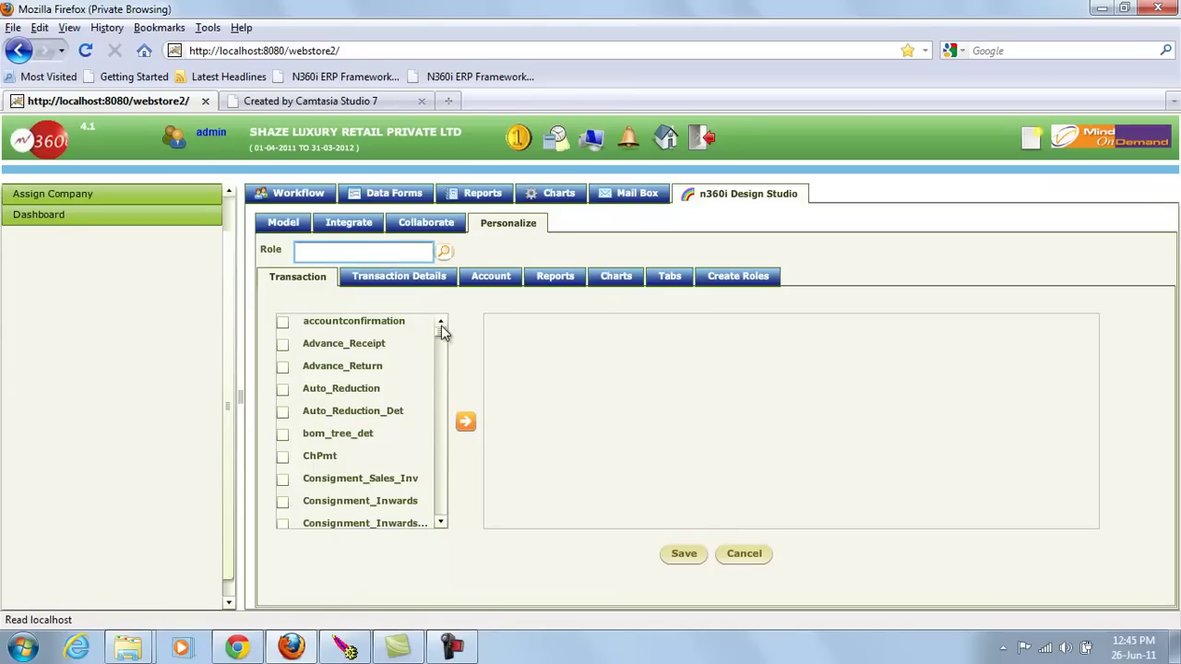
left_click(444, 252)
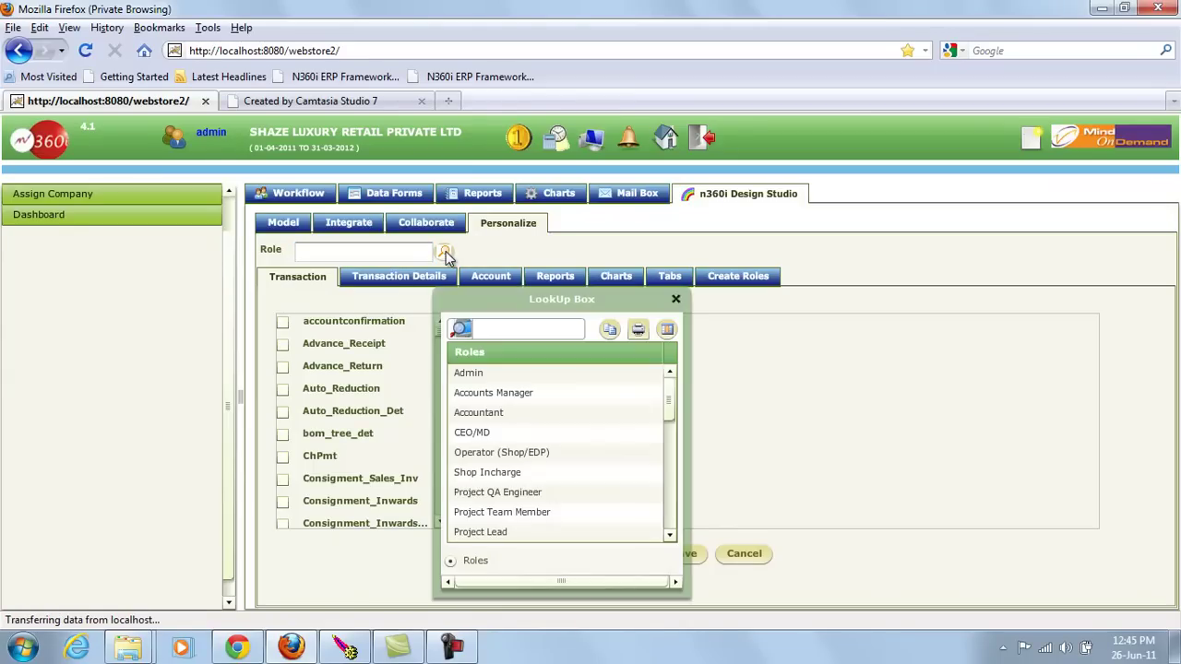
left_click(478, 381)
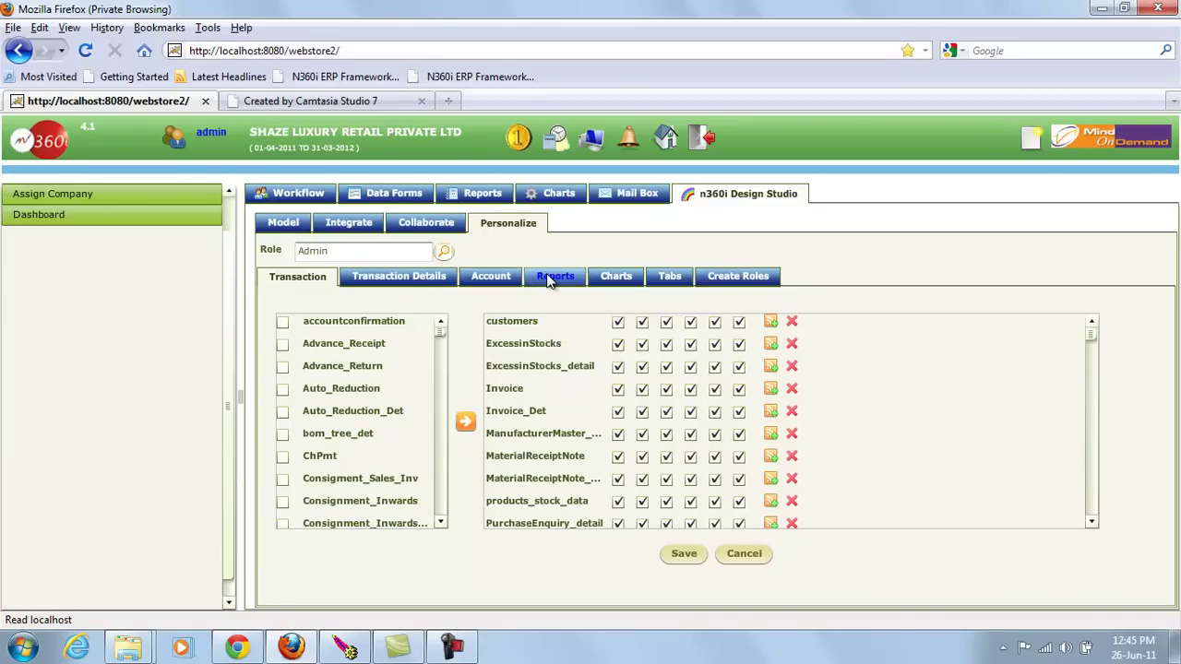
- Start a new tree in the Design Studio's Module Management and name it NEW MODULE
left_click(291, 231)
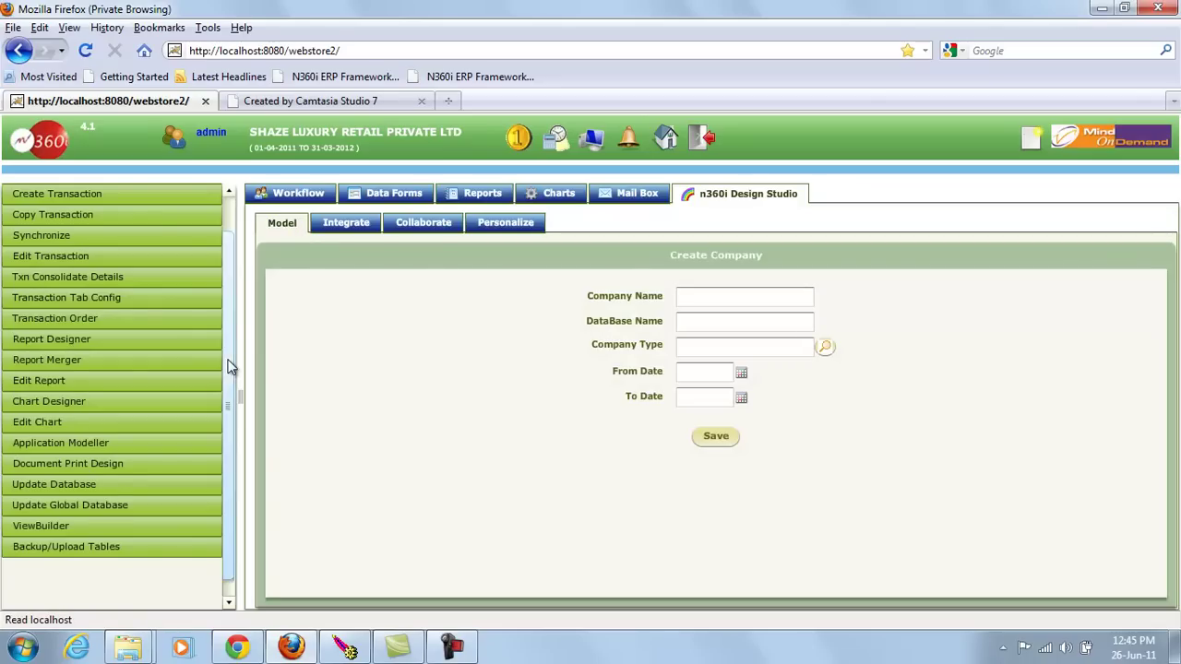
left_click(68, 215)
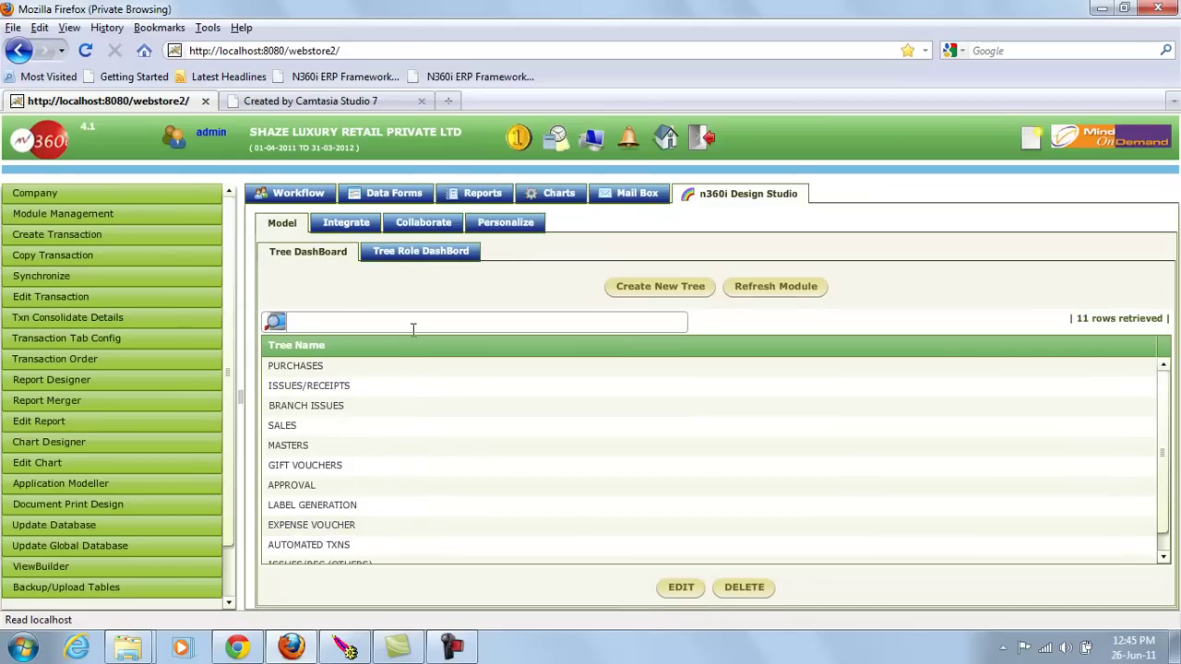
left_click(659, 290)
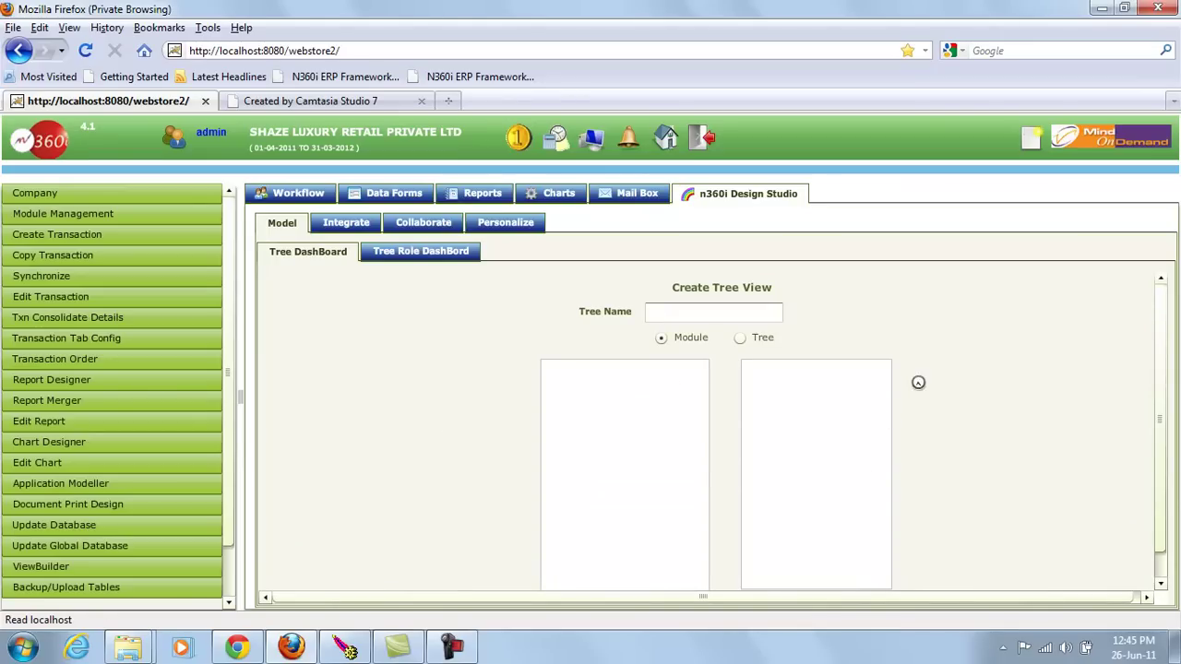
mouse_move(705, 385)
left_mouse_down()
mouse_move(705, 456)
mouse_move(706, 377)
left_mouse_up()
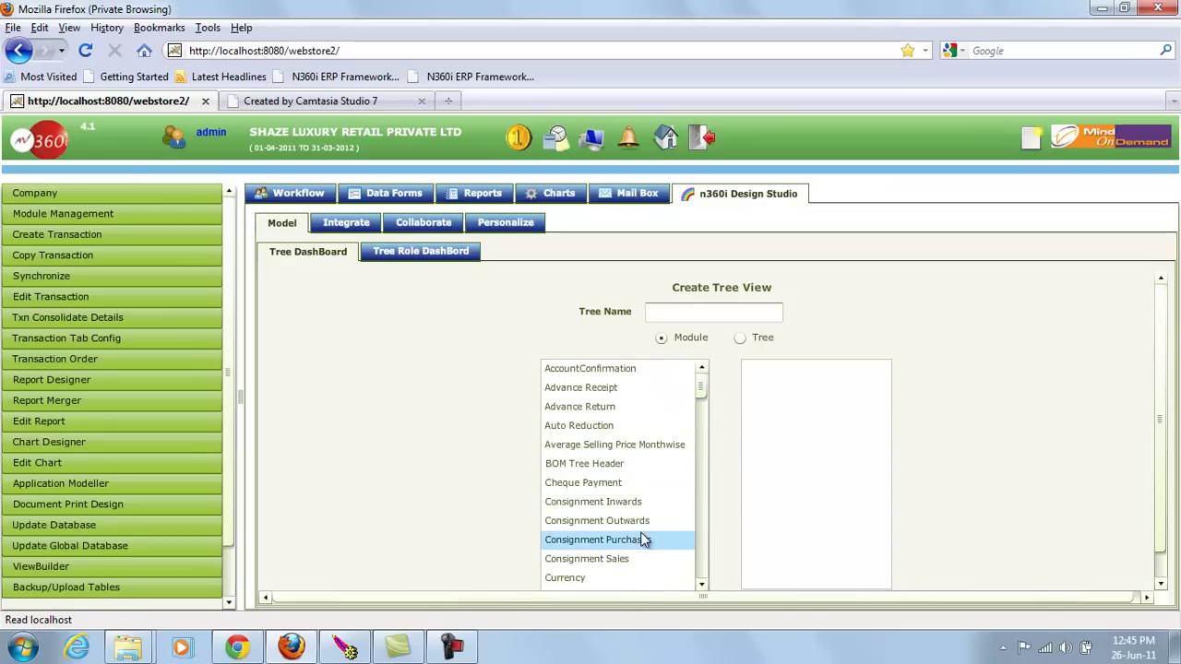
left_click(668, 313)
type("N")
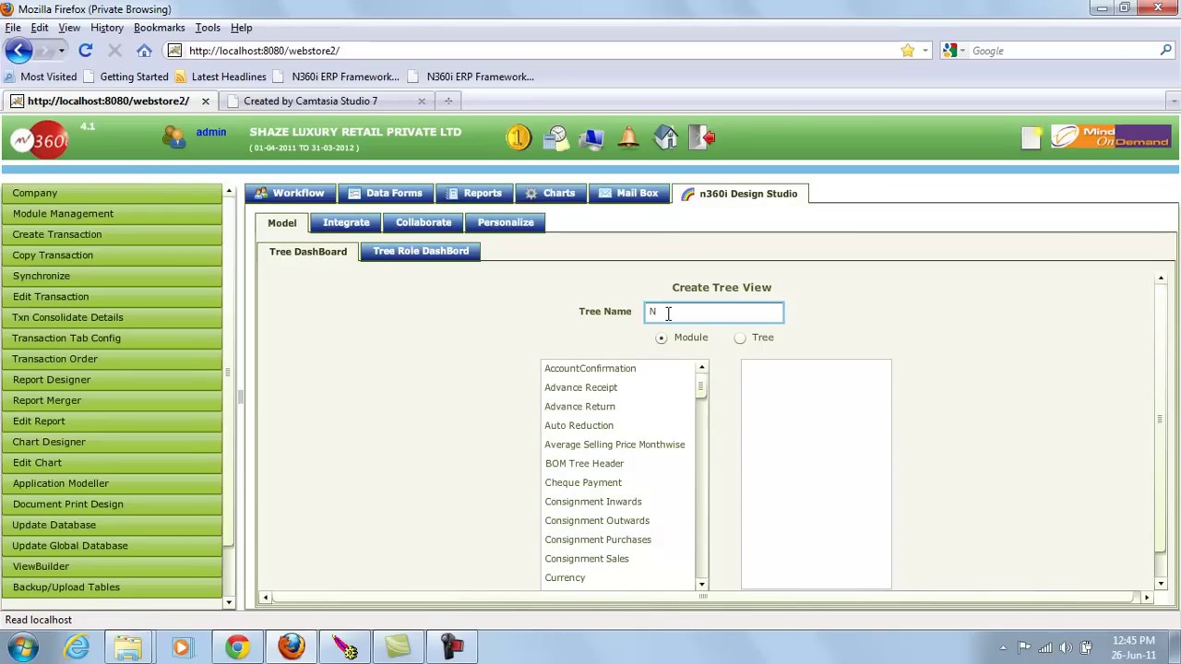
type("EW MODULE")
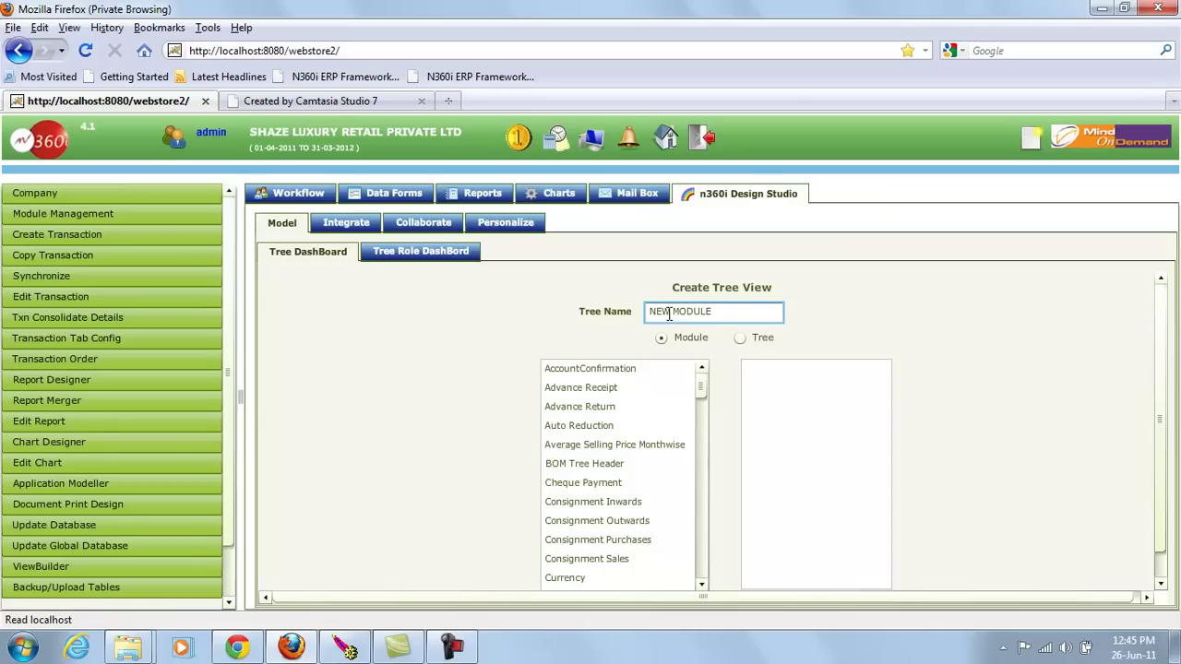
- Add the Consignment Inwards and Consignment Outwards modules to the NEW MODULE tree and save it
left_click(704, 392)
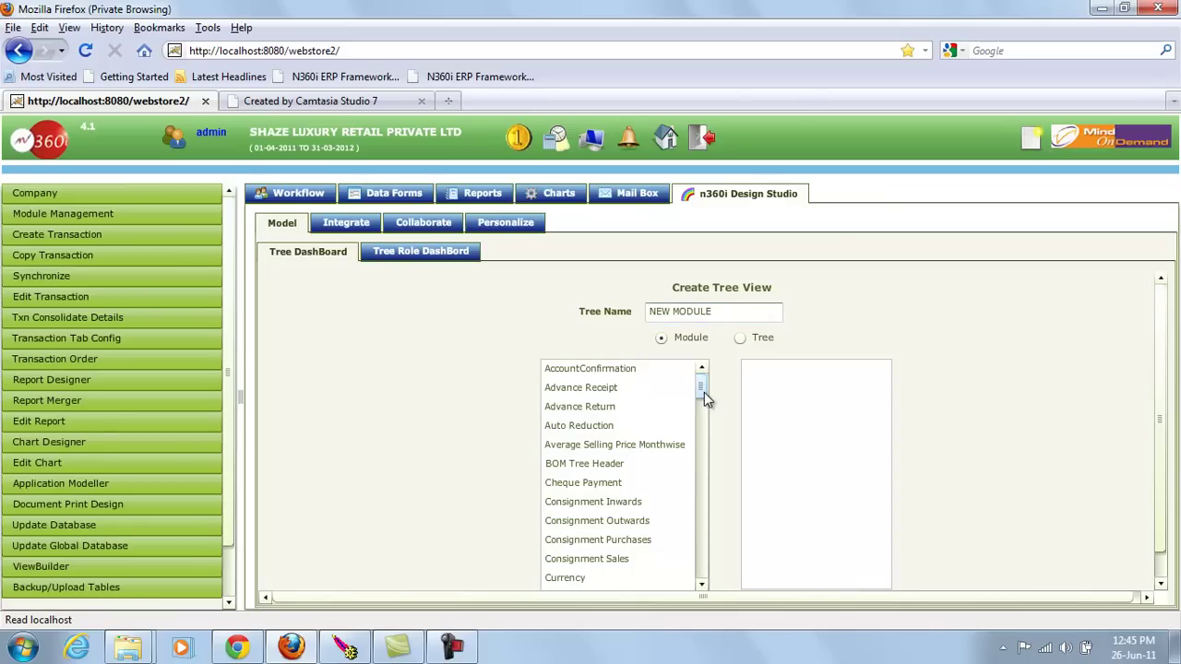
left_click_drag(609, 503, 741, 419)
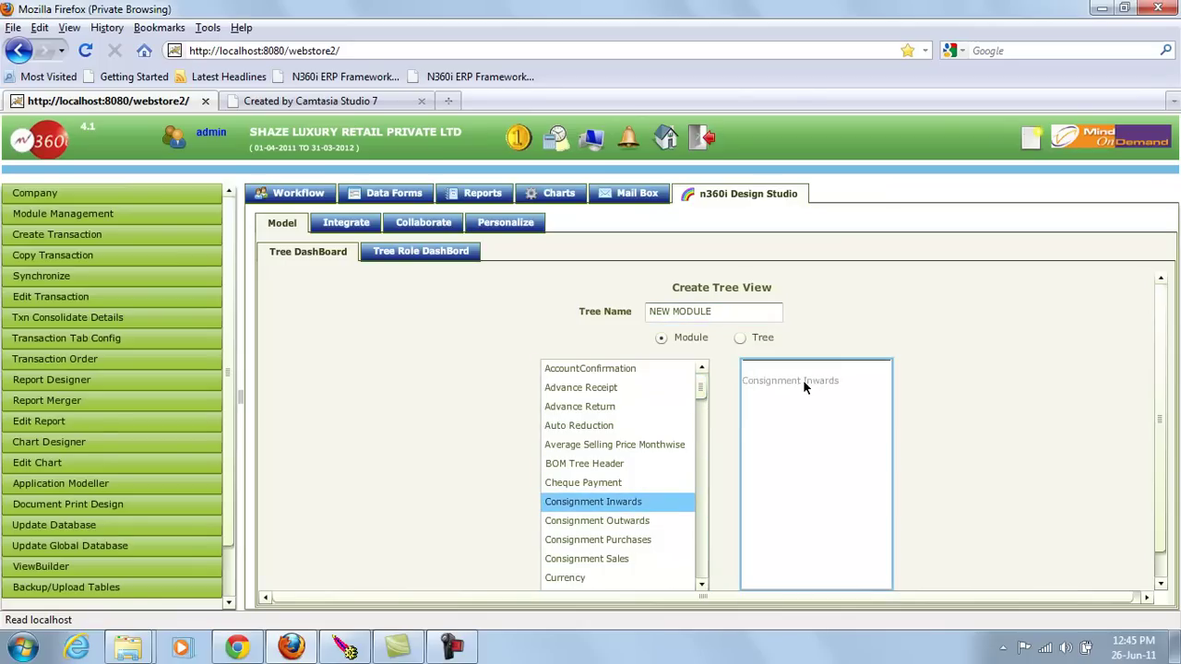
left_click_drag(799, 387, 803, 389)
left_click_drag(609, 503, 792, 406)
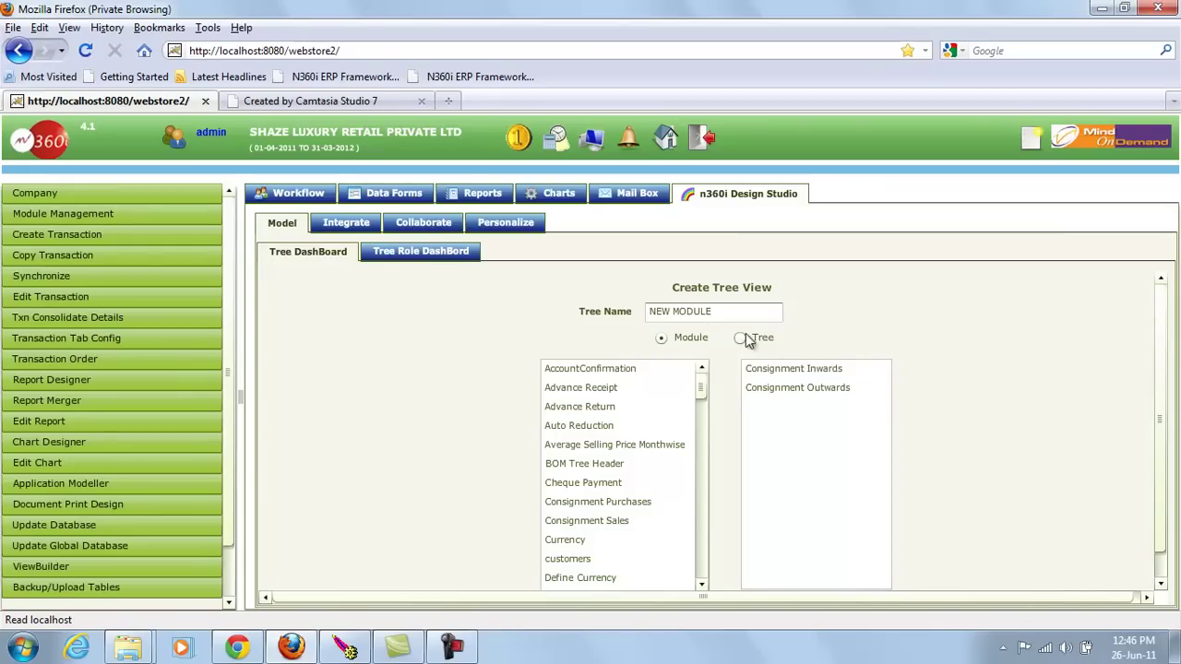
scroll(1161, 382, "down", 1)
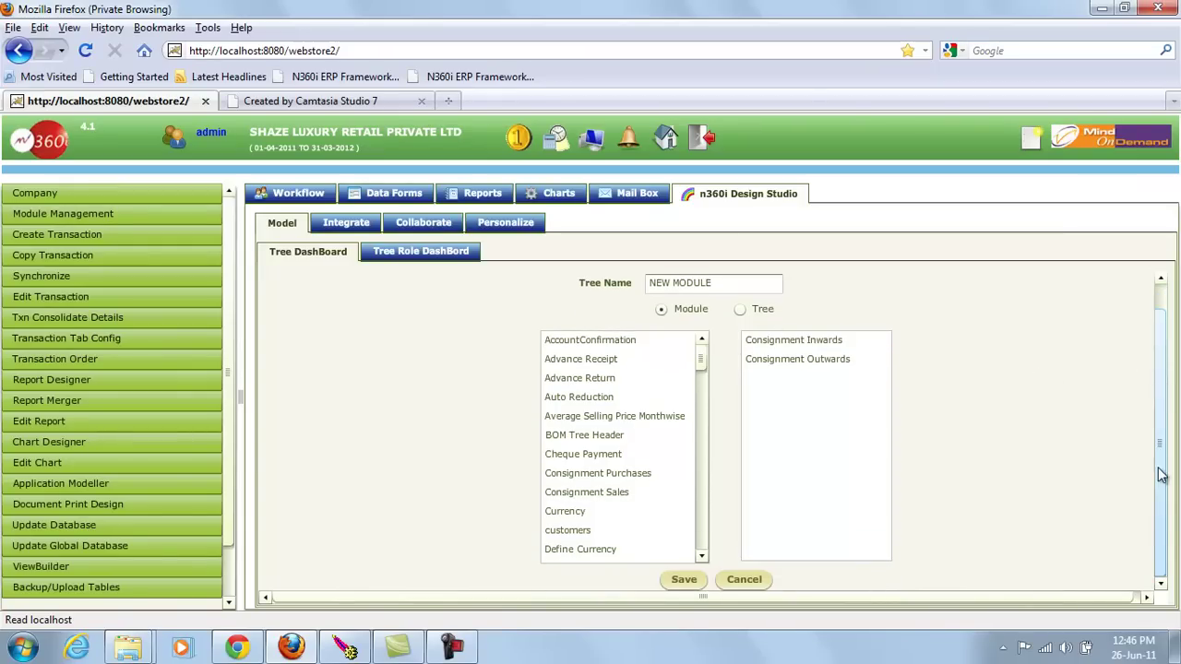
left_click(686, 581)
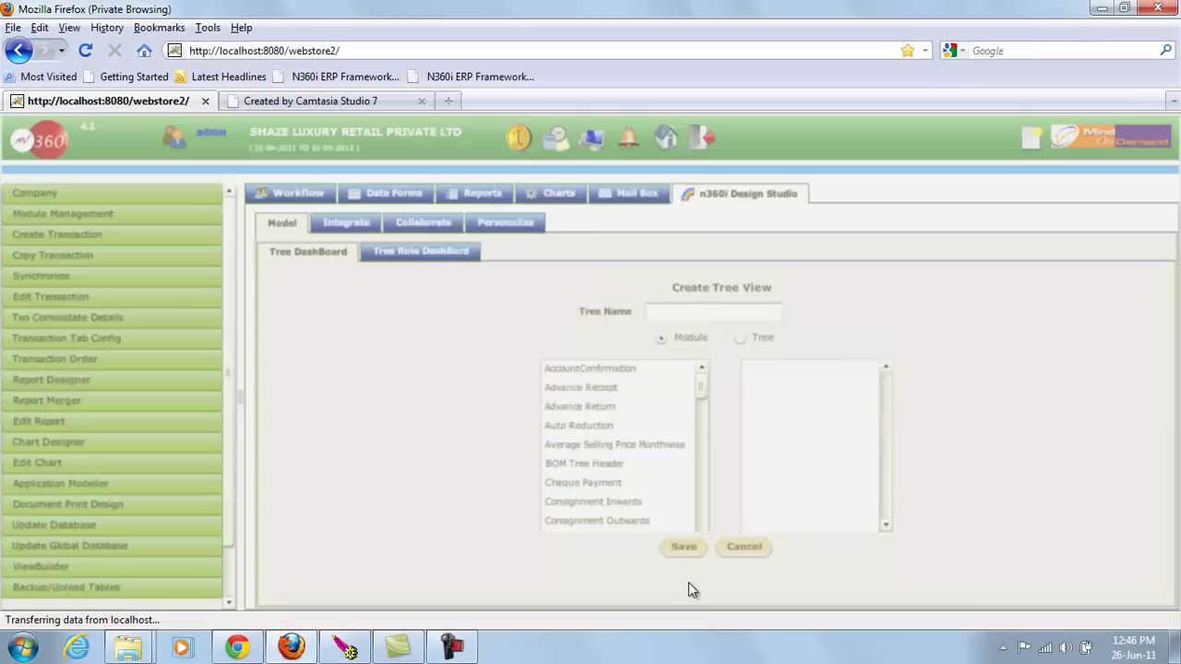
left_click(594, 385)
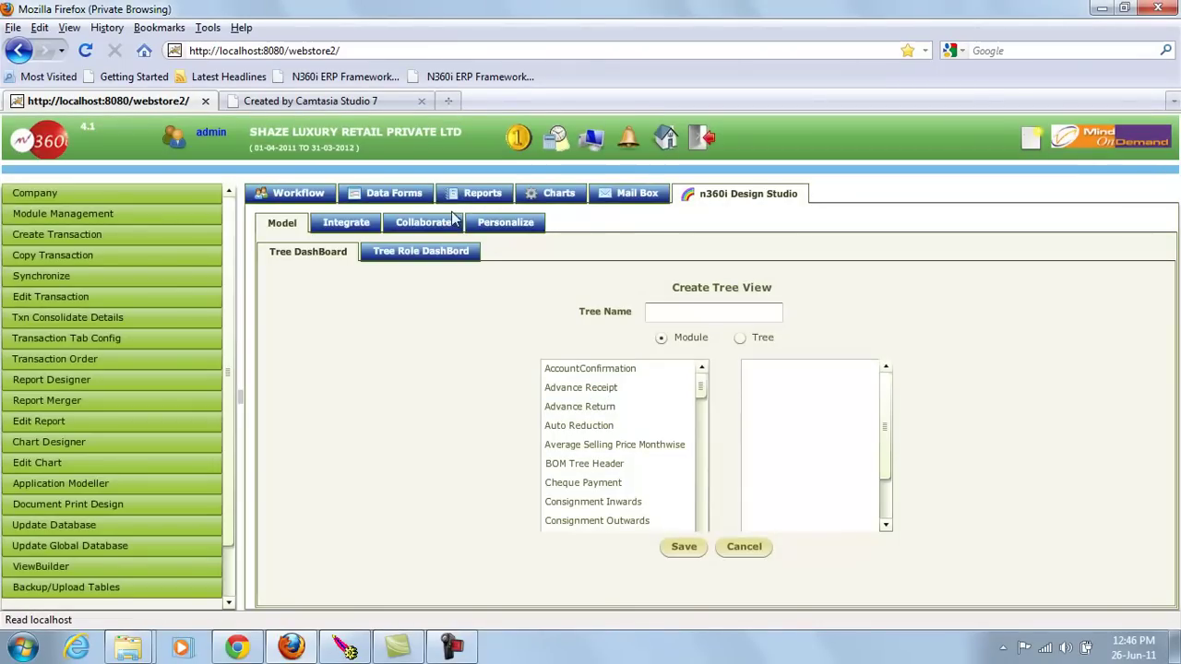
- Reopen SHAZE LUXURY RETAIL PRIVATE LTD by searching the company list for "shaze" and show its data forms
left_click(670, 133)
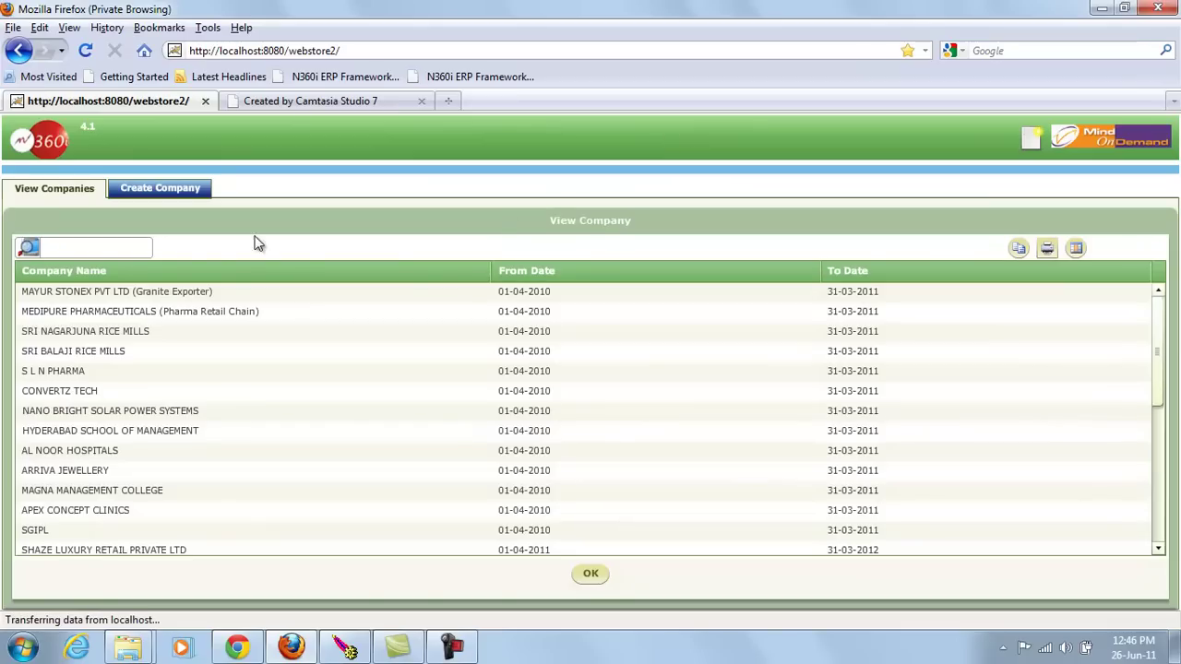
type("shaze")
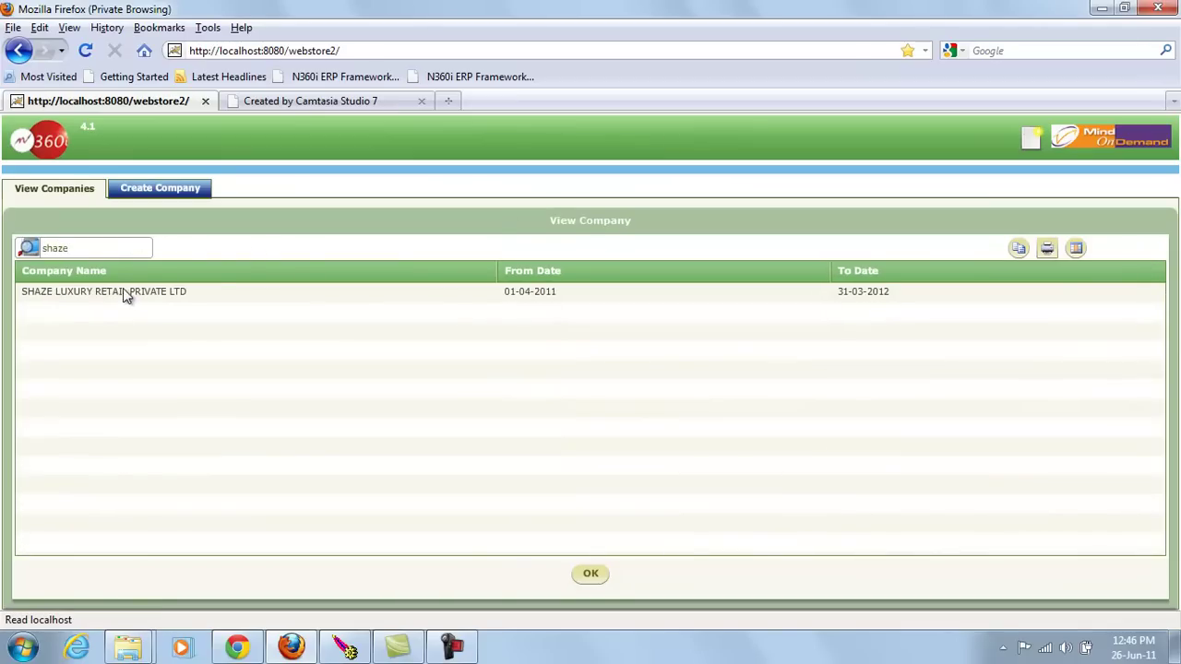
double_click(127, 292)
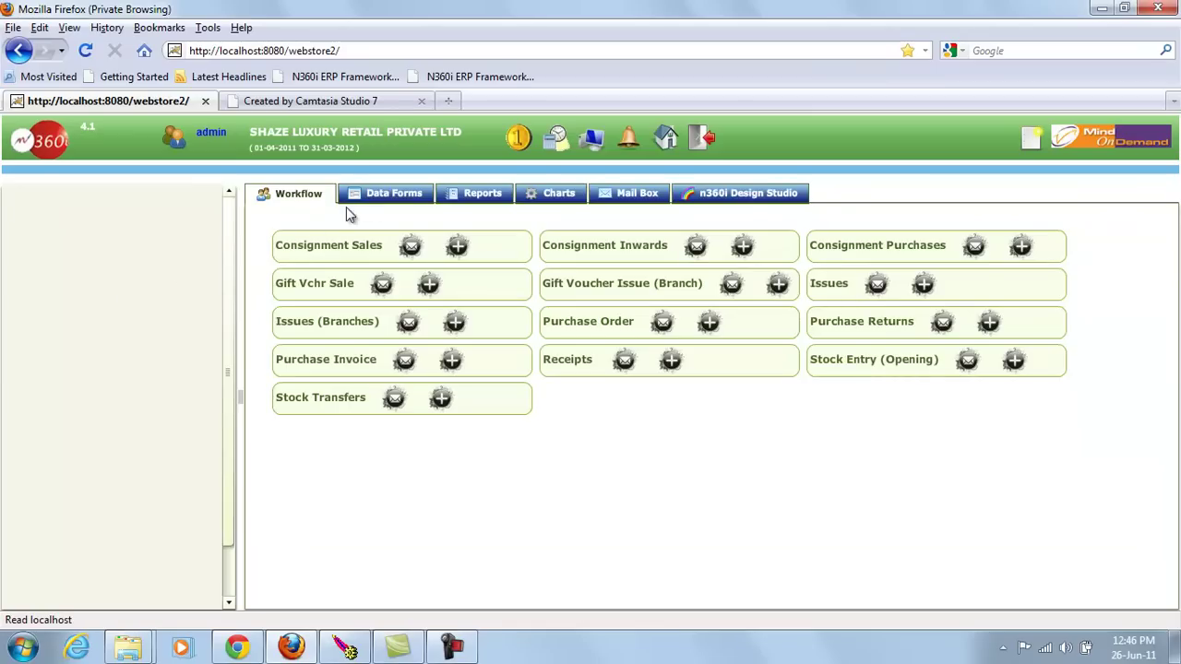
left_click(381, 197)
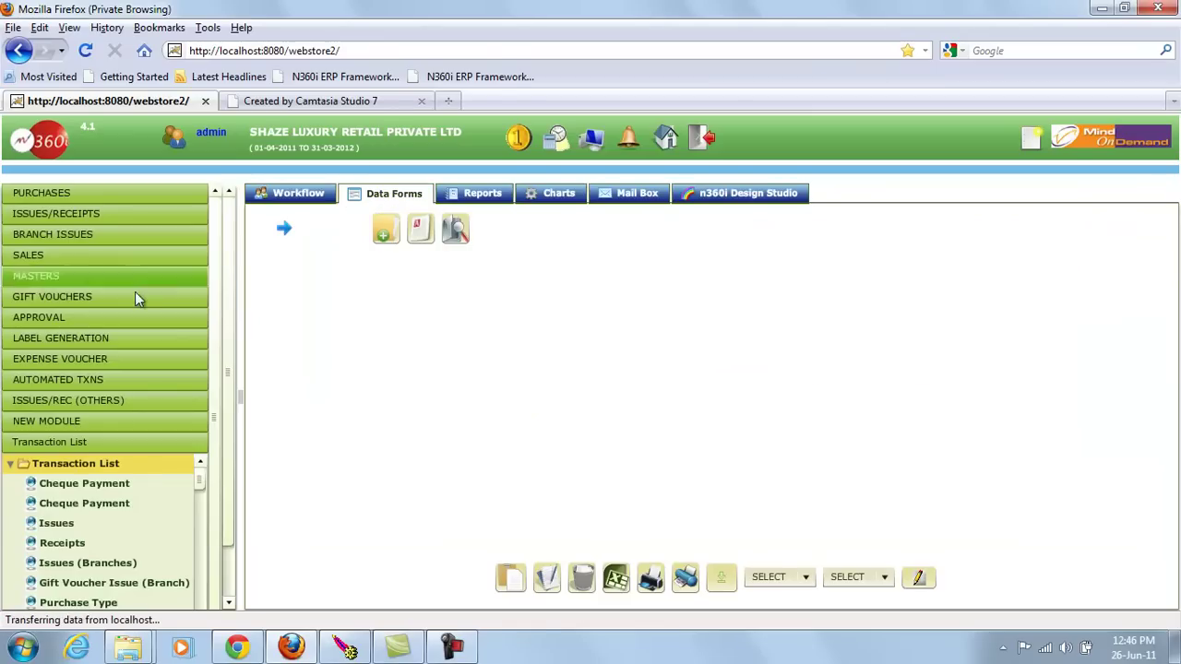
- Open a blank Consignment Inwards entry from NEW MODULE and examine its header and detail fields
left_click(91, 421)
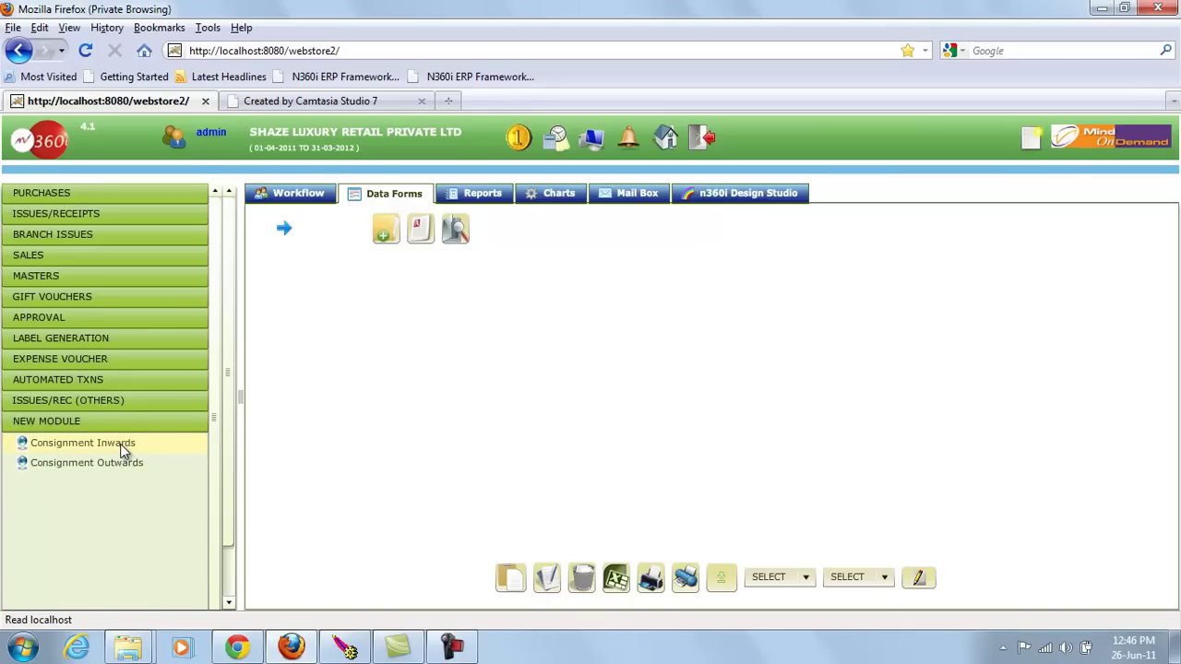
left_click(123, 446)
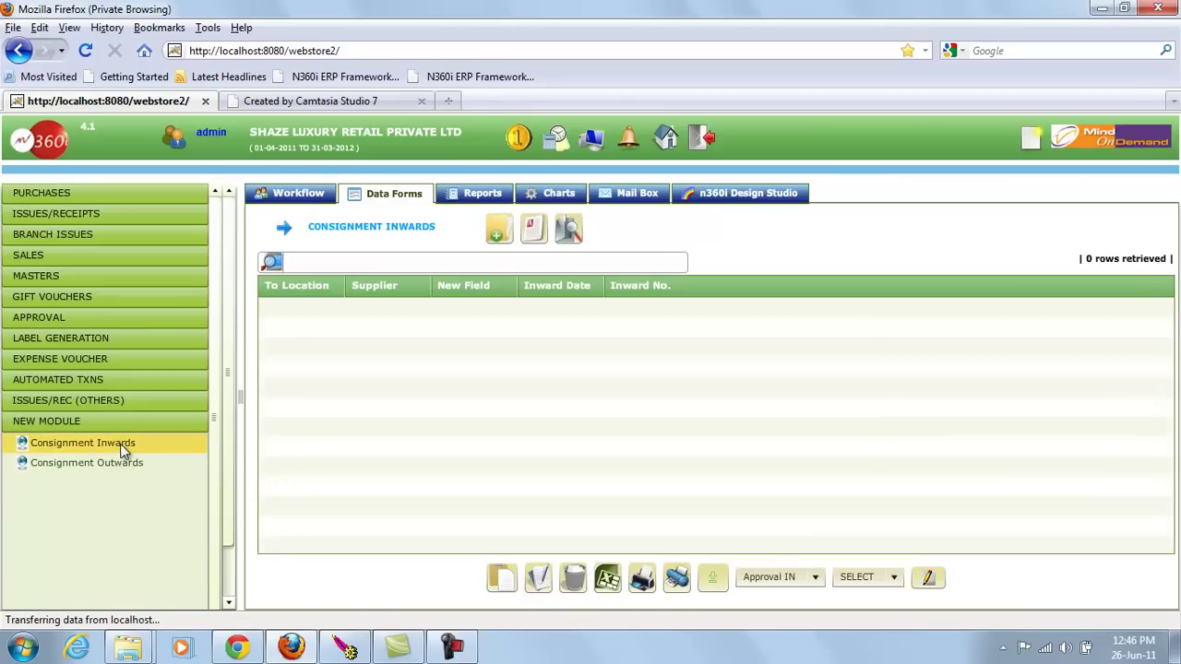
left_click(498, 238)
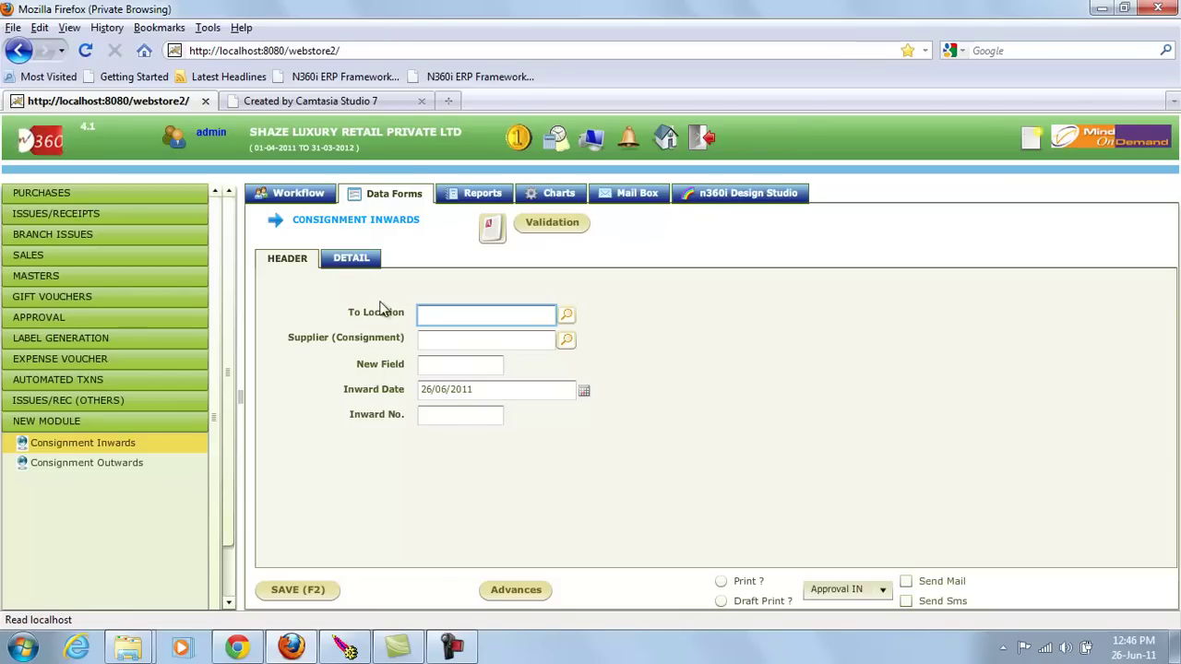
left_click(357, 264)
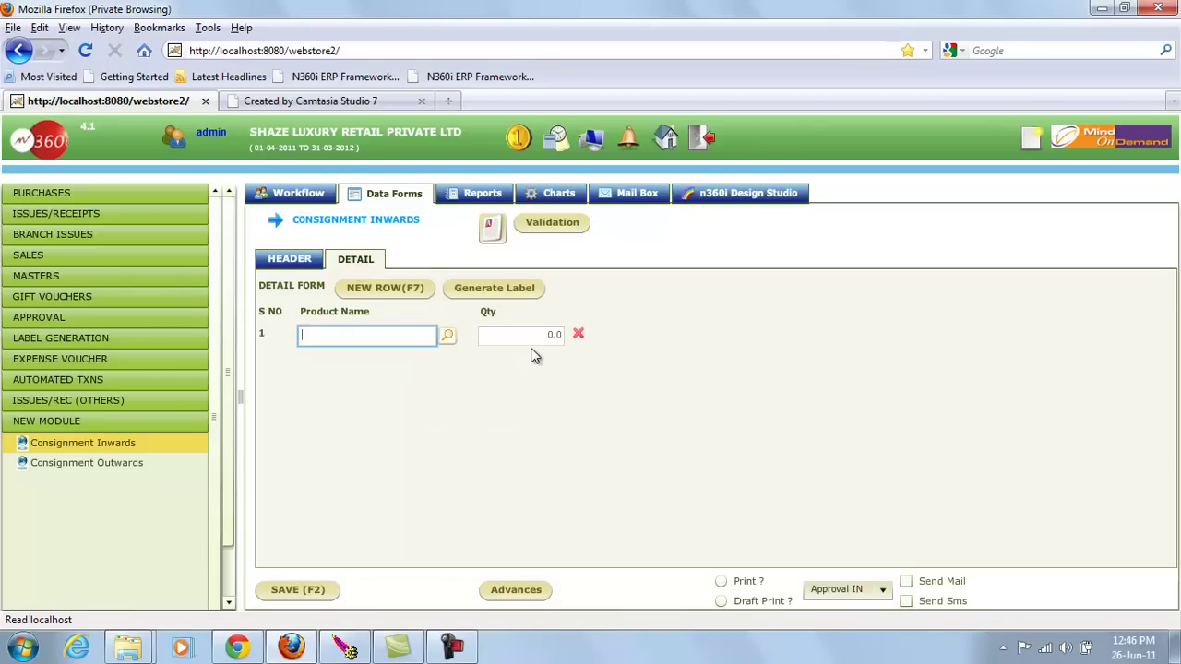
left_click(300, 259)
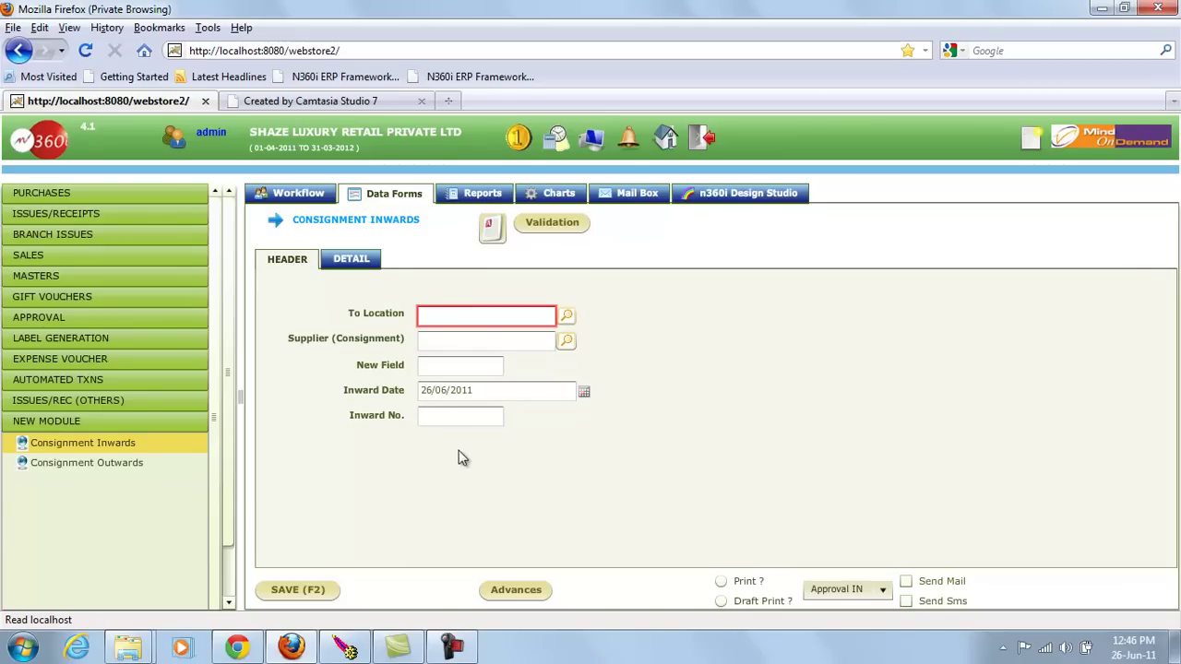
- Open the base Consignment_Inwards transaction for editing in the Design Studio by searching the transactions for "consi"
left_click(755, 191)
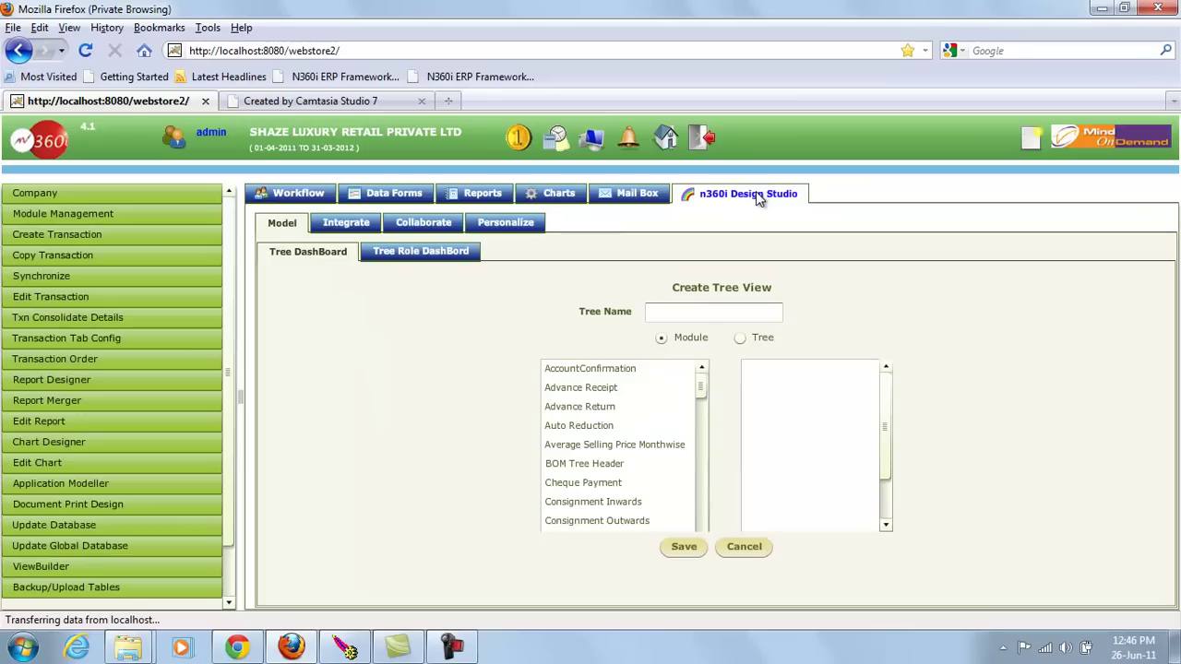
left_click(34, 298)
left_click(149, 317)
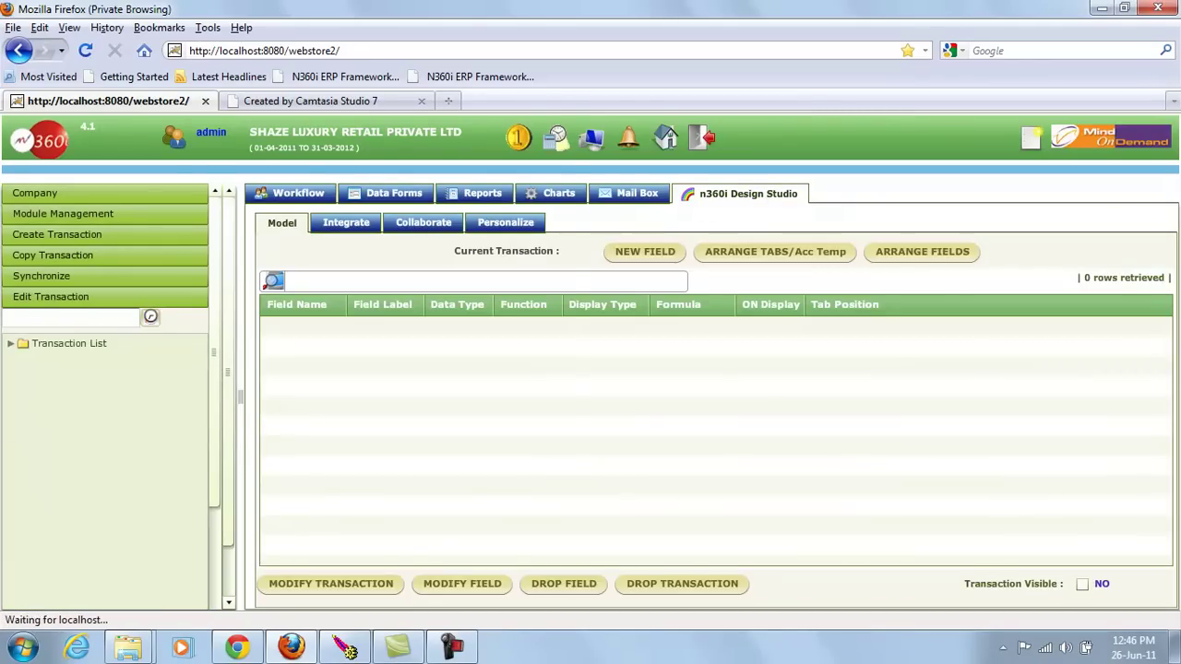
type("consi")
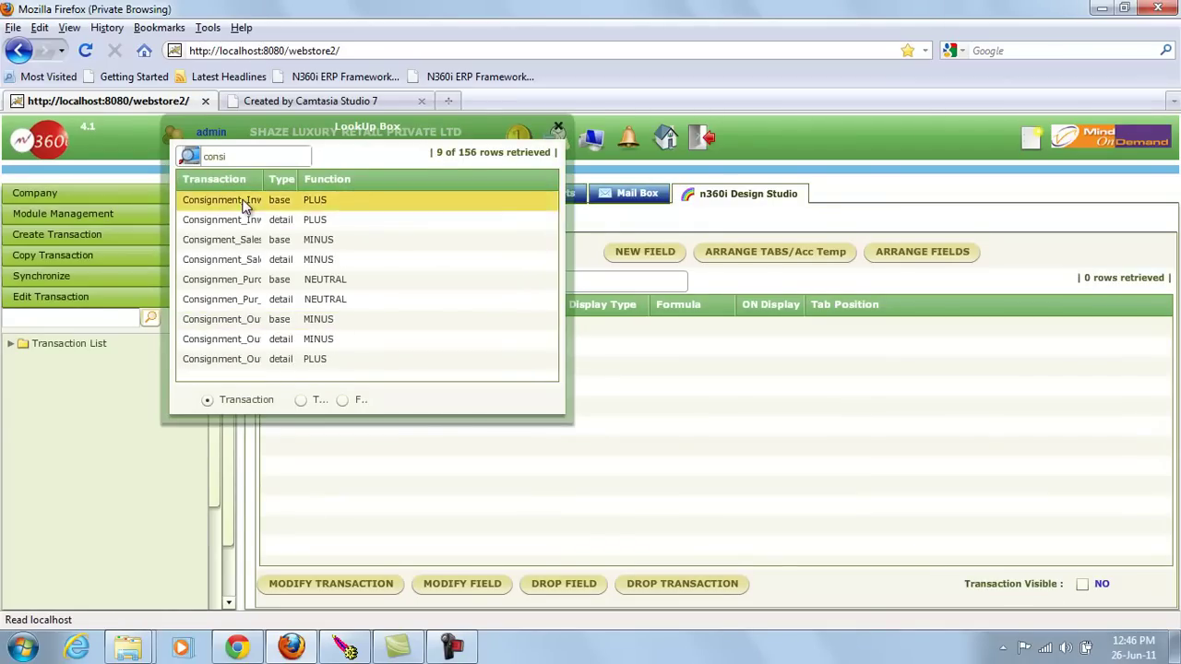
double_click(250, 200)
left_click(137, 423)
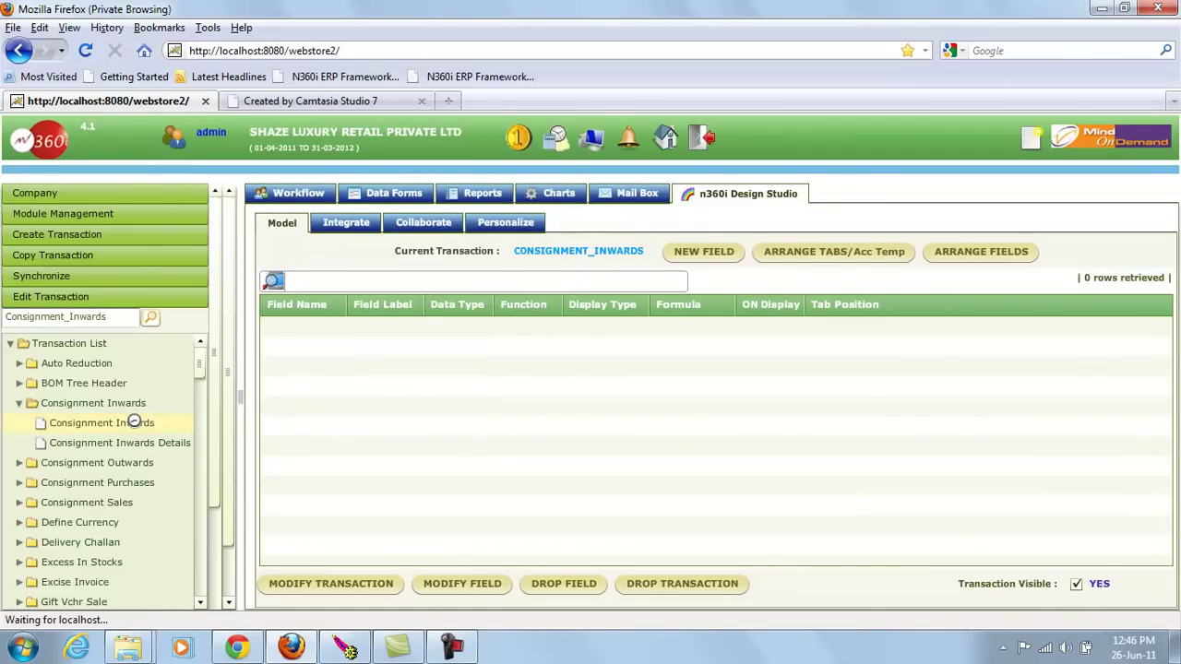
- Start a new field in Consignment_Inwards with the name new_field2 and the label New Field2
left_click(707, 254)
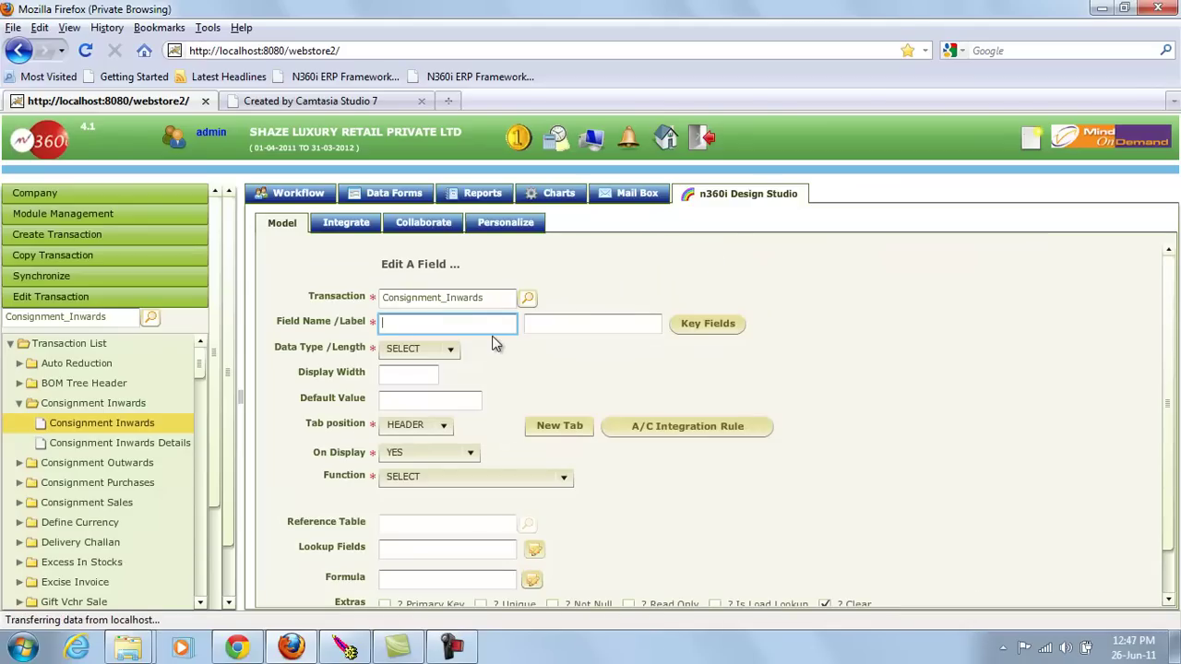
type("new_filed")
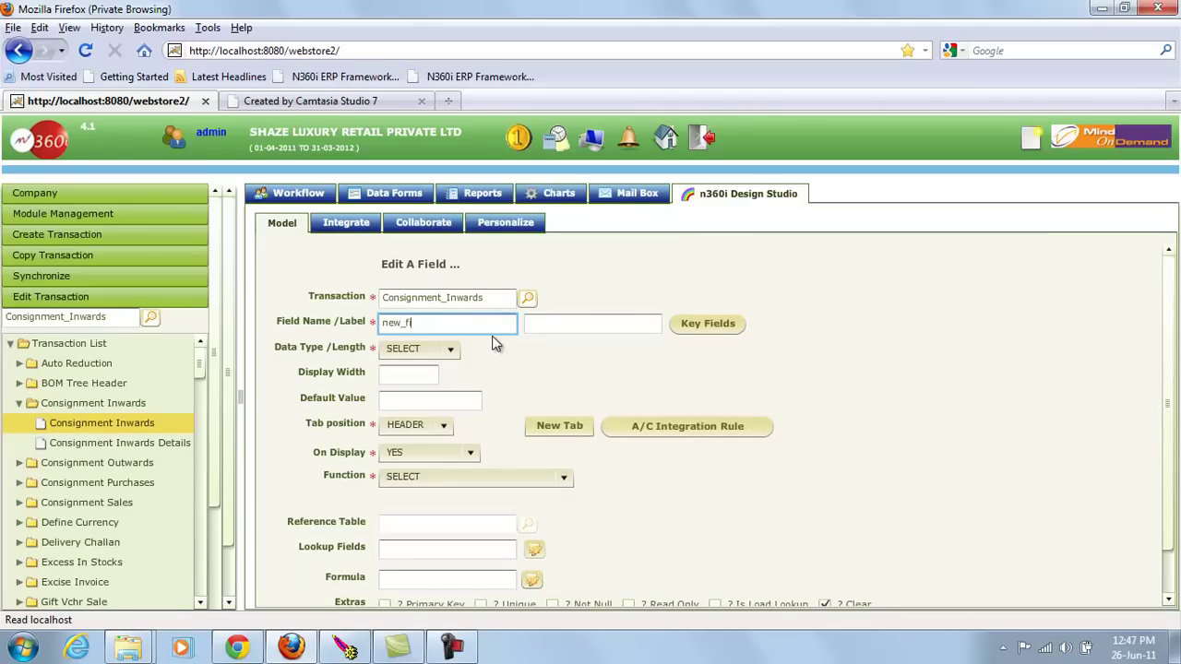
type("ield2")
left_click(552, 322)
type("New F")
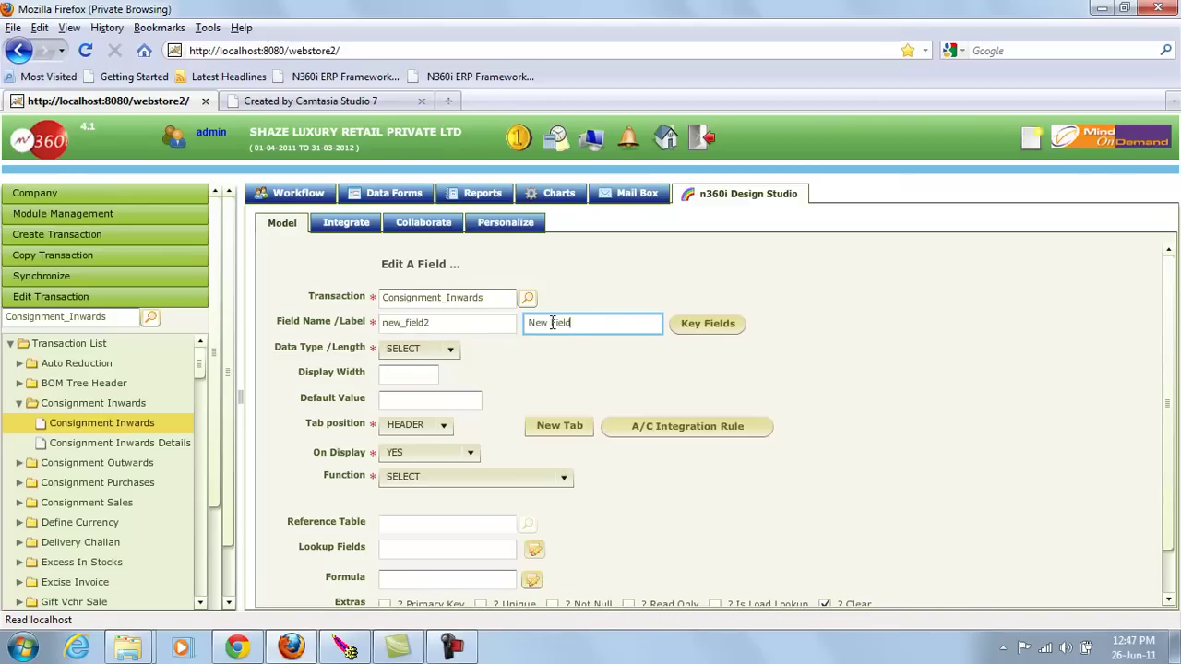
- Set the new field's data type to VARCHAR with a length of 30
left_click(456, 354)
left_click_drag(453, 395, 453, 426)
left_click(427, 421)
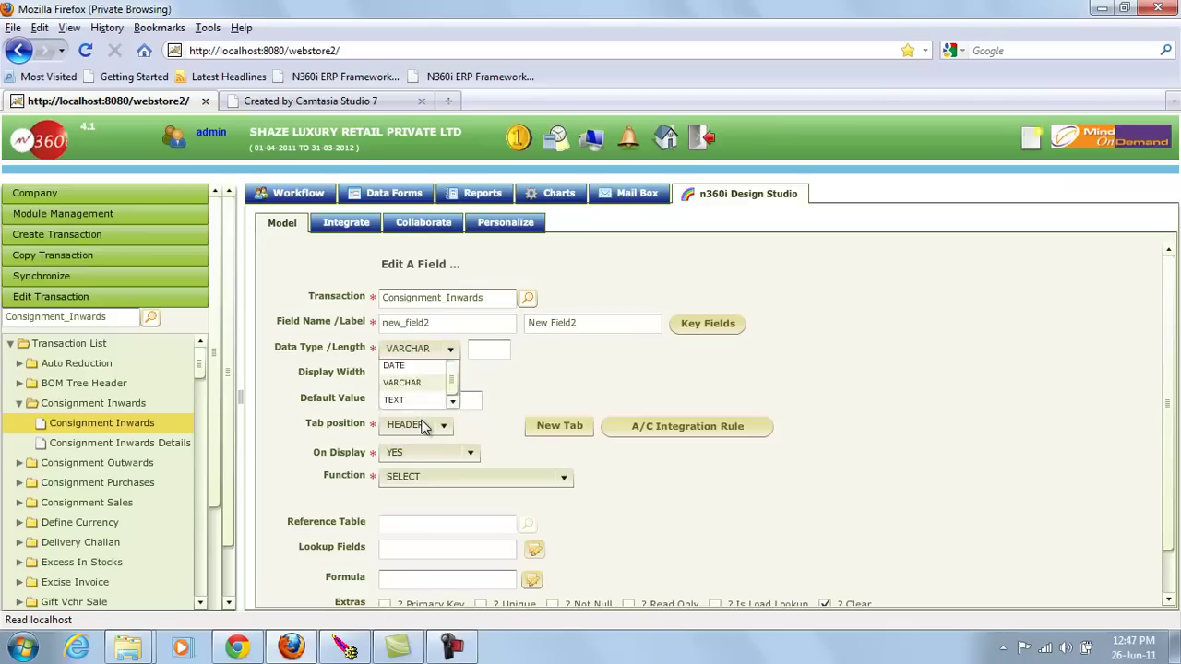
left_click(452, 359)
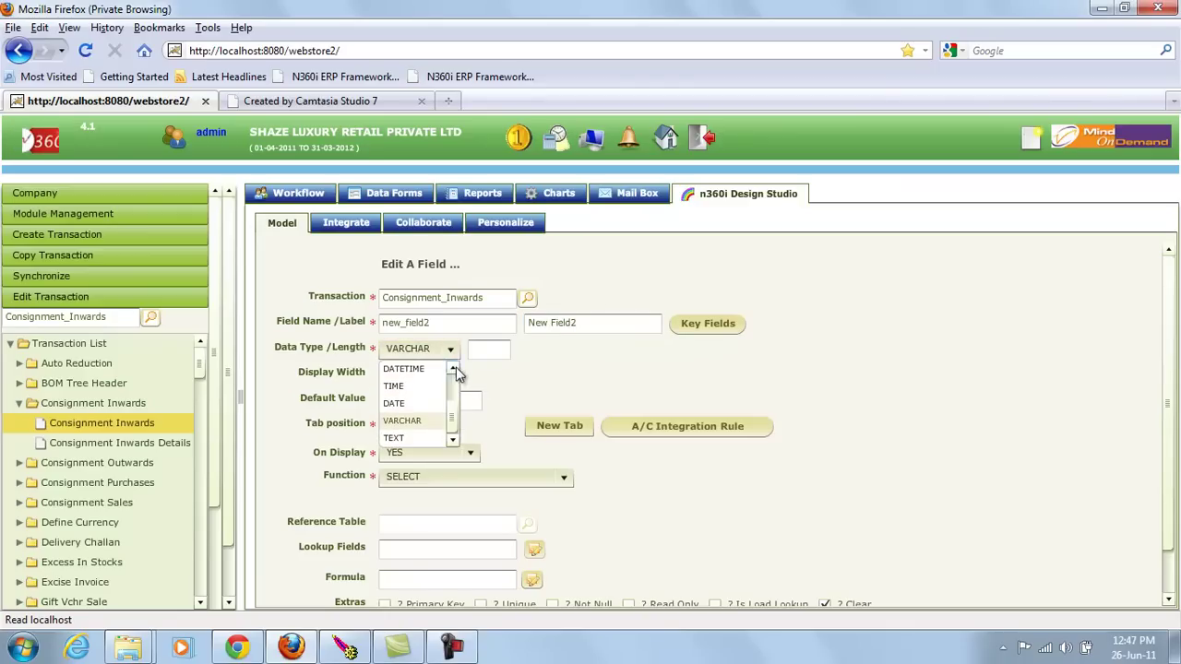
scroll(452, 393, "up", 2)
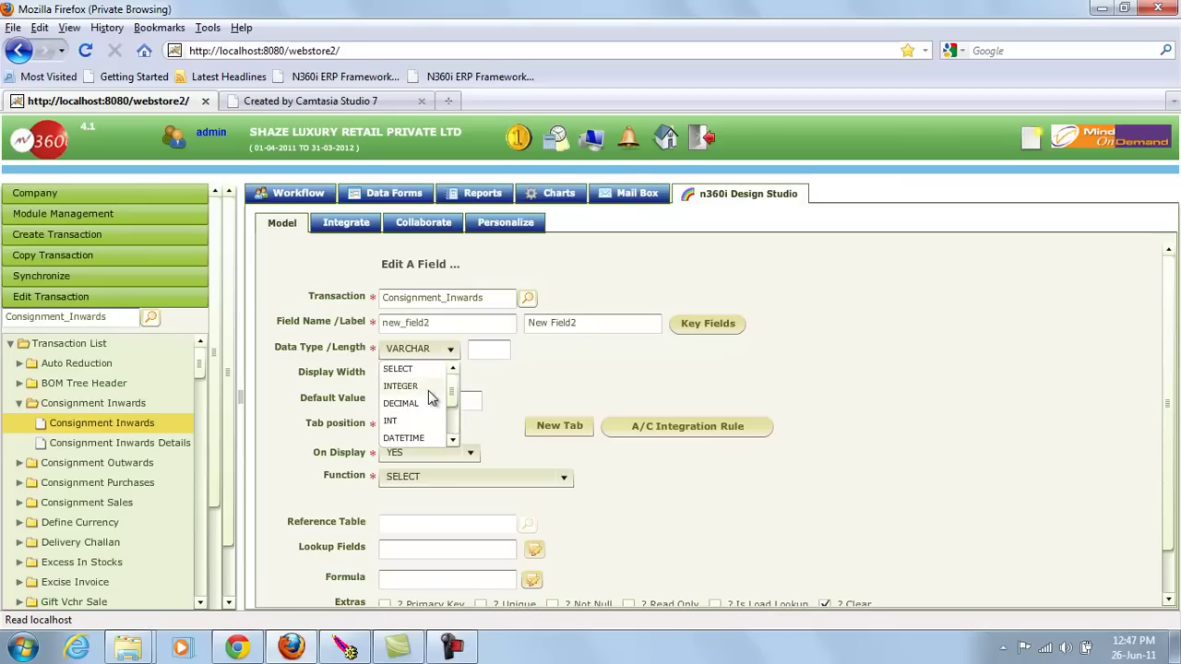
scroll(448, 397, "down", 2)
left_click(444, 421)
left_click(494, 352)
type("30")
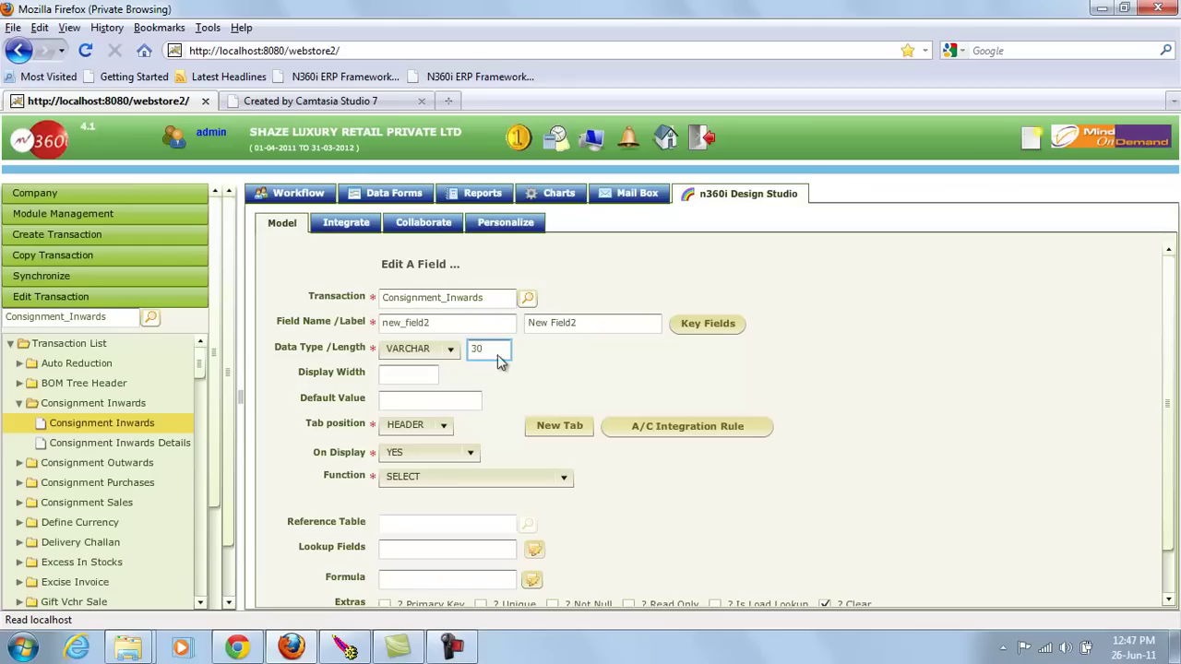
- Set the new field's display width to 100 and review the remaining field options
left_click(411, 374)
type("100")
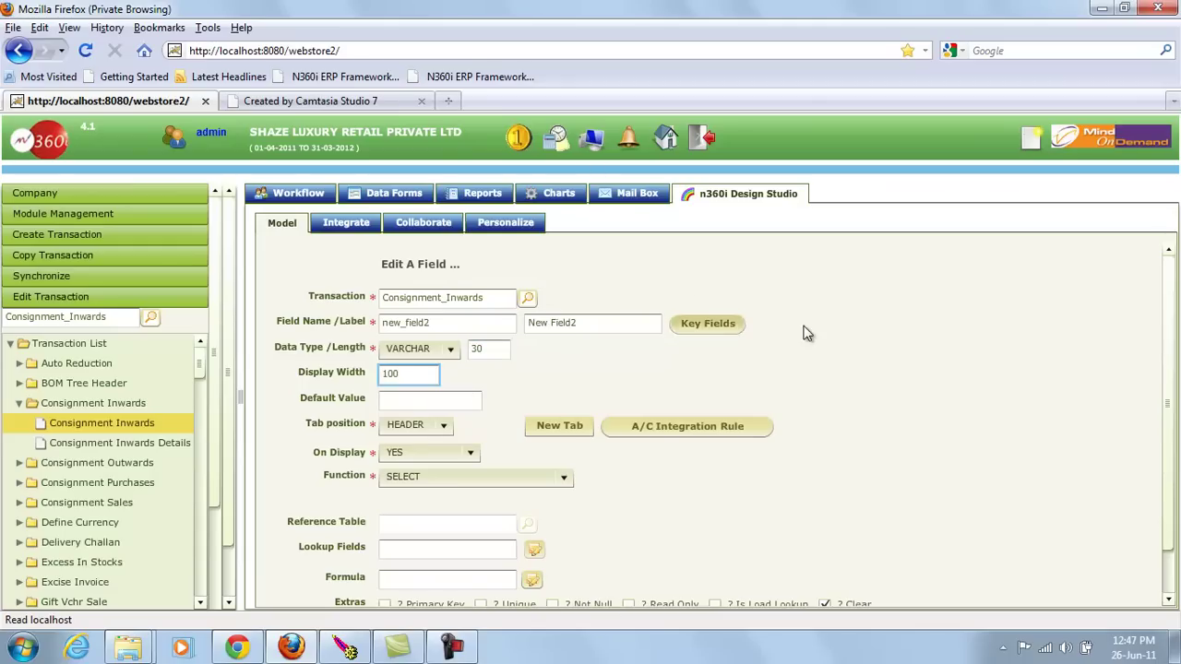
left_click_drag(1172, 374, 1174, 386)
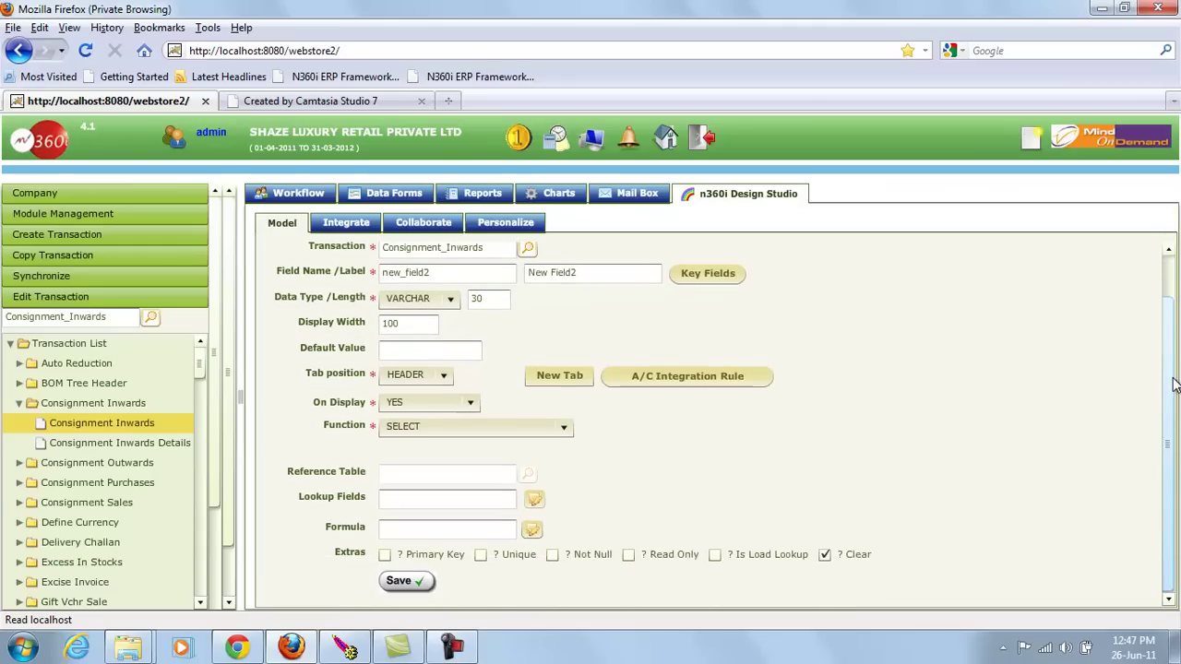
double_click(406, 323)
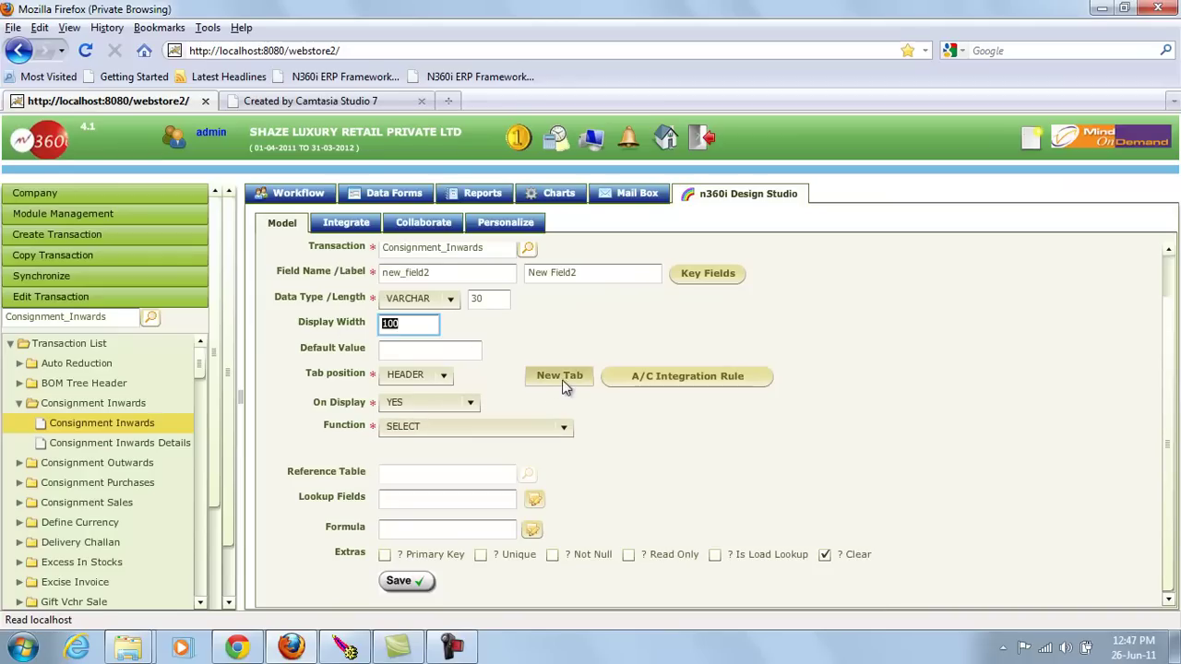
- Examine the tab positions and the full range of functions offered for the new field
left_click(446, 378)
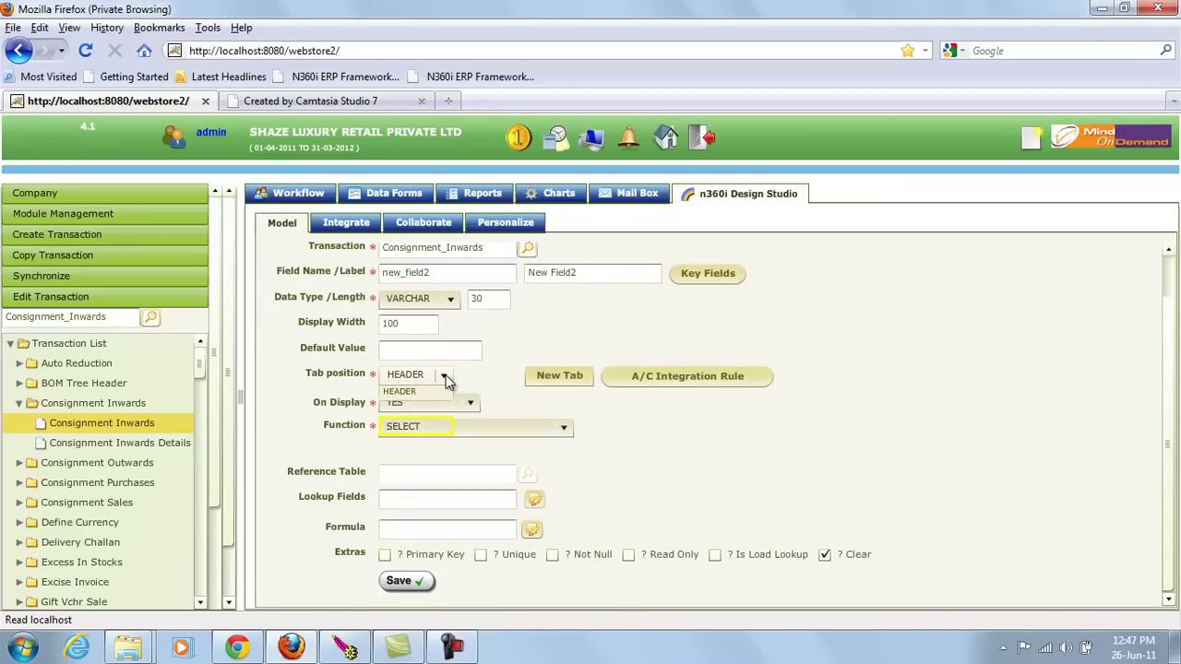
left_click(446, 379)
left_click(506, 430)
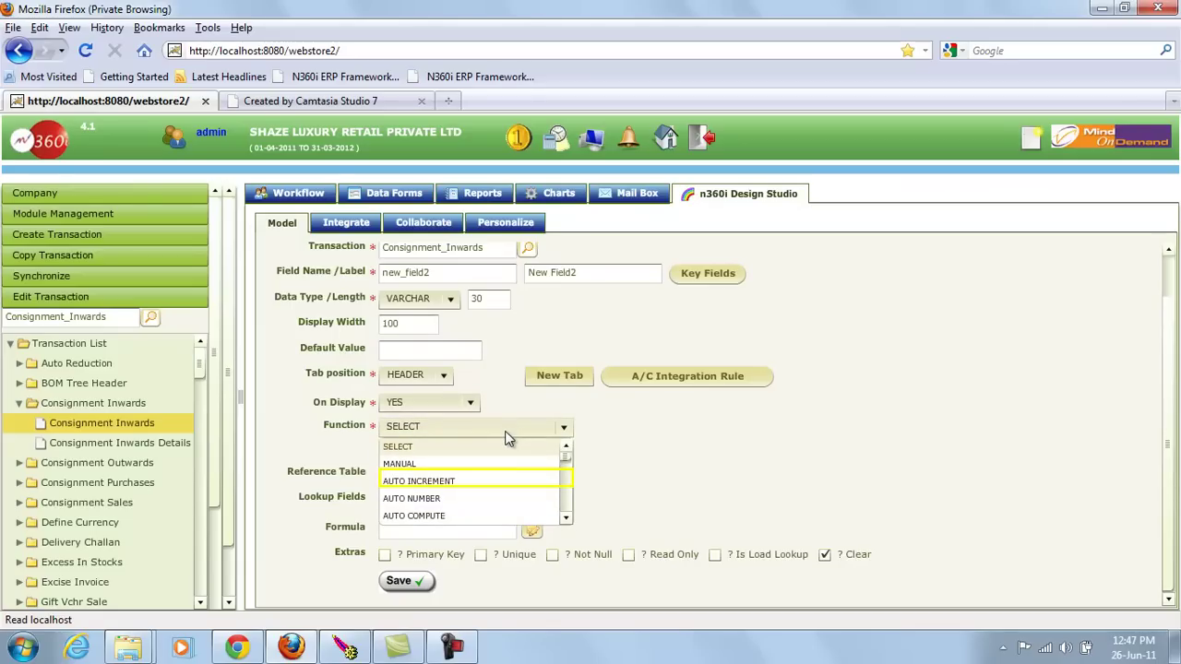
left_click(567, 519)
left_click(566, 520)
left_click(567, 519)
left_click(567, 520)
left_click(567, 520)
left_click(566, 447)
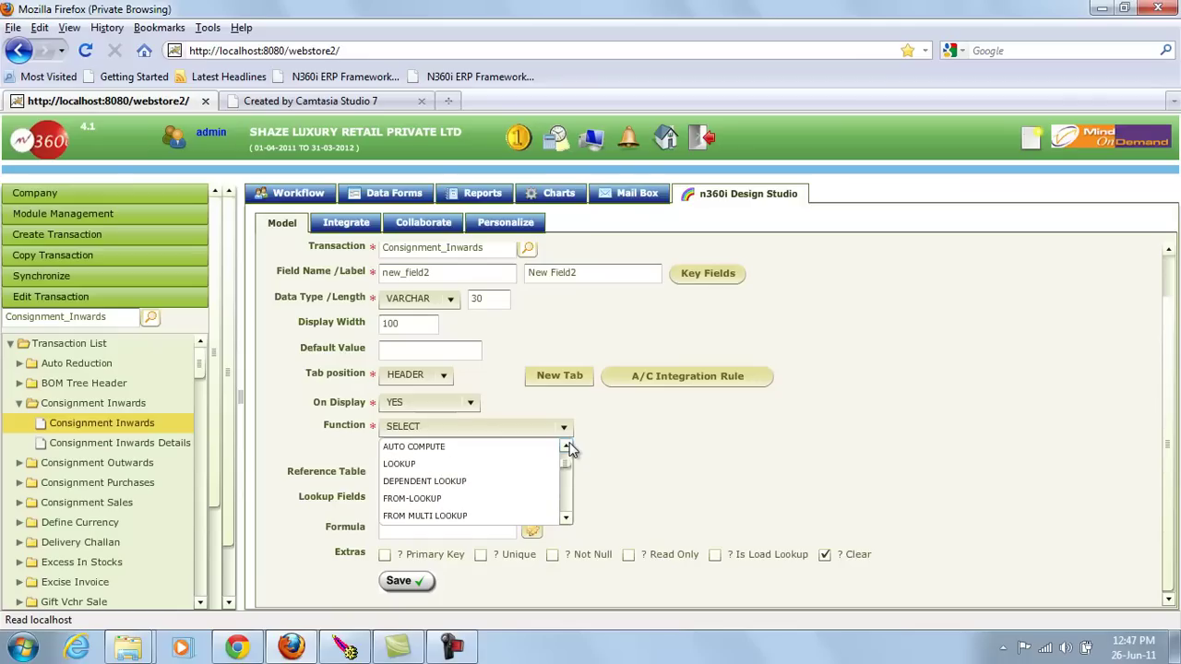
left_click(568, 521)
left_click(568, 522)
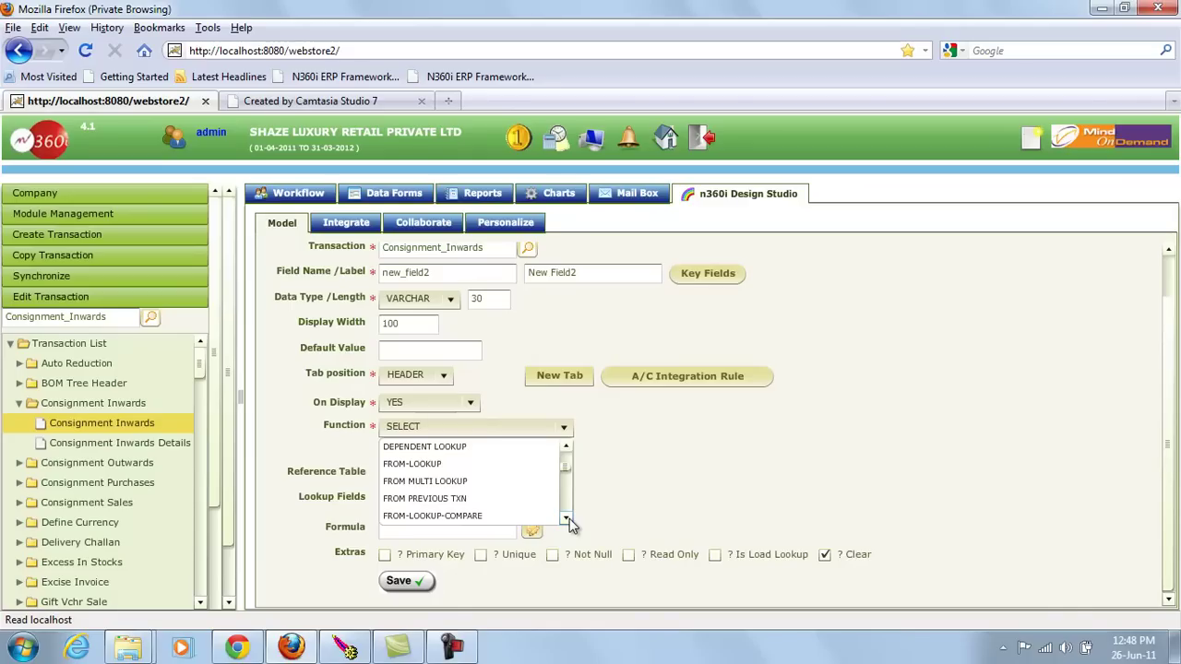
left_click(567, 520)
left_click(567, 520)
left_click(567, 520)
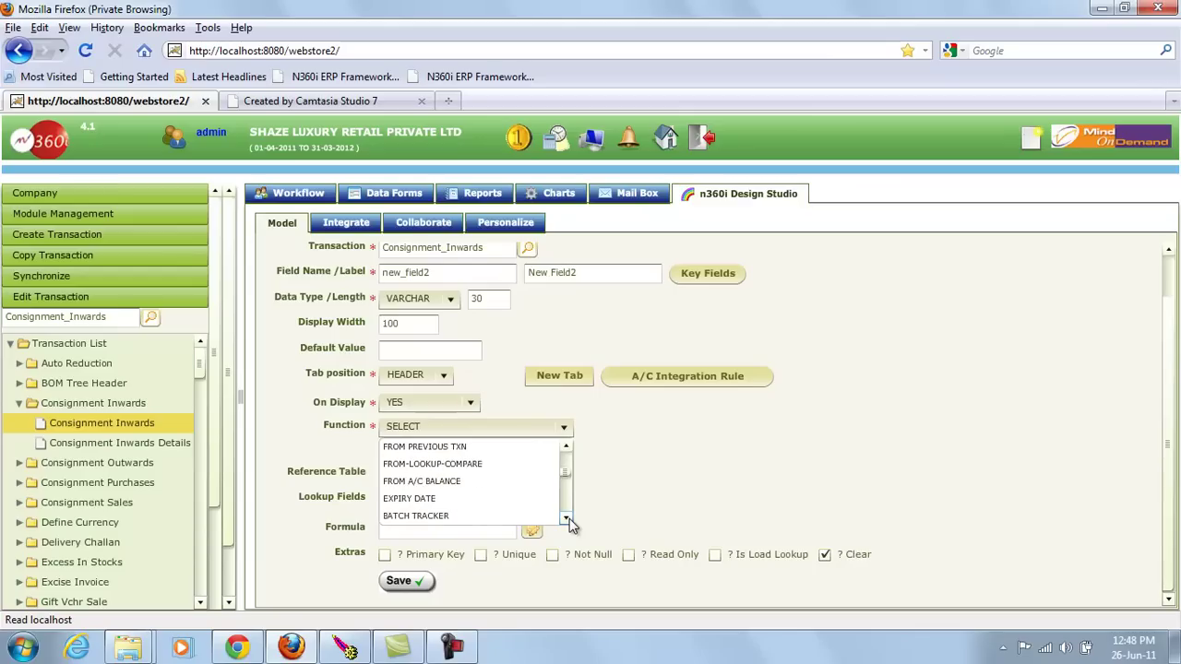
left_click(569, 519)
left_click(568, 520)
left_click_drag(568, 520, 568, 451)
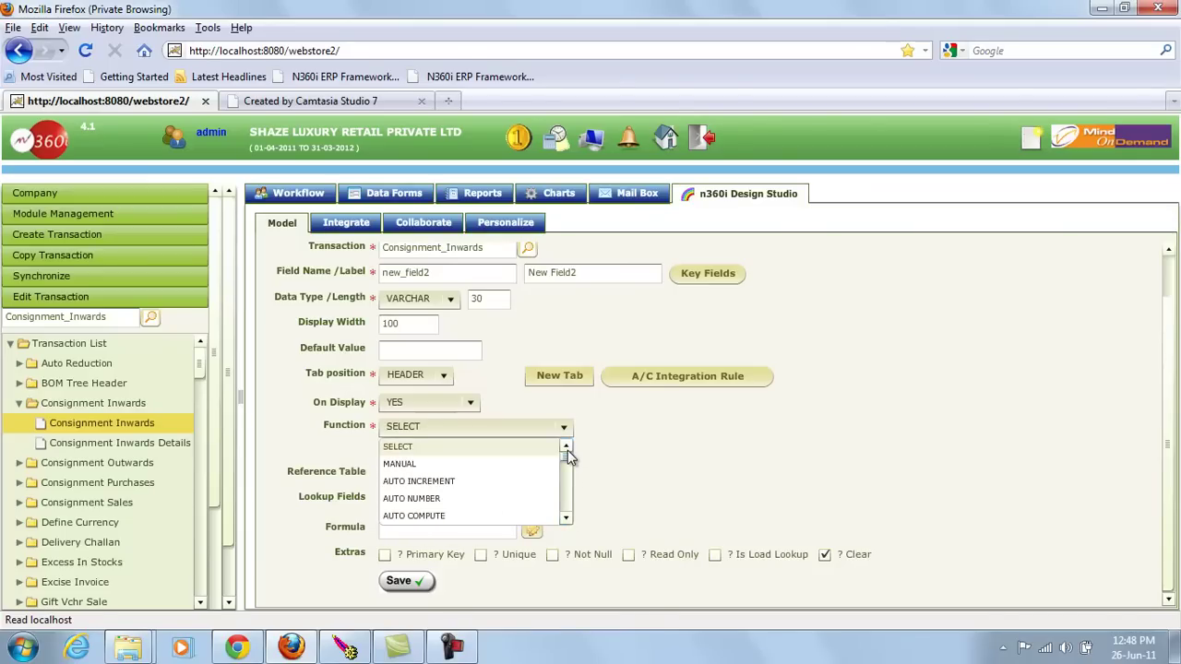
- Set the new field's function to MANUAL and save the field to the Consignment_Inwards transaction
left_click(438, 464)
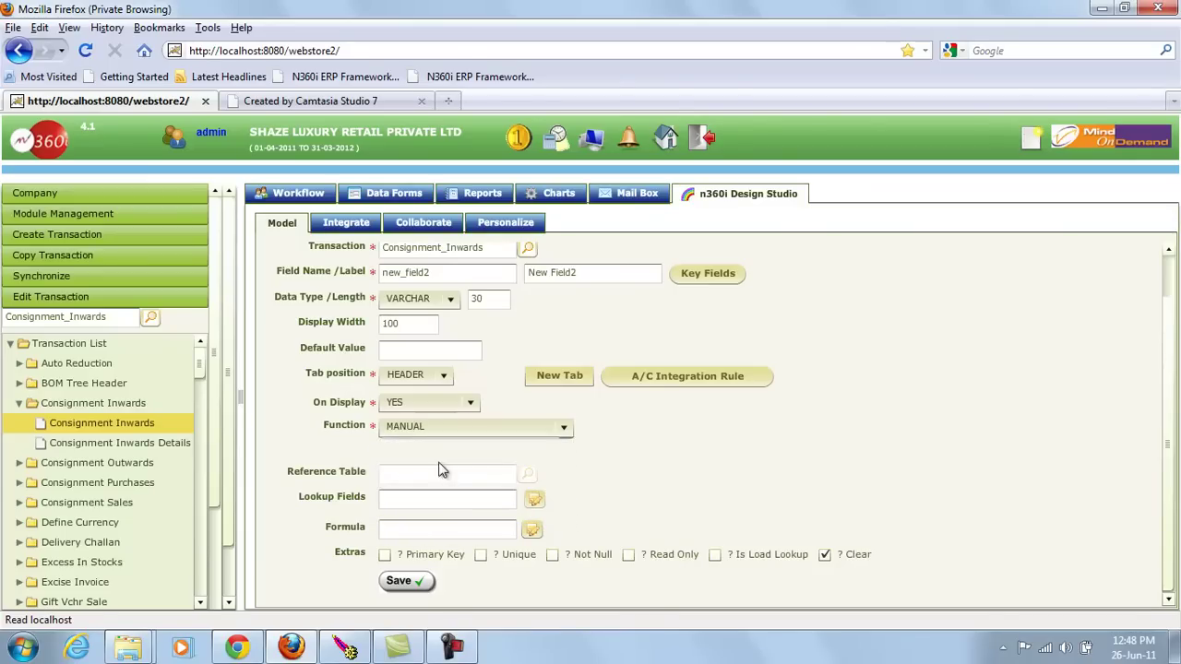
left_click(407, 582)
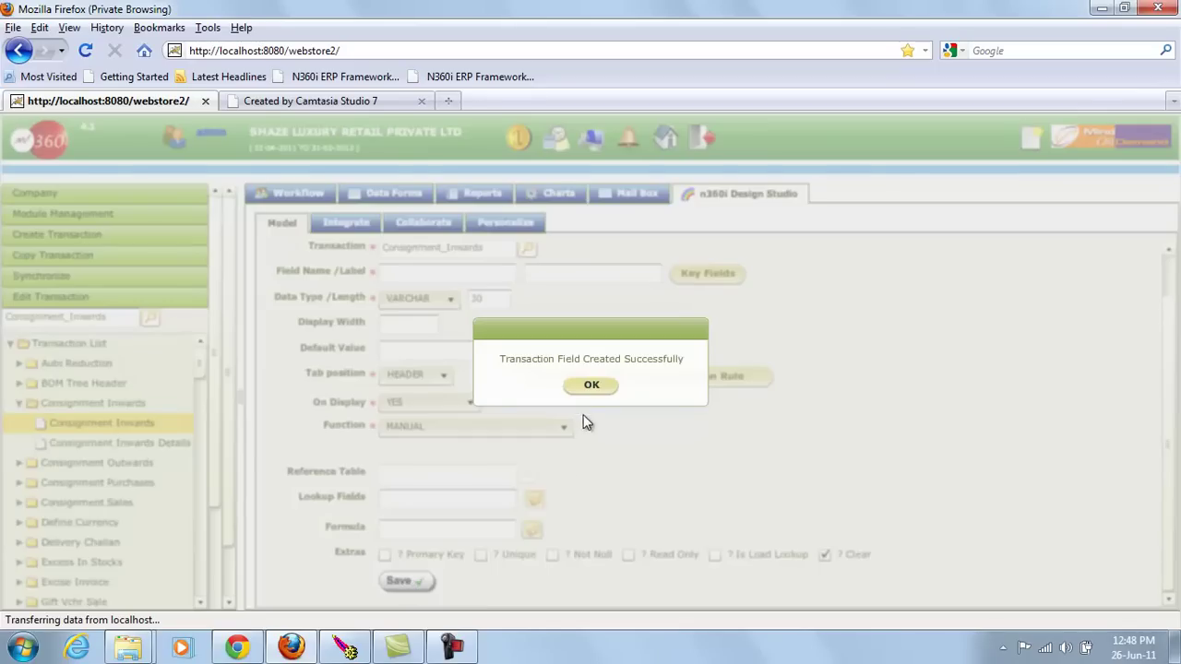
left_click(591, 385)
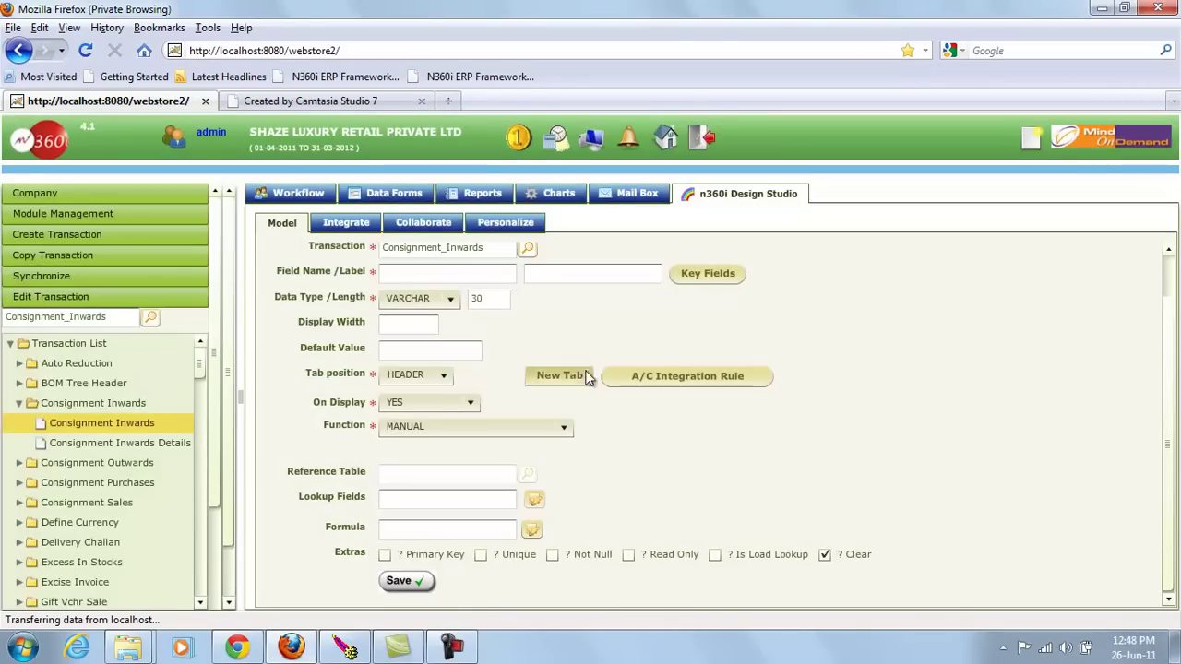
- Reload the Consignment Inwards data form under New Module and check its header for the New Field2 entry
left_click(394, 195)
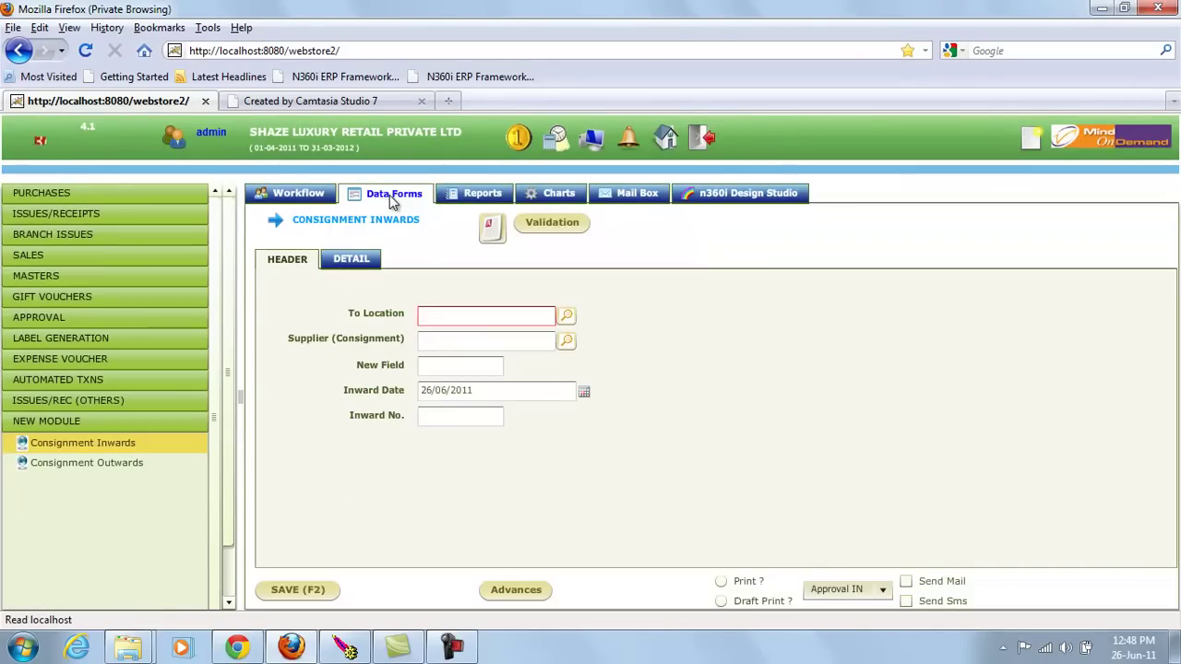
left_click(105, 444)
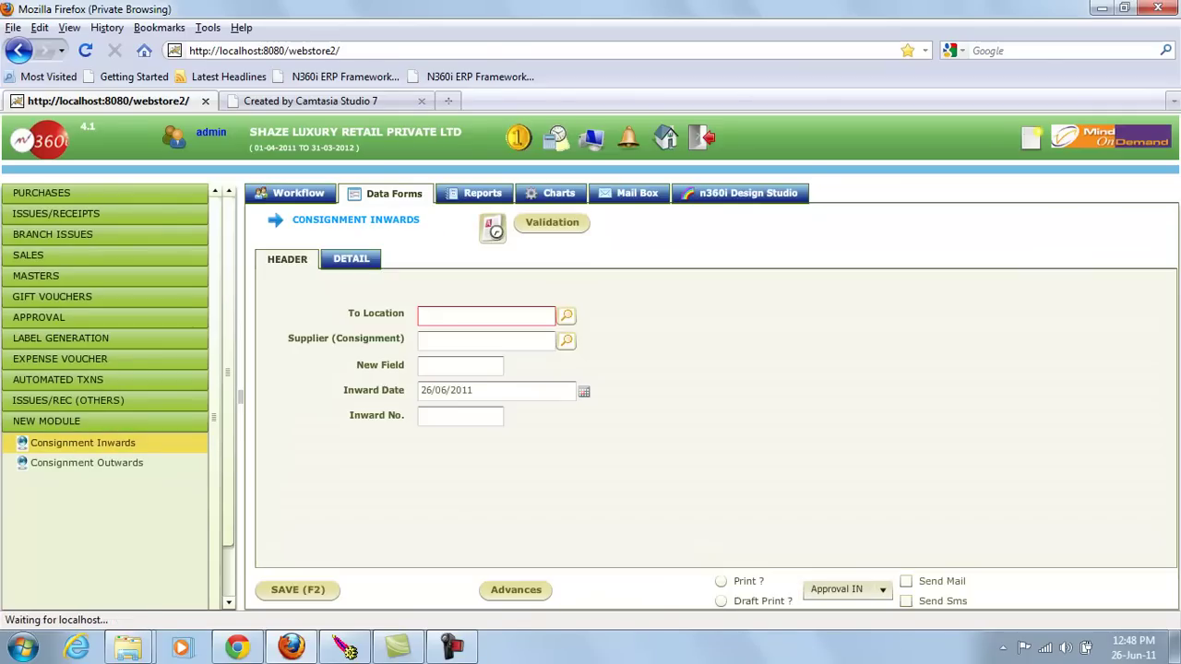
left_click(428, 446)
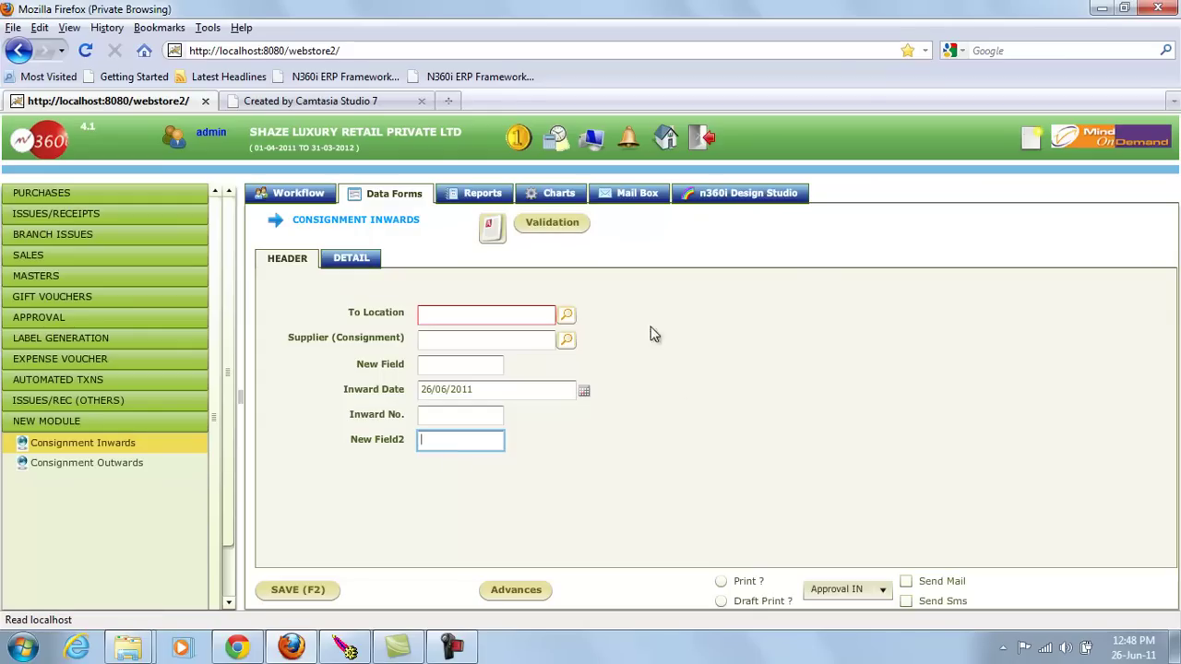
- Start a new report in the Design Studio's Report Designer and name it New Report
left_click(749, 196)
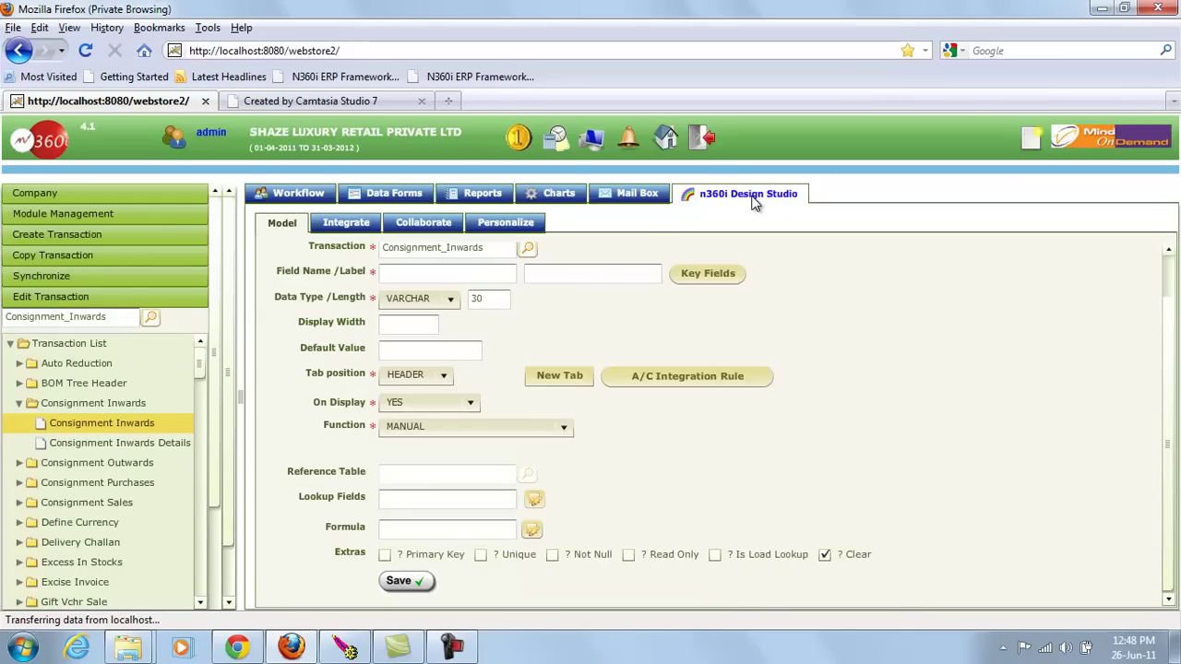
scroll(213, 449, "down", 4)
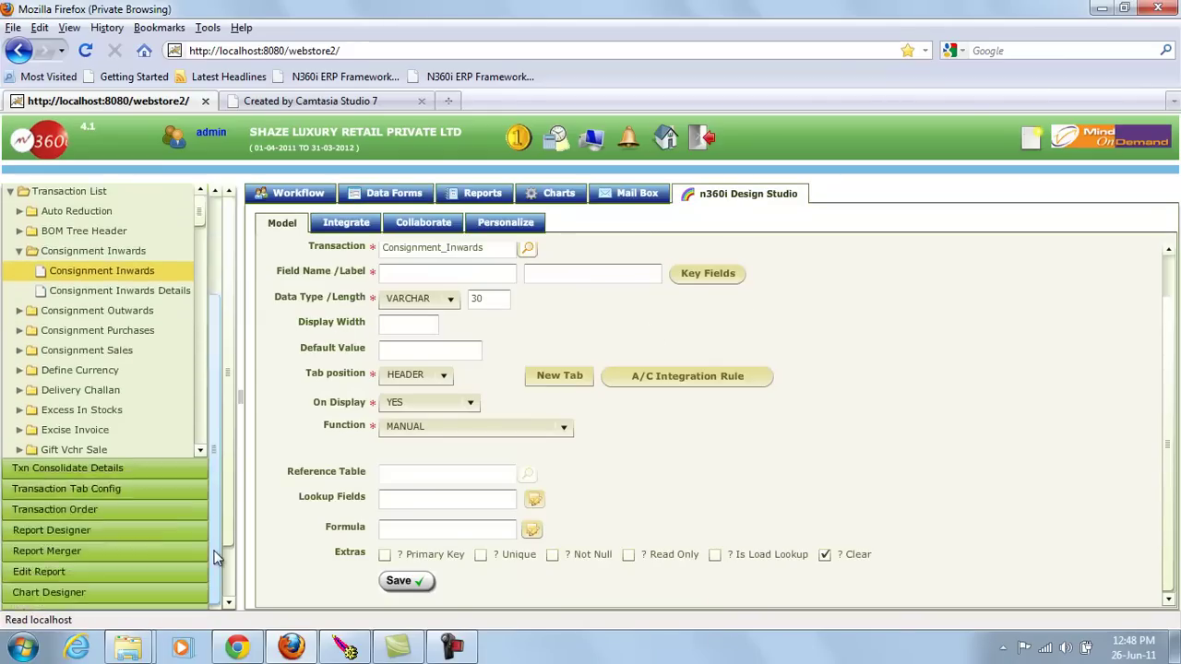
left_click(87, 514)
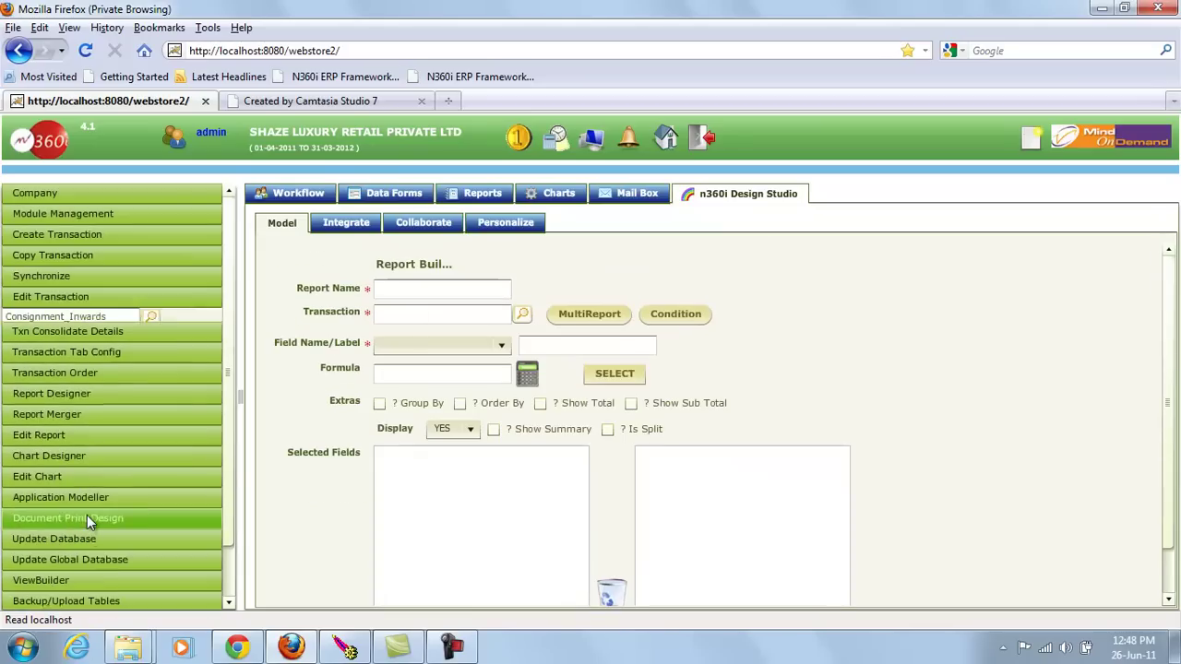
left_click(390, 292)
type("New Rep")
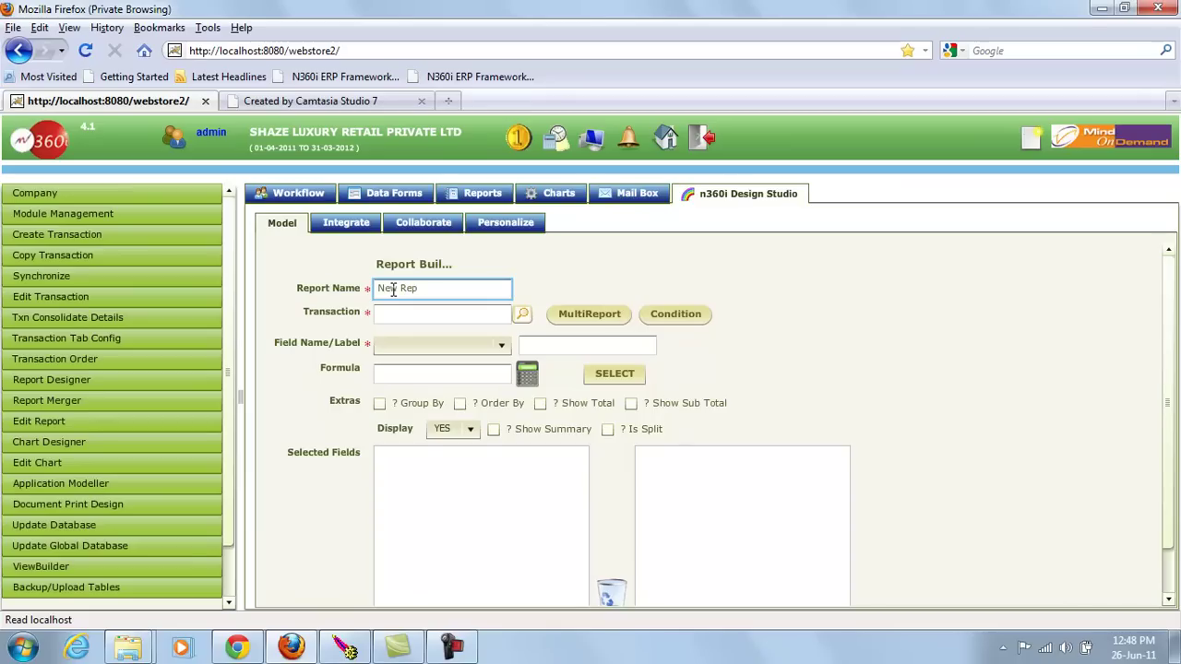
type("ort")
- Base the report on the base Consignment_Inwards transaction by searching the transactions for "consi"
left_click(428, 311)
left_click(522, 314)
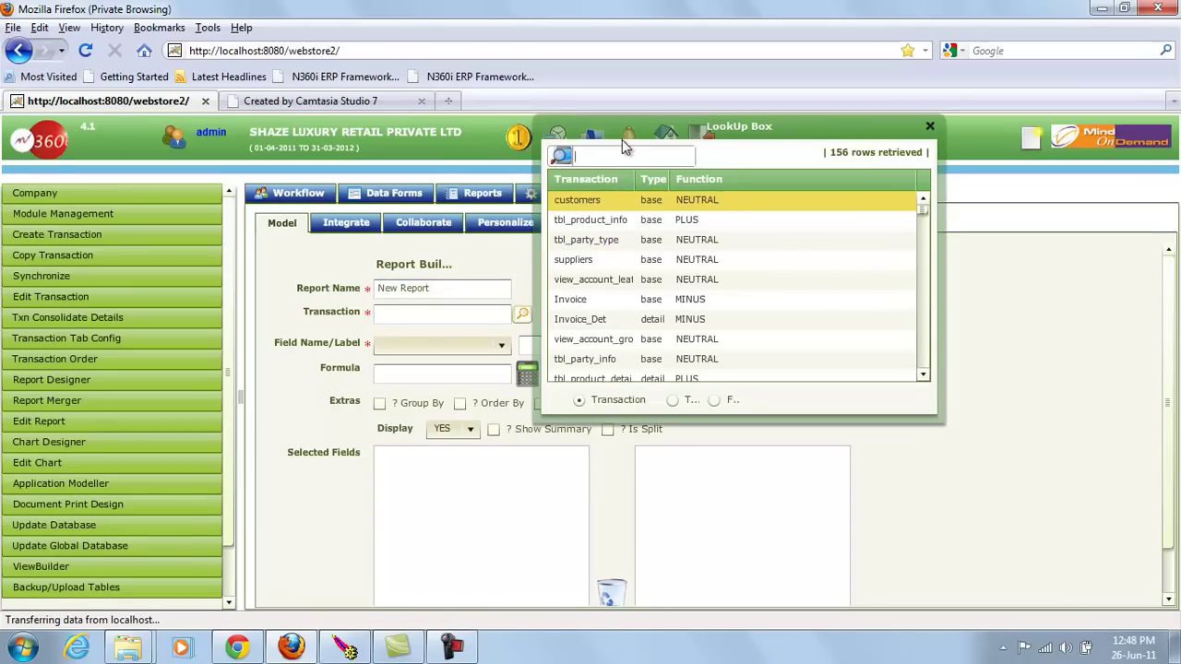
type("con")
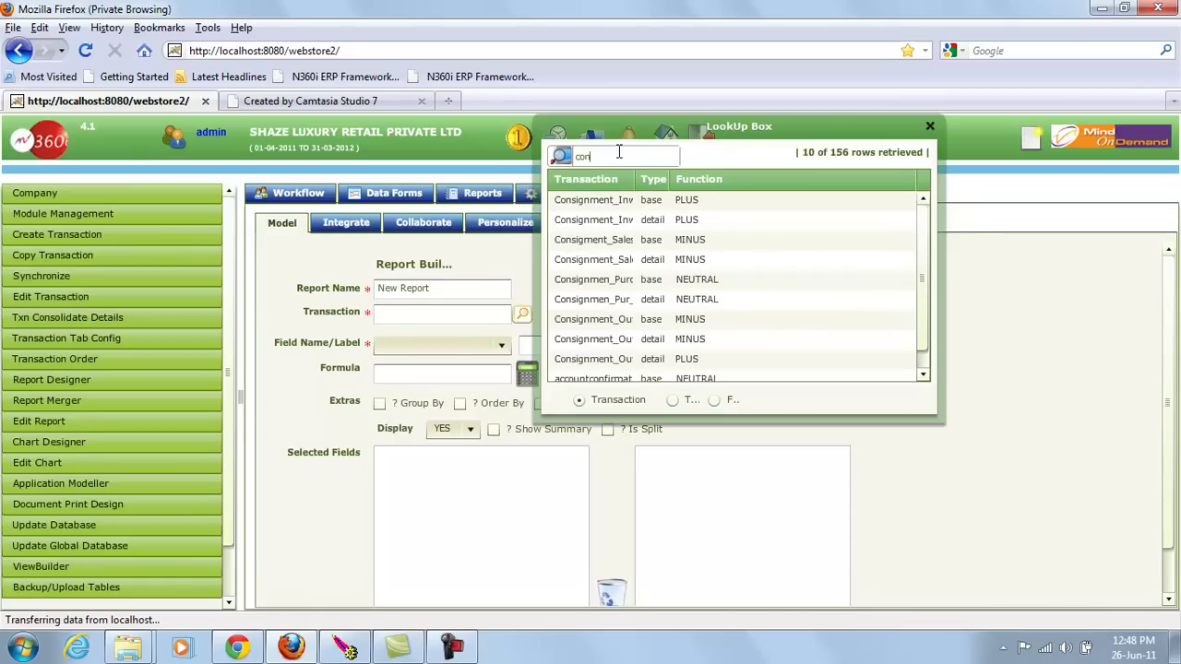
type("s")
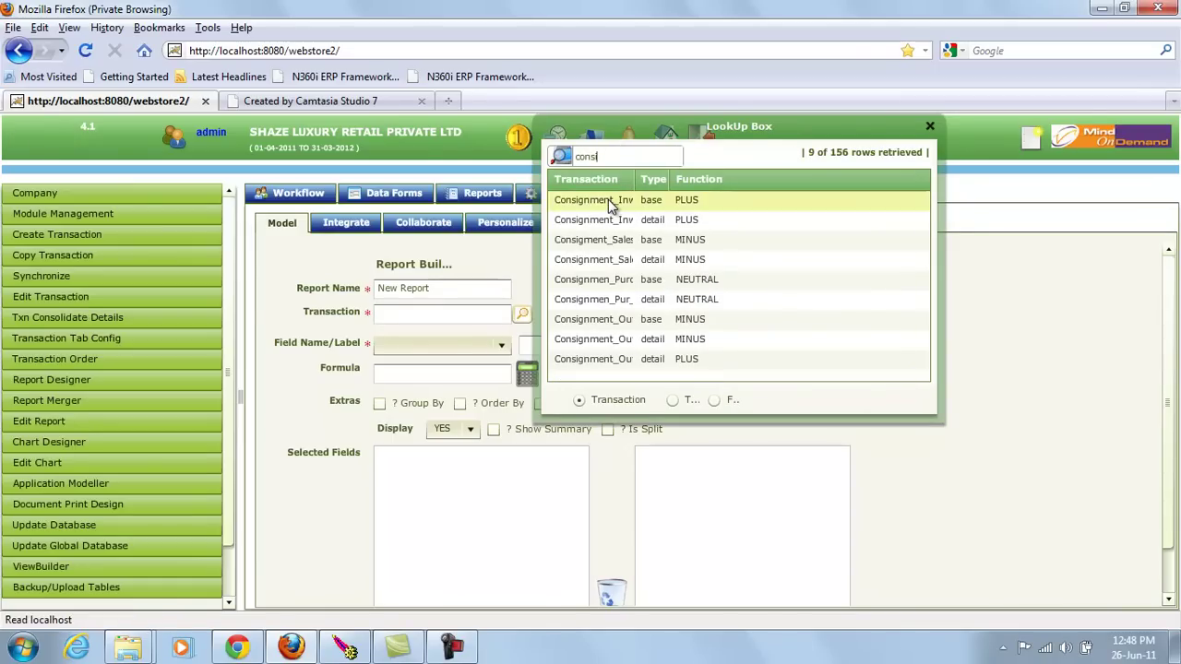
double_click(608, 200)
- Add the doc_dt field to the report's selected fields with the label Con Date
left_click(449, 345)
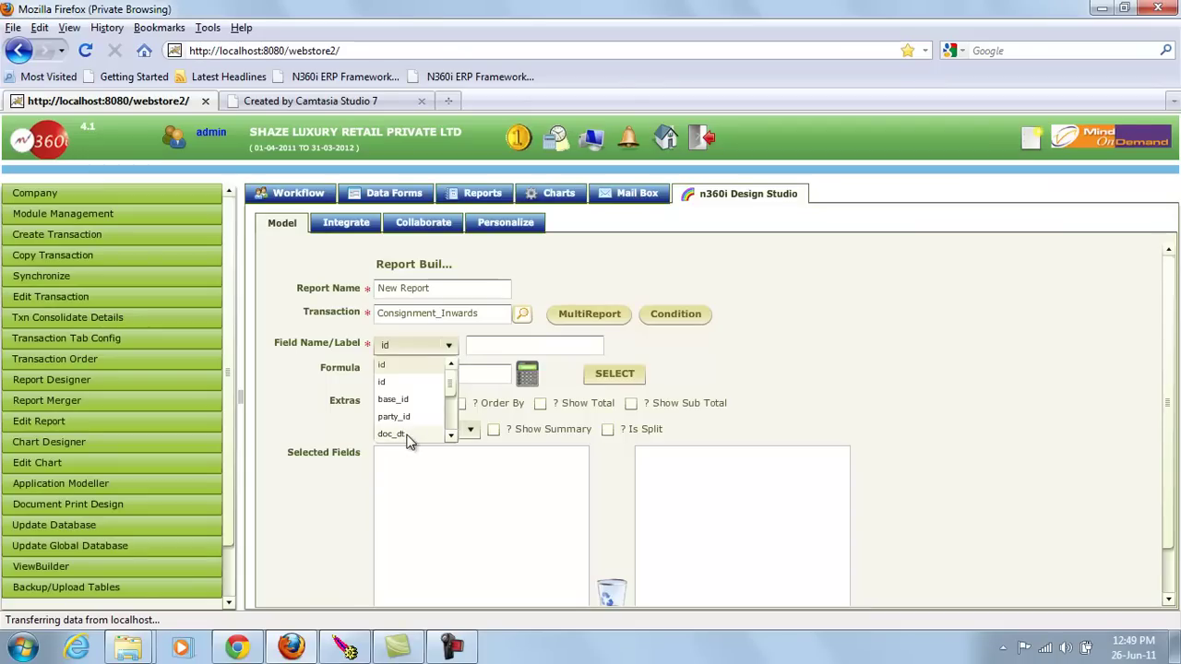
left_click(406, 434)
left_click(478, 345)
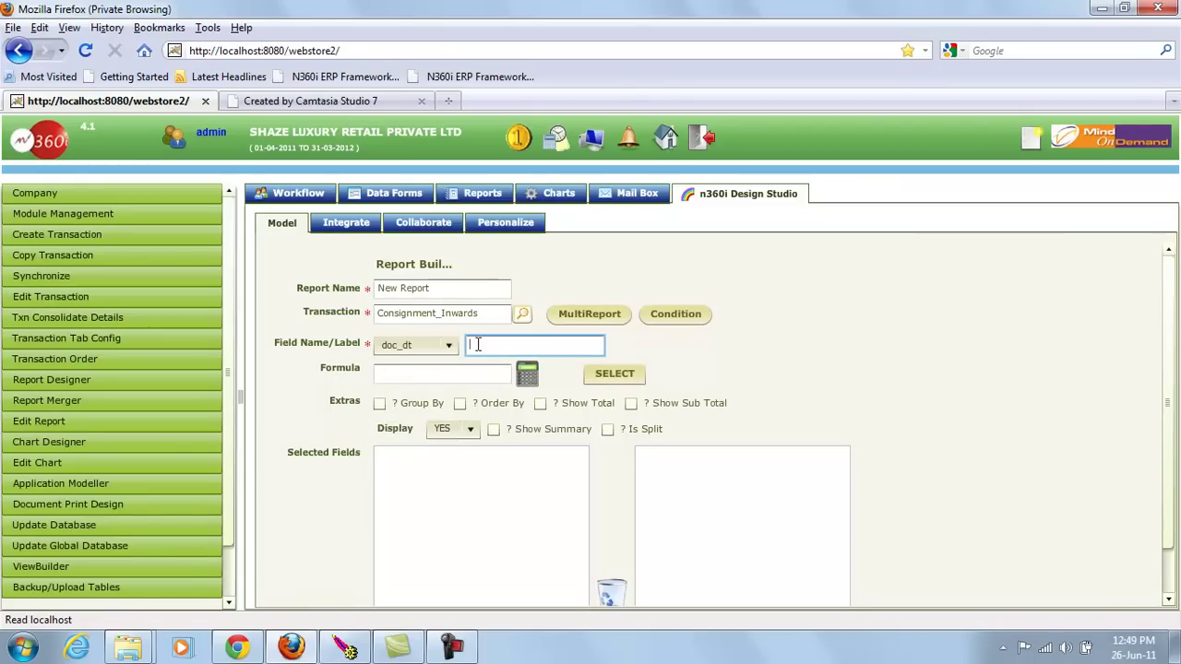
type("Con Date")
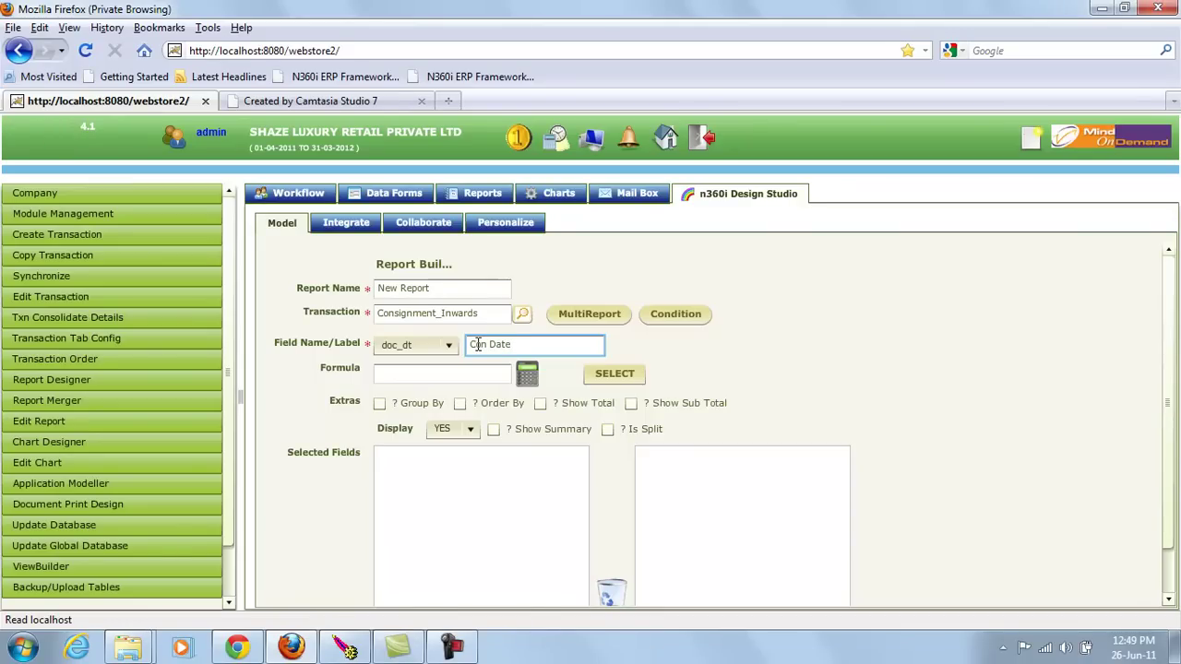
left_click(596, 373)
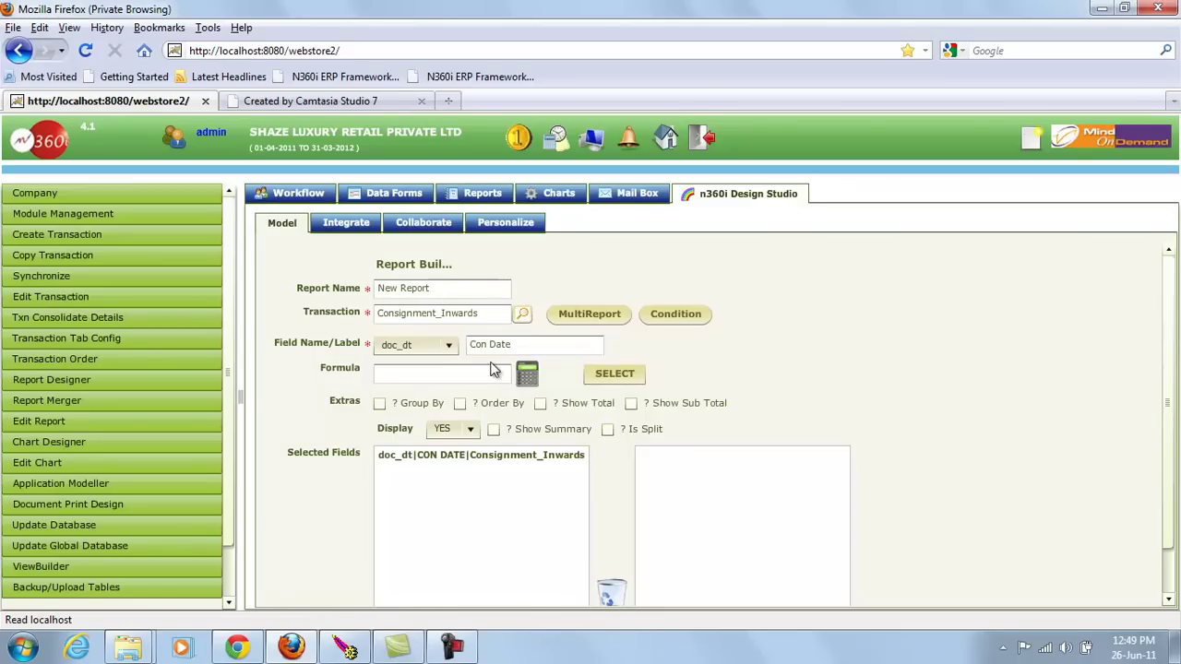
- Add the doc_no field to the report's selected fields with the label Con No
left_click(449, 345)
left_click(416, 398)
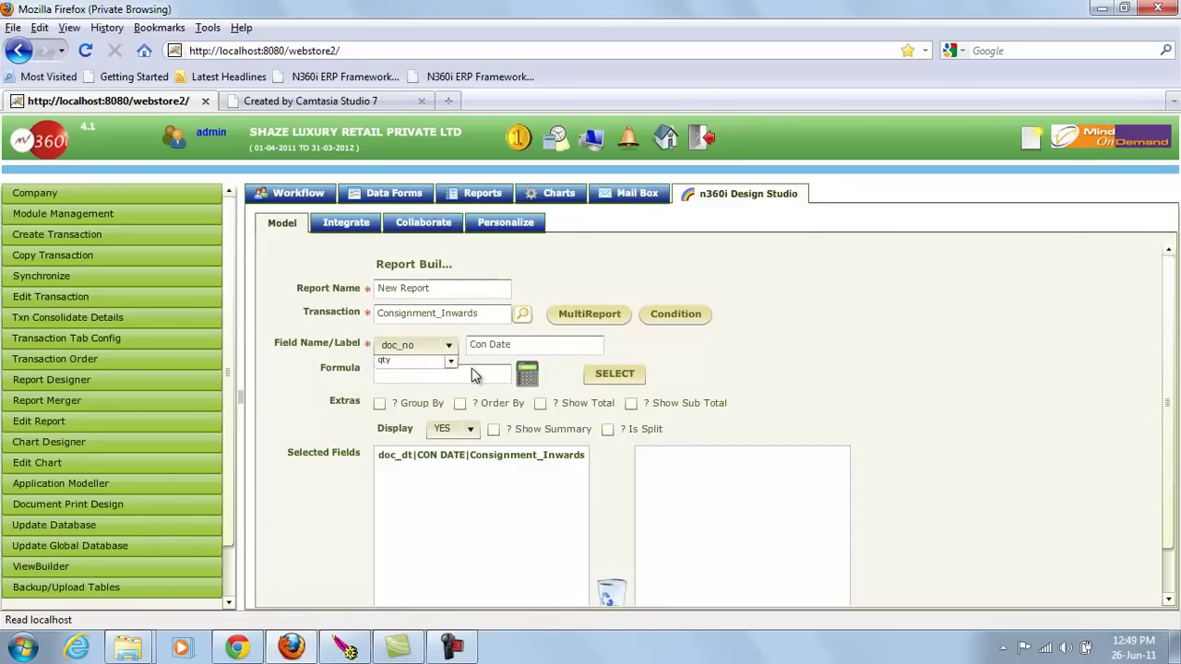
left_click_drag(489, 344, 535, 350)
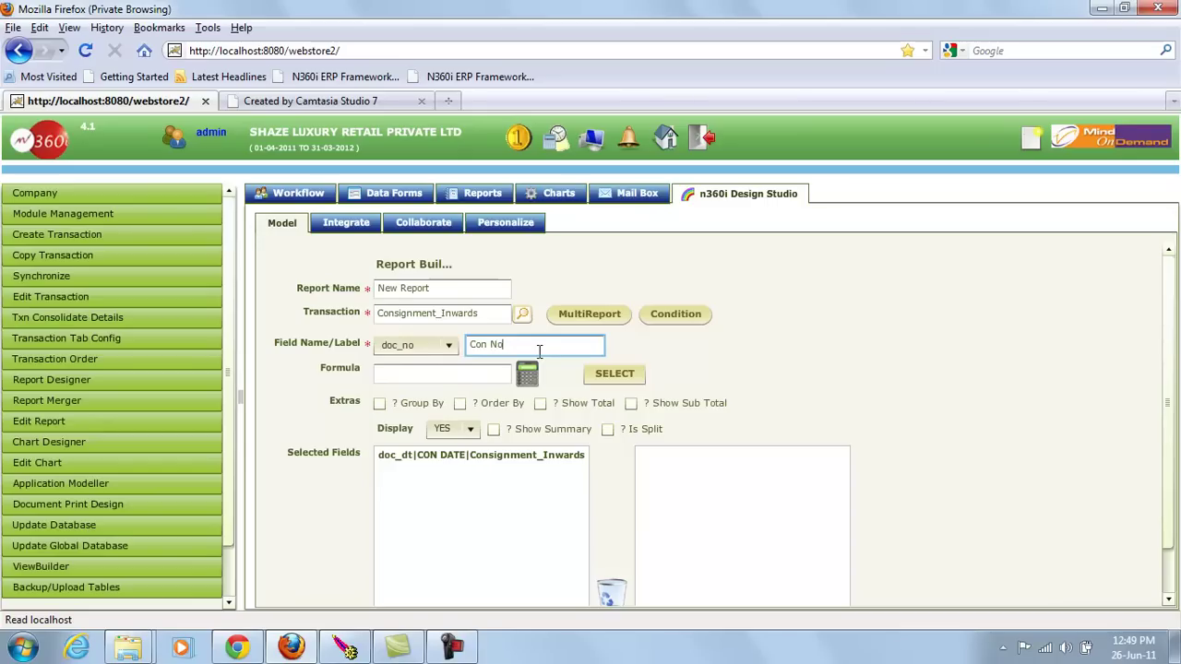
left_click(622, 374)
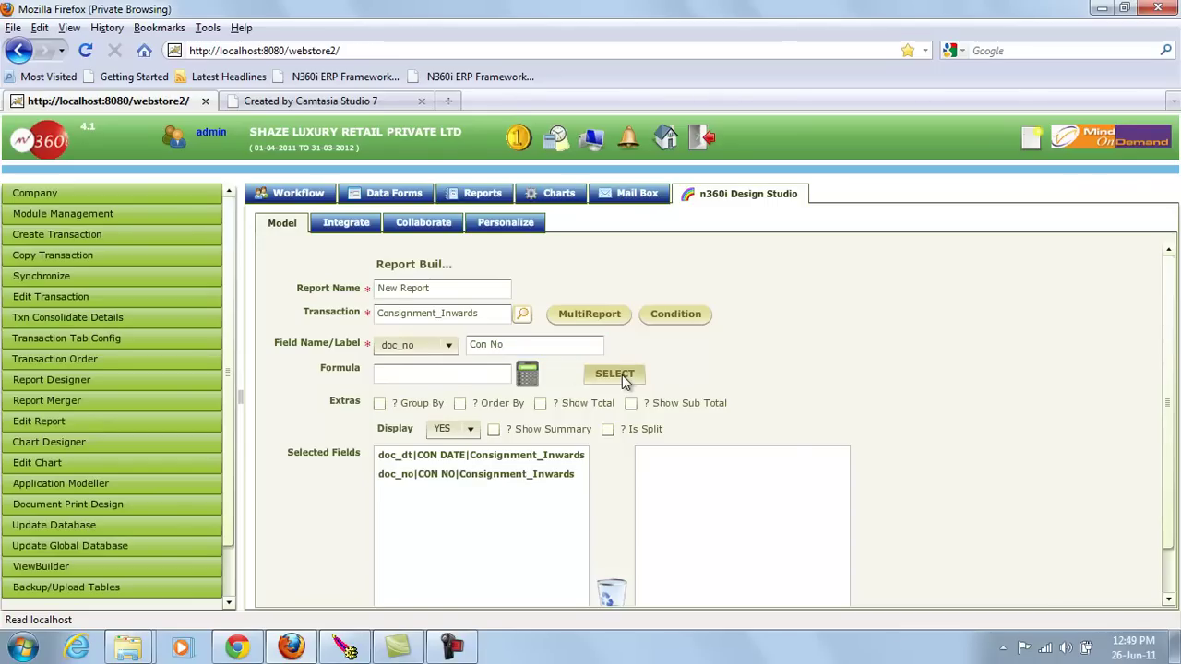
- Add the party_id field to the report's selected fields with the label Supplier
left_click(449, 347)
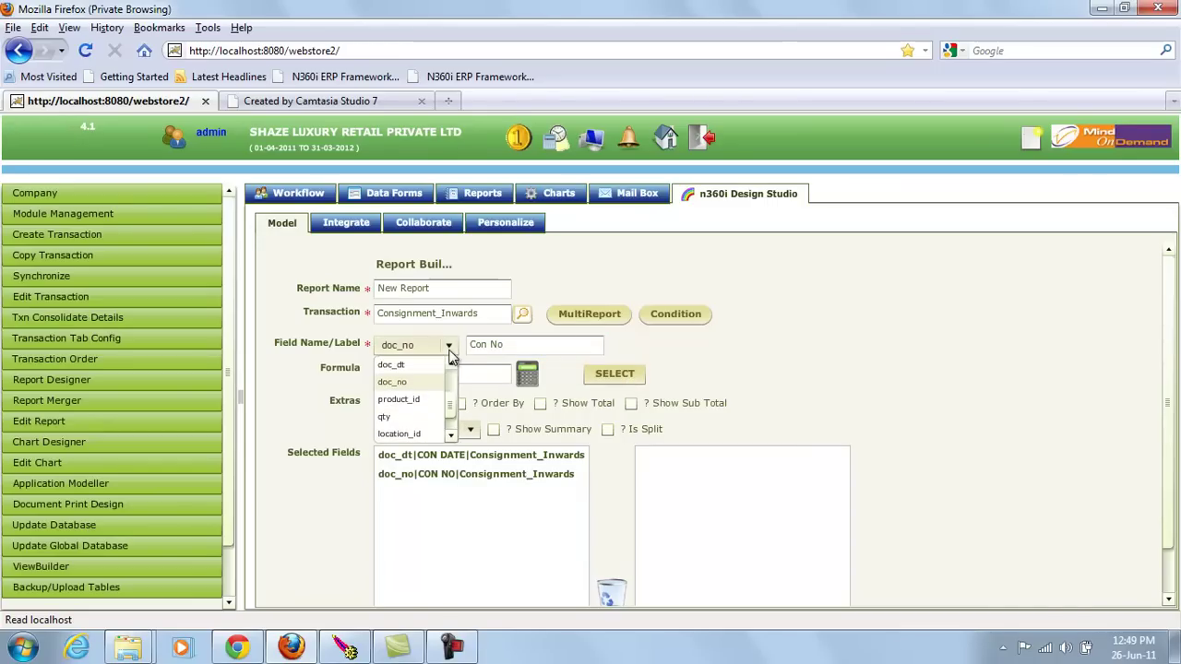
key("p")
key("p")
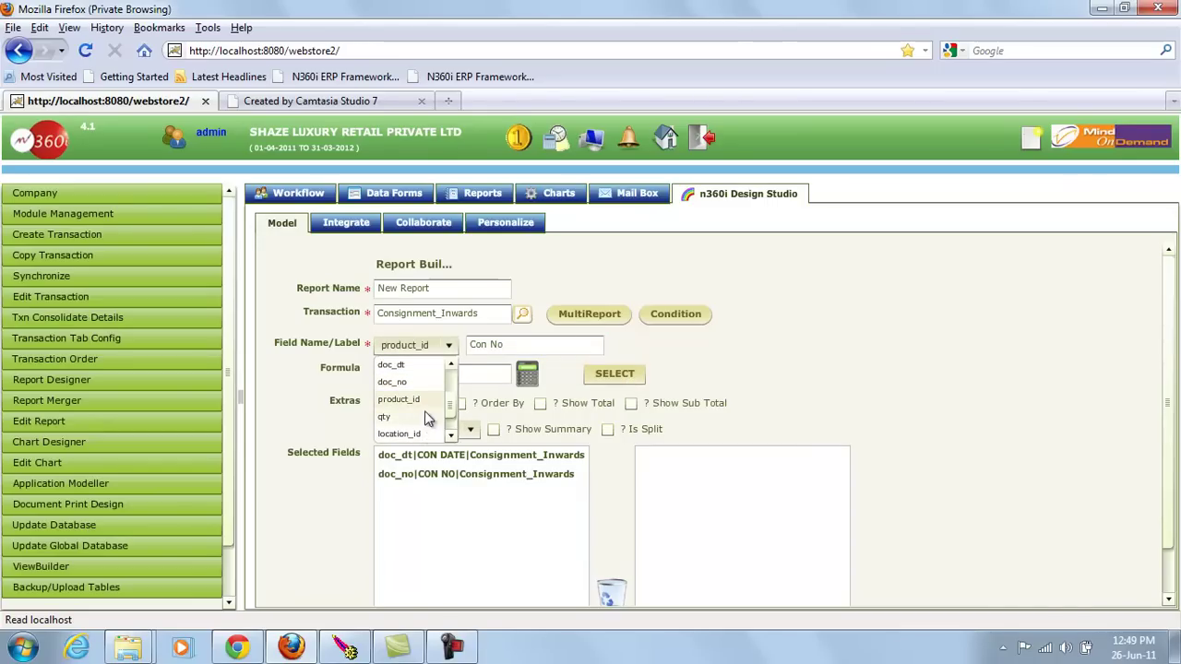
left_click(517, 348)
left_click_drag(518, 348, 440, 353)
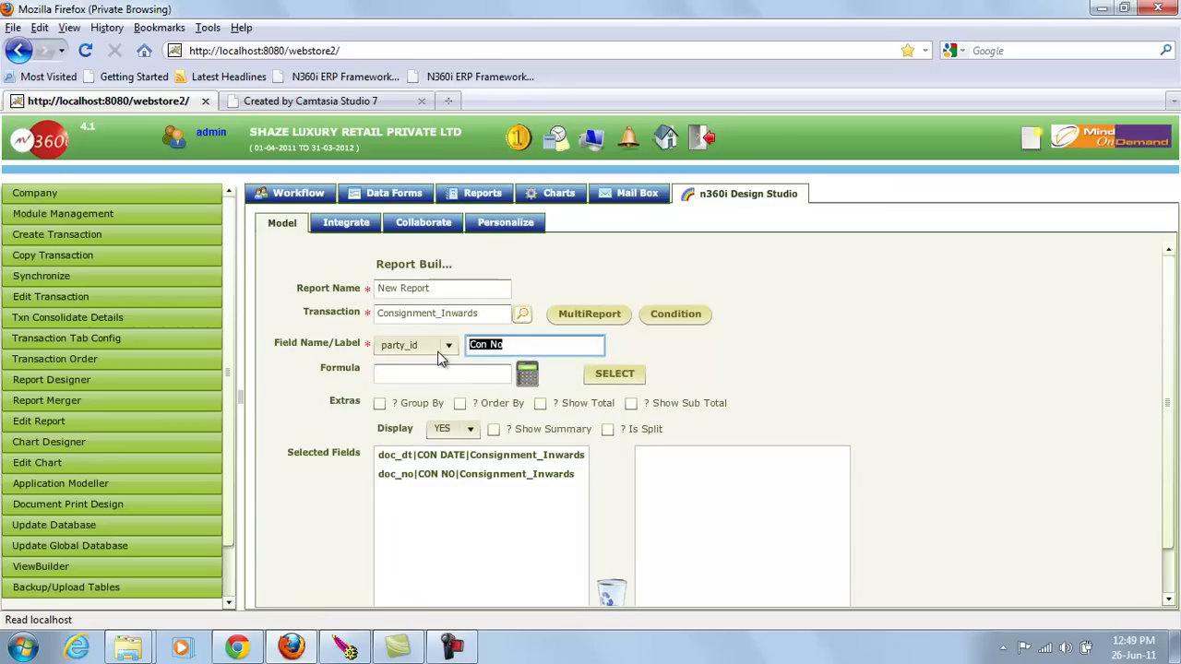
type("Supplier")
left_click(609, 372)
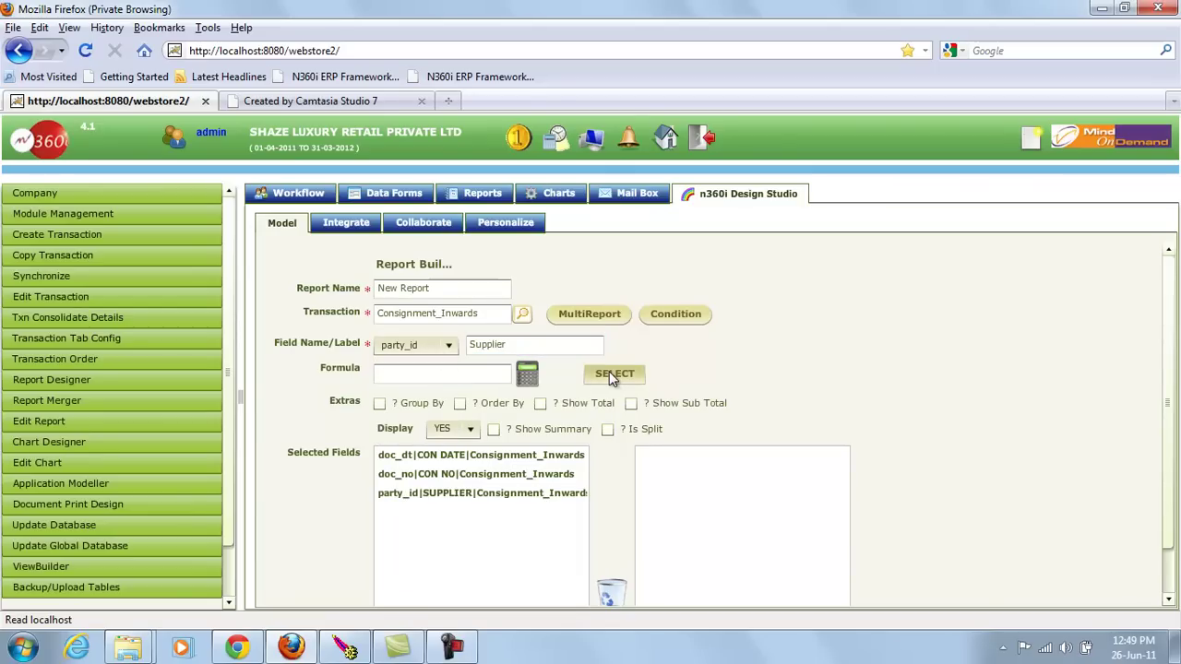
- Add the new_field2 field to the report's selected fields with the label New Field2
left_click(444, 345)
key("Down")
key("Down")
key("Down")
key("Down")
key("Down")
key("Return")
key("Tab")
type("New F")
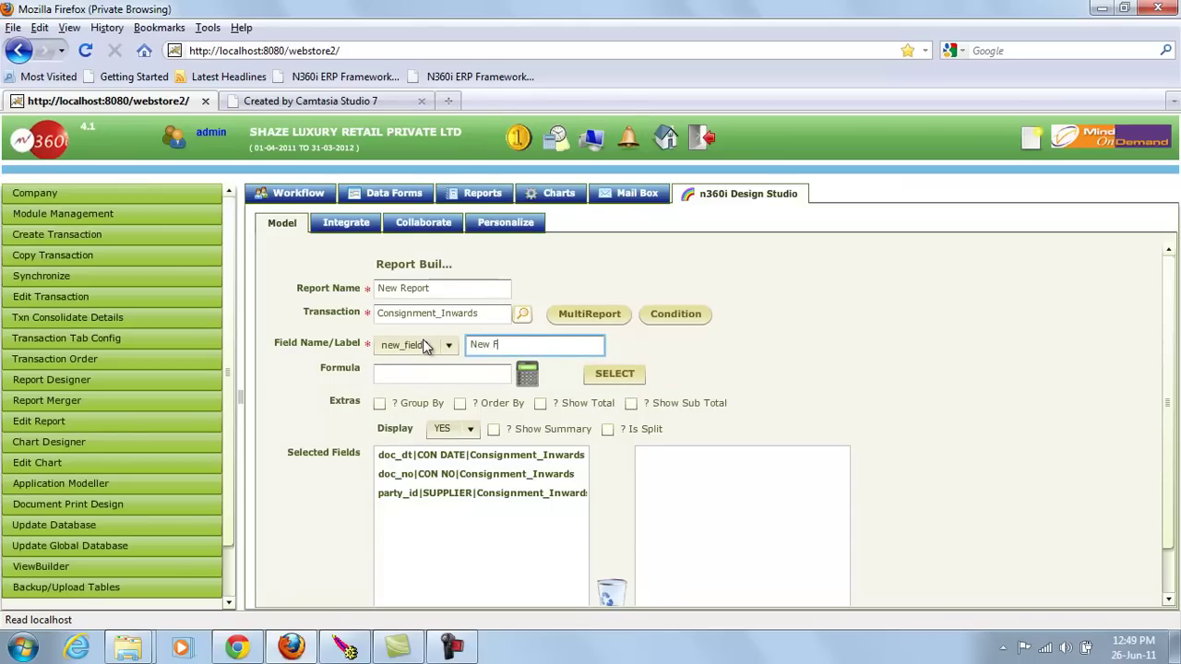
type("ield2")
left_click(591, 376)
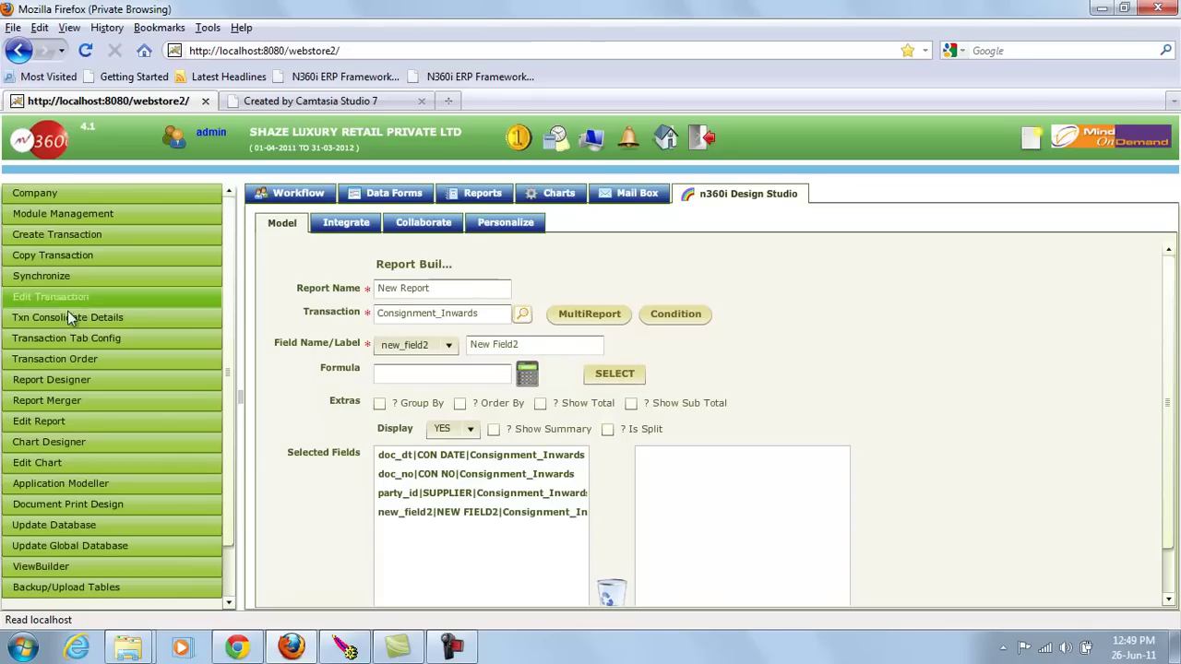
- Save the report with its four selected Consignment_Inwards fields
left_click(427, 452)
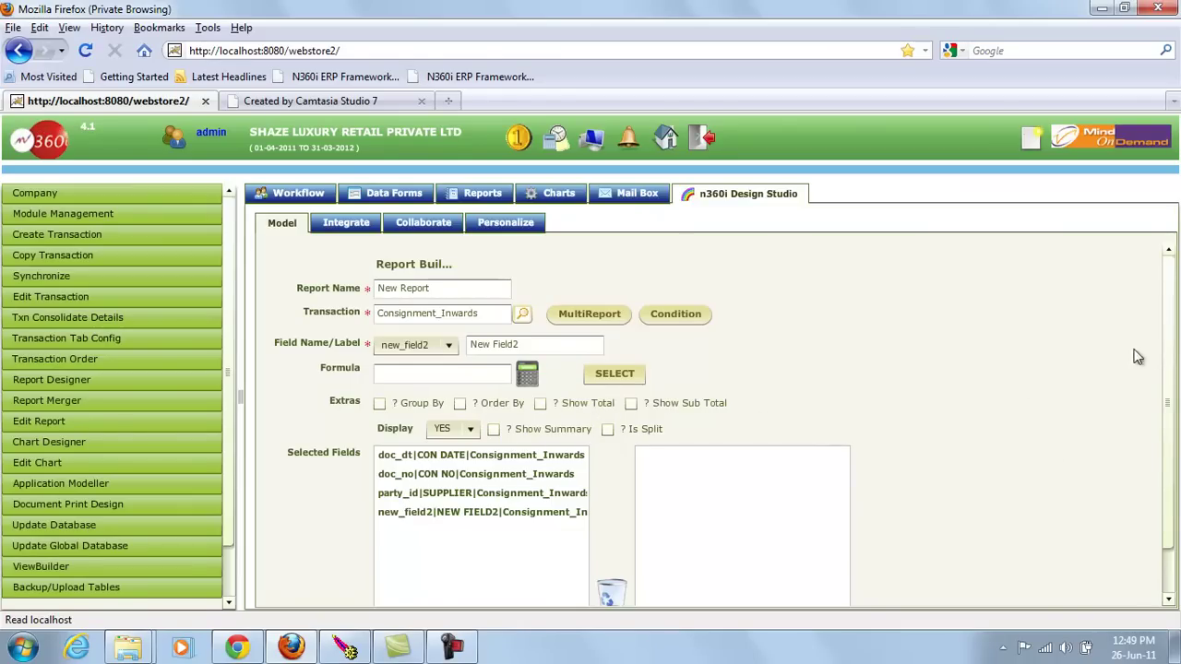
scroll(1167, 415, "down", 1)
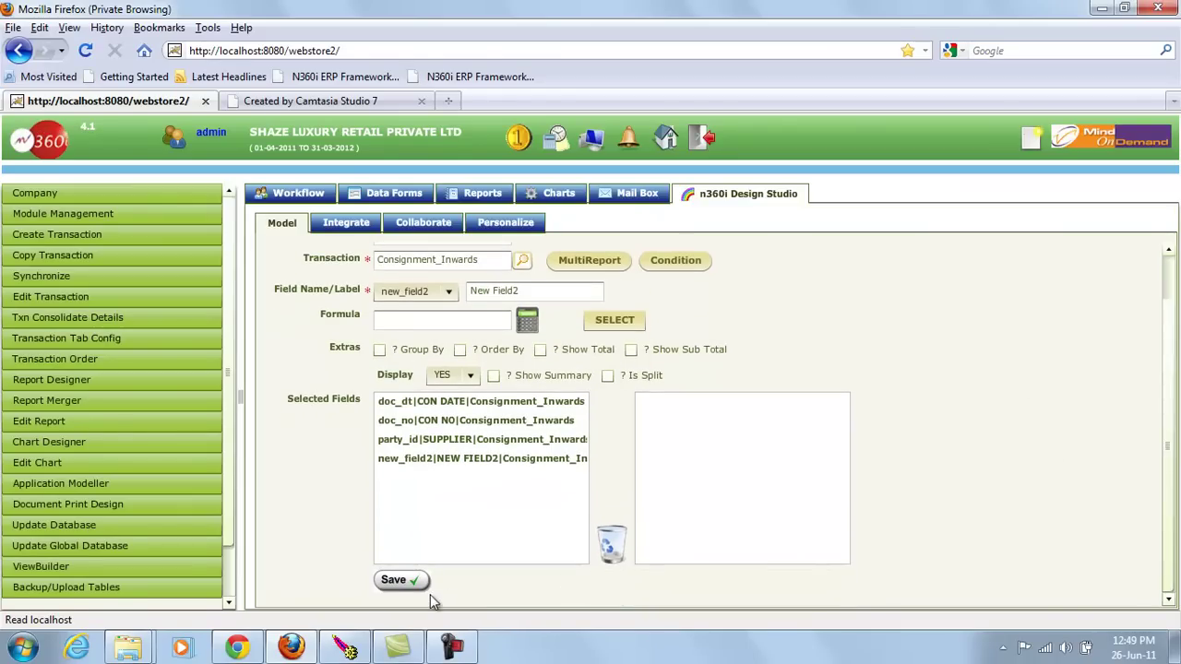
left_click(395, 583)
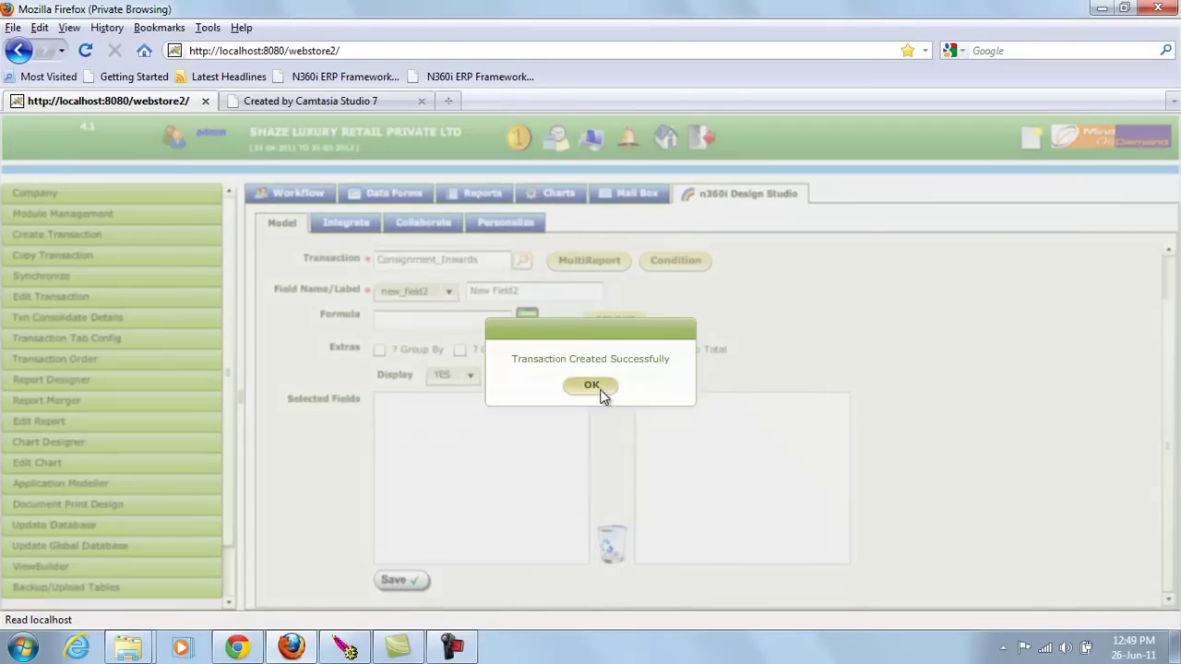
- Load the Admin role's report assignments in the Design Studio's Personalize area
left_click(590, 385)
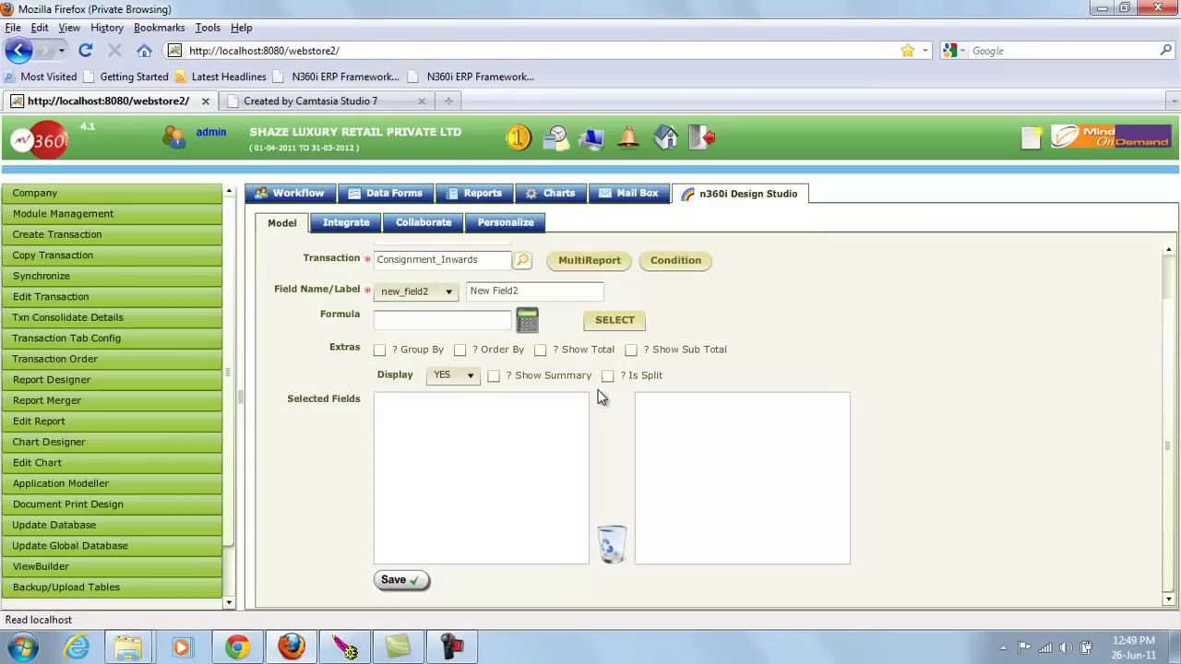
left_click(502, 228)
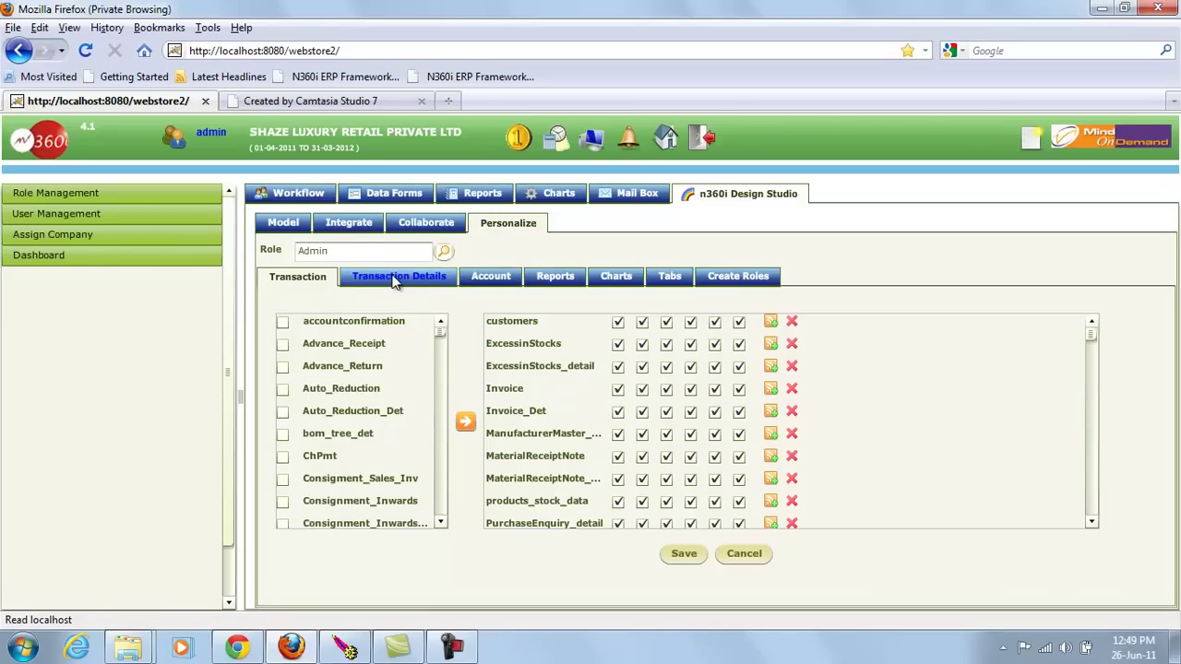
left_click(550, 276)
left_click(358, 253)
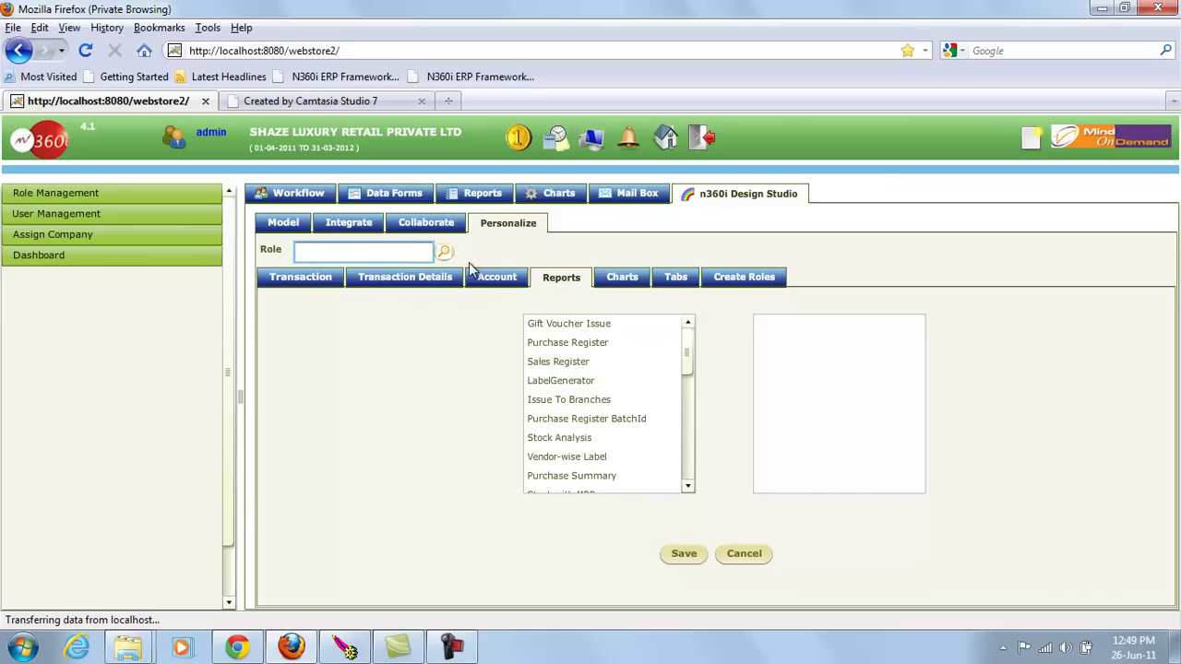
left_click(443, 252)
left_click(490, 374)
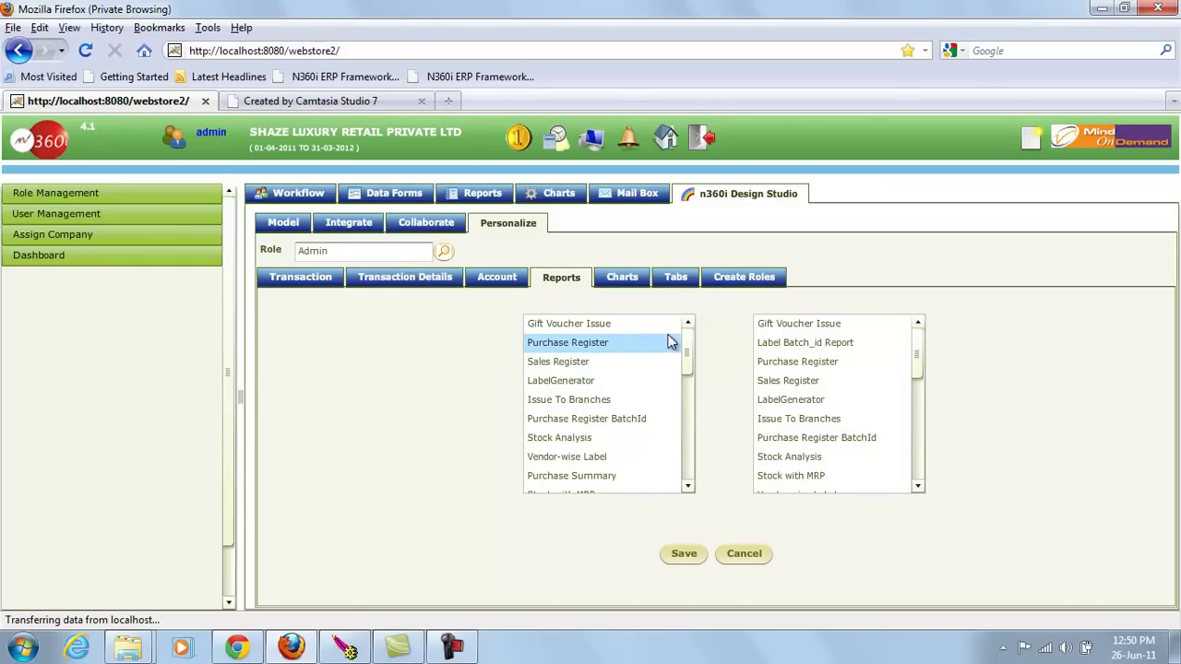
- Add New Report to the Admin role's assigned reports and save the assignment
left_click_drag(688, 353, 717, 437)
left_click_drag(918, 364, 917, 477)
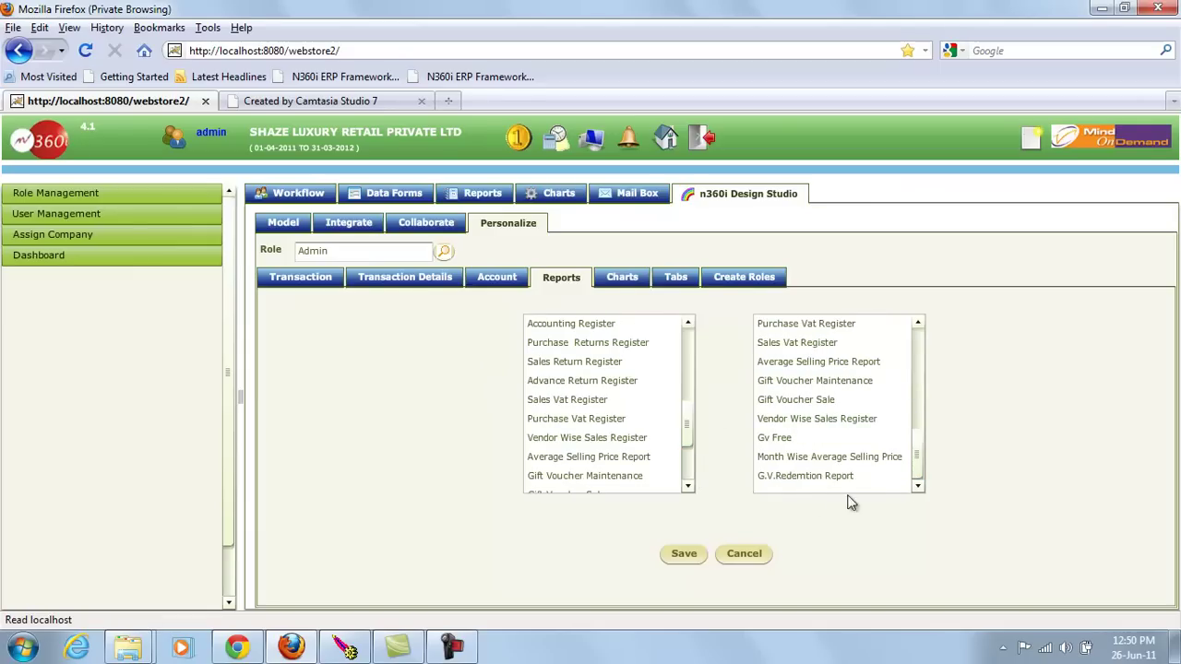
scroll(686, 444, "down", 3)
left_click(556, 461)
left_click_drag(555, 461, 833, 493)
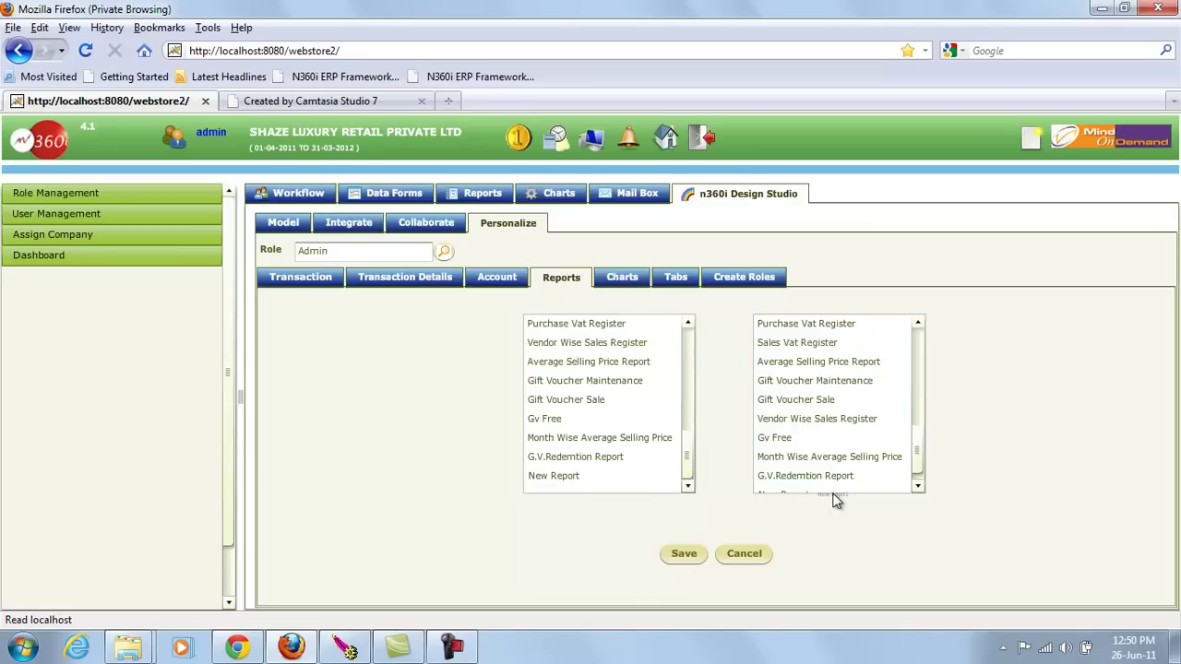
left_click(917, 485)
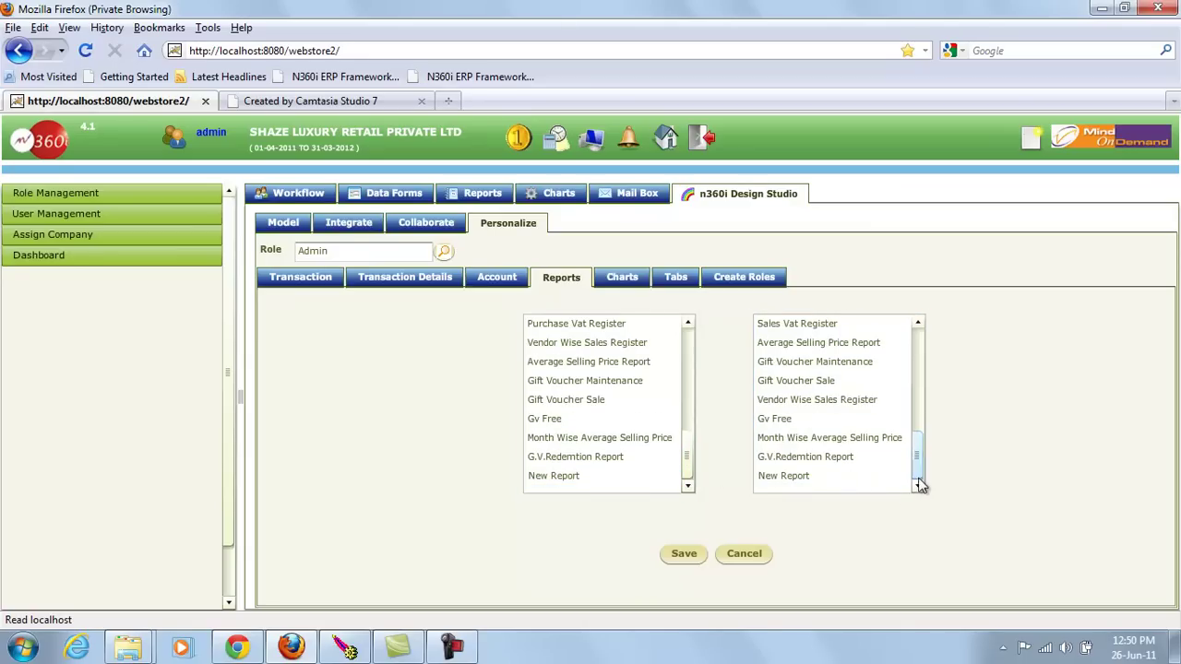
left_click(678, 555)
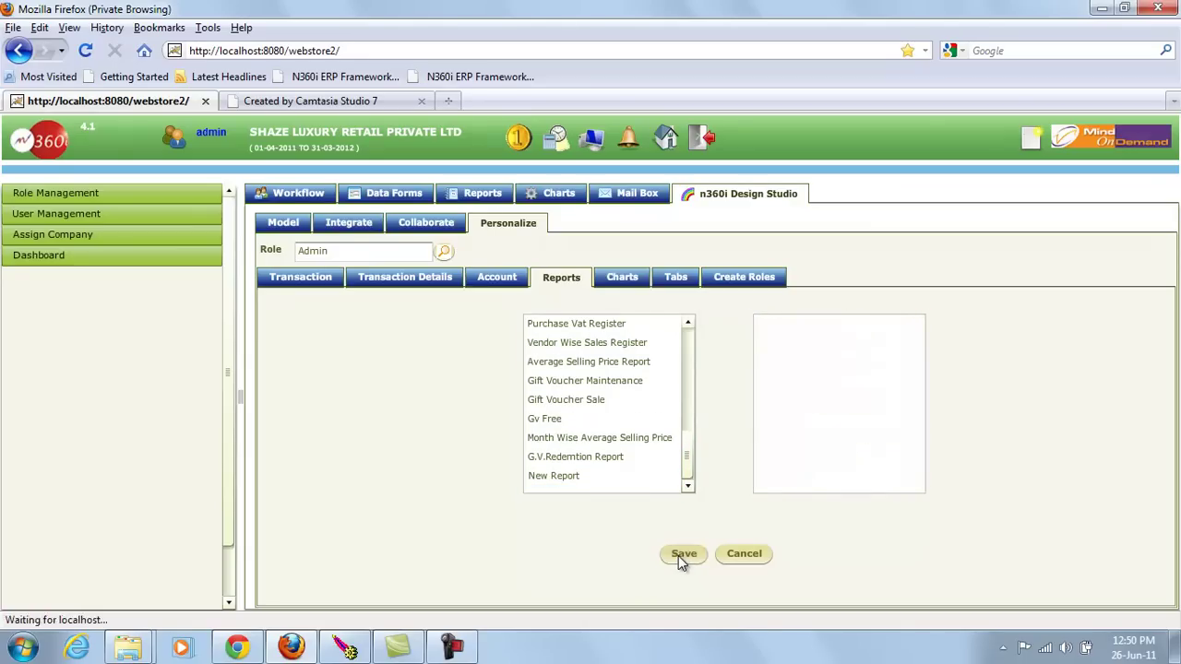
left_click(595, 386)
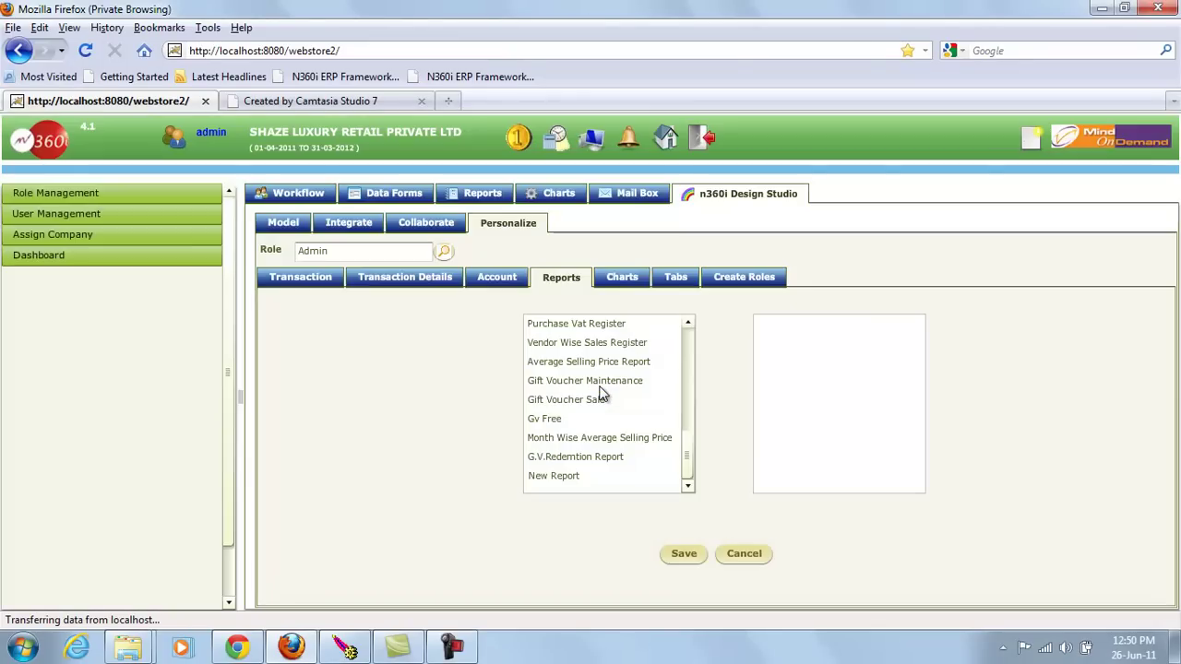
left_click(598, 382)
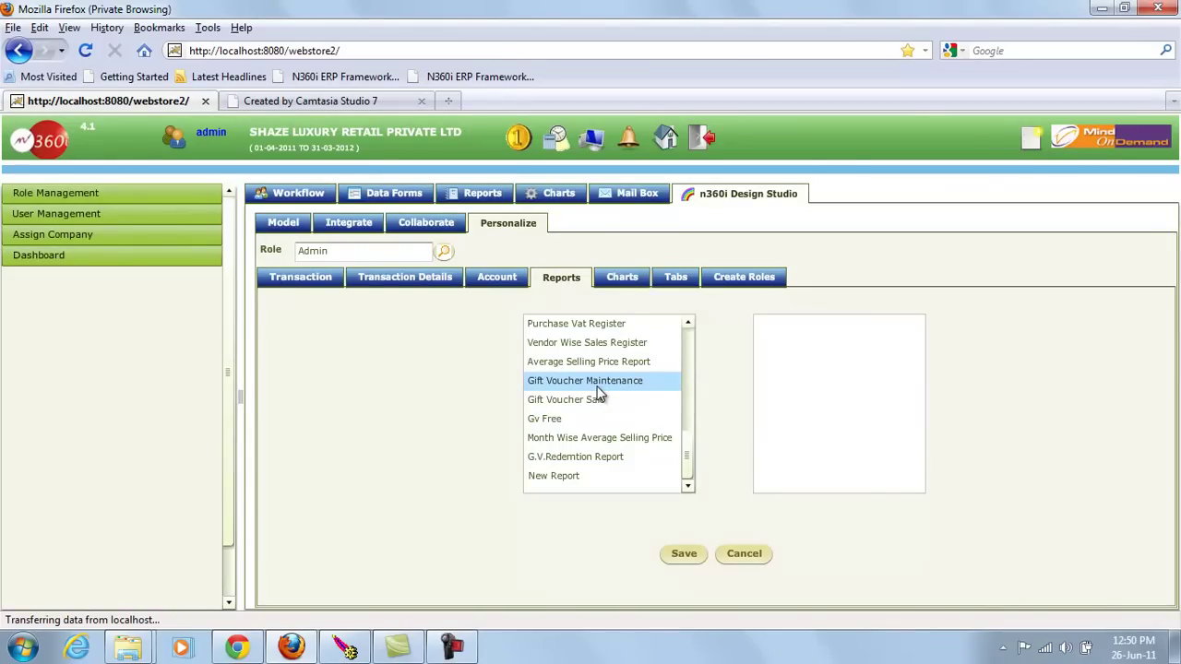
- Open New Report from the list of available reports
left_click(471, 198)
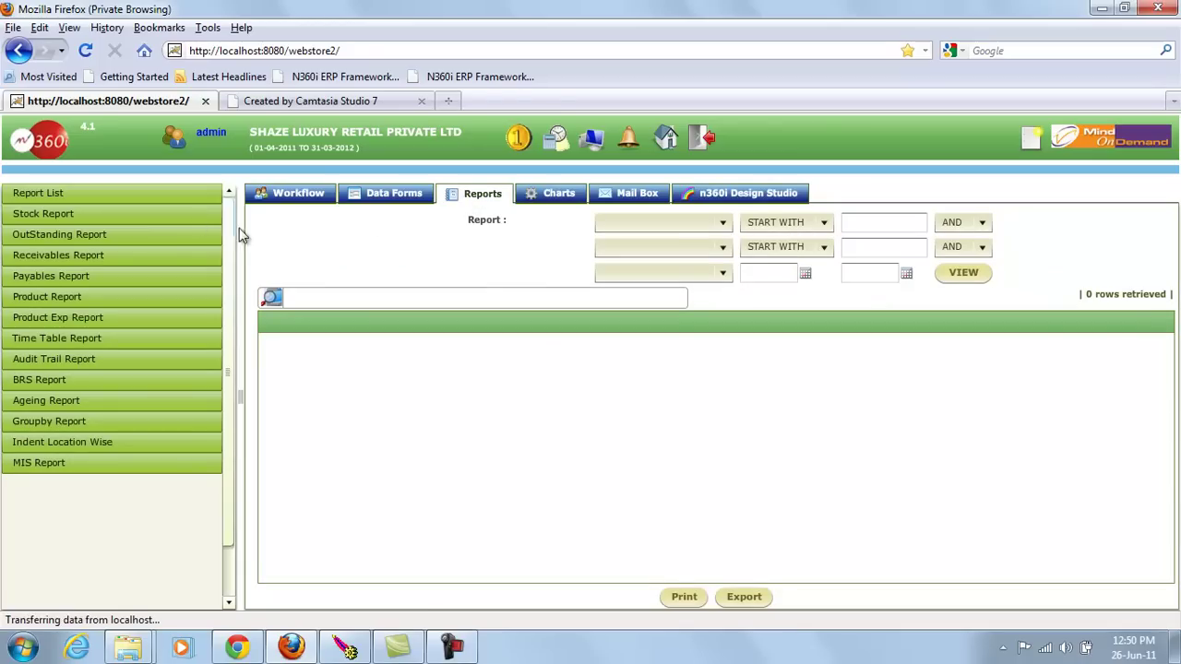
left_click(118, 195)
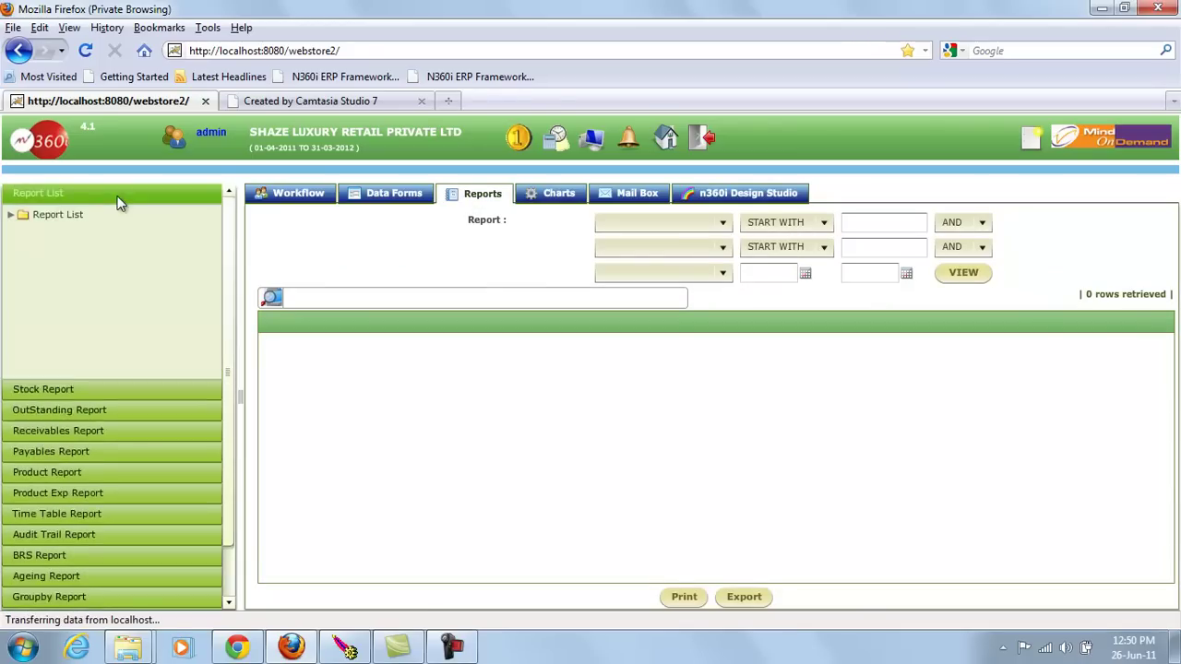
left_click(11, 217)
left_click_drag(202, 277, 205, 390)
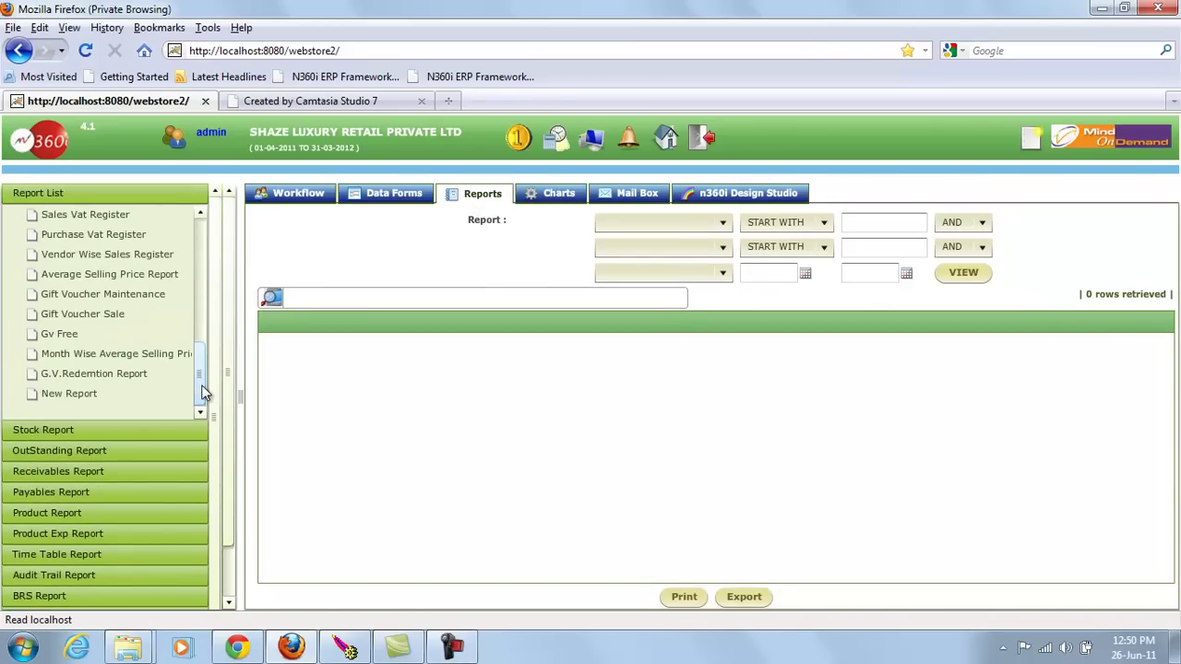
left_click(79, 397)
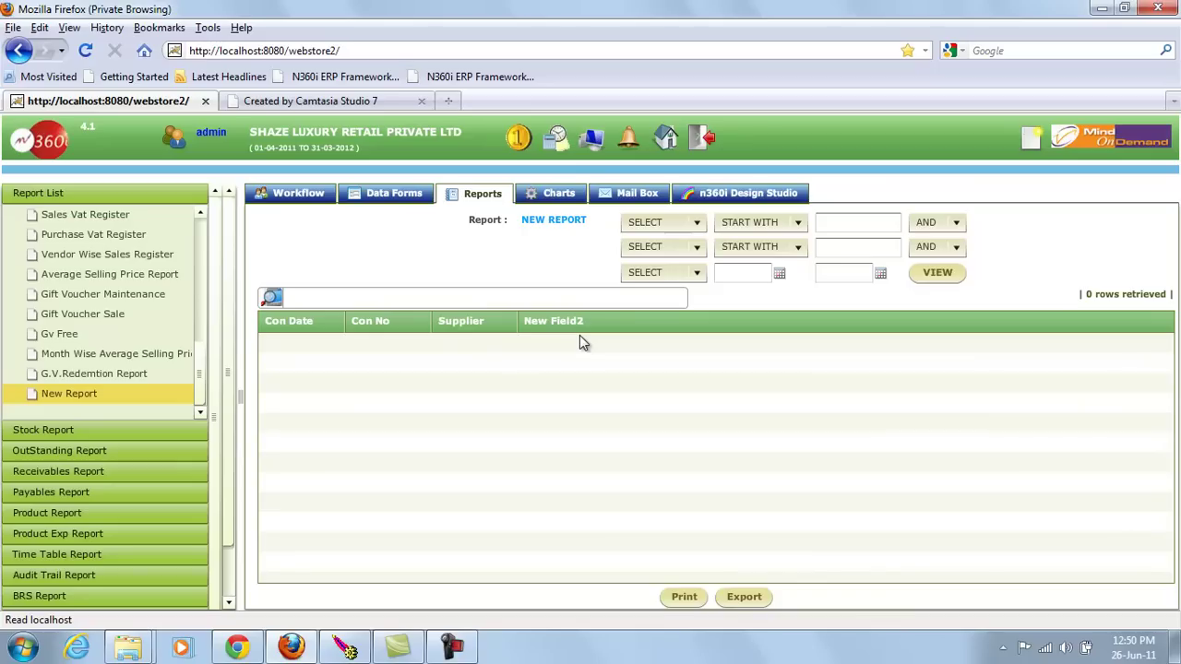
- Set the first filter field of New Report to Supplier and check the available comparison operators
left_click(690, 221)
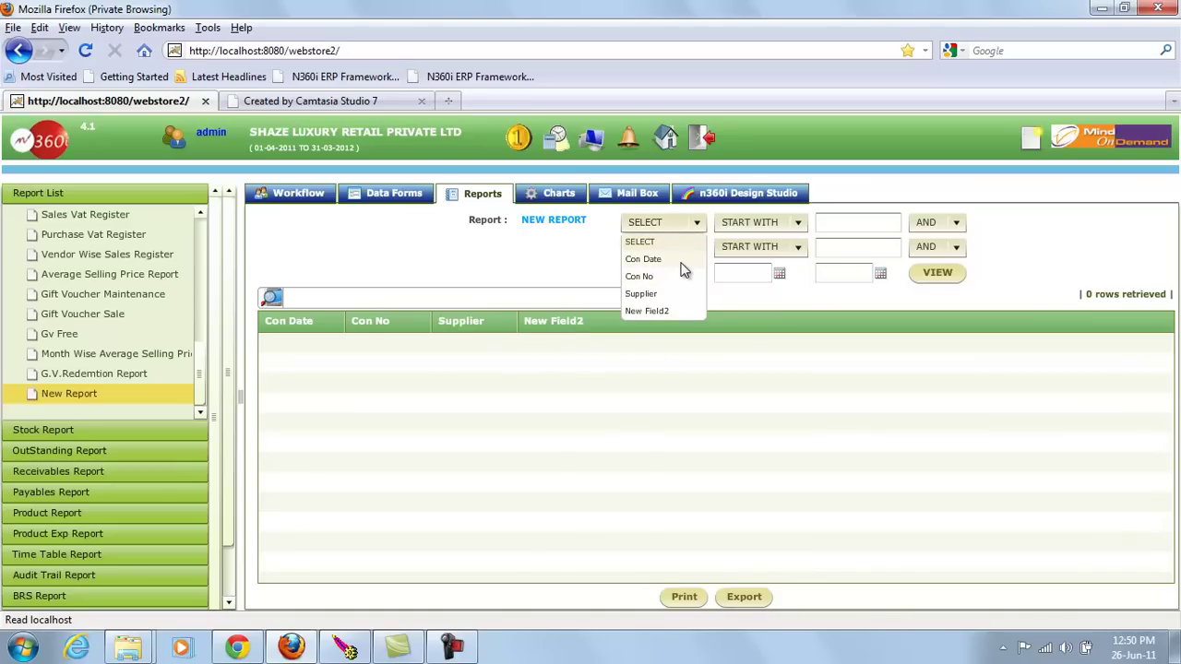
left_click(670, 293)
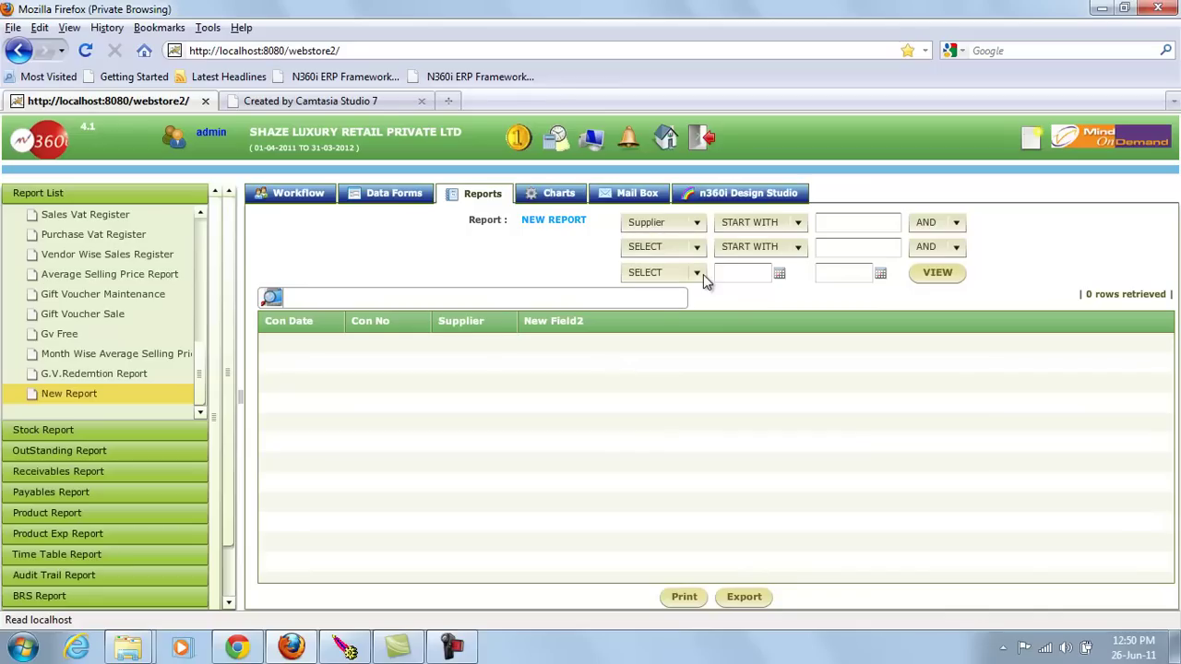
left_click(798, 222)
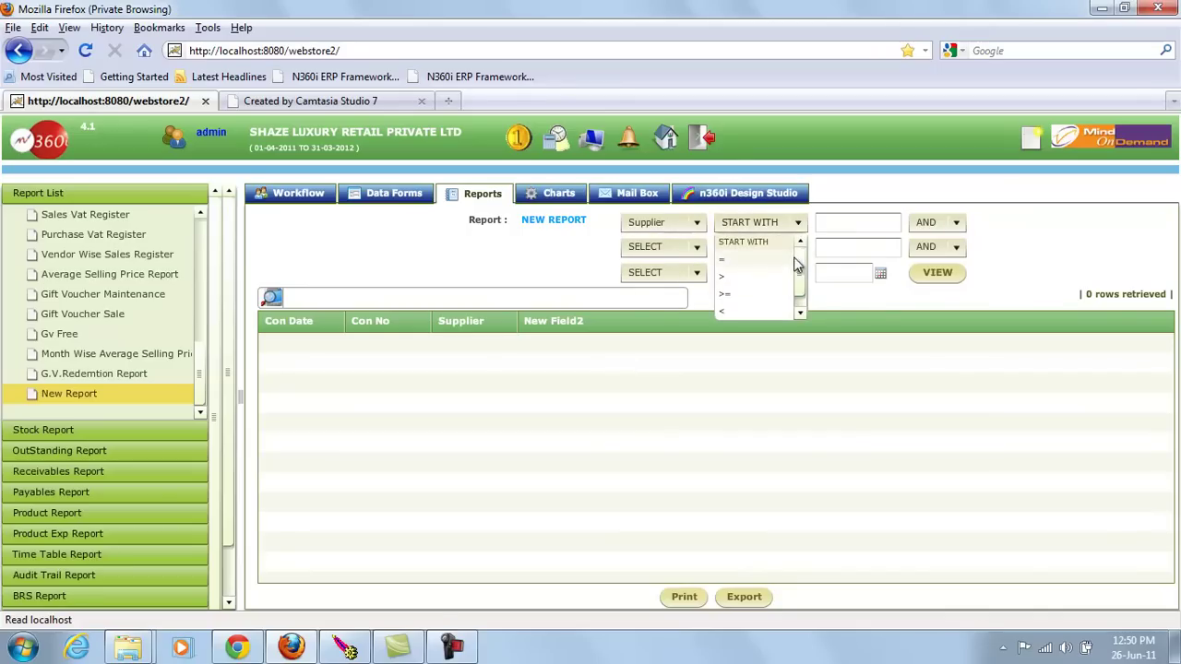
left_click(1039, 244)
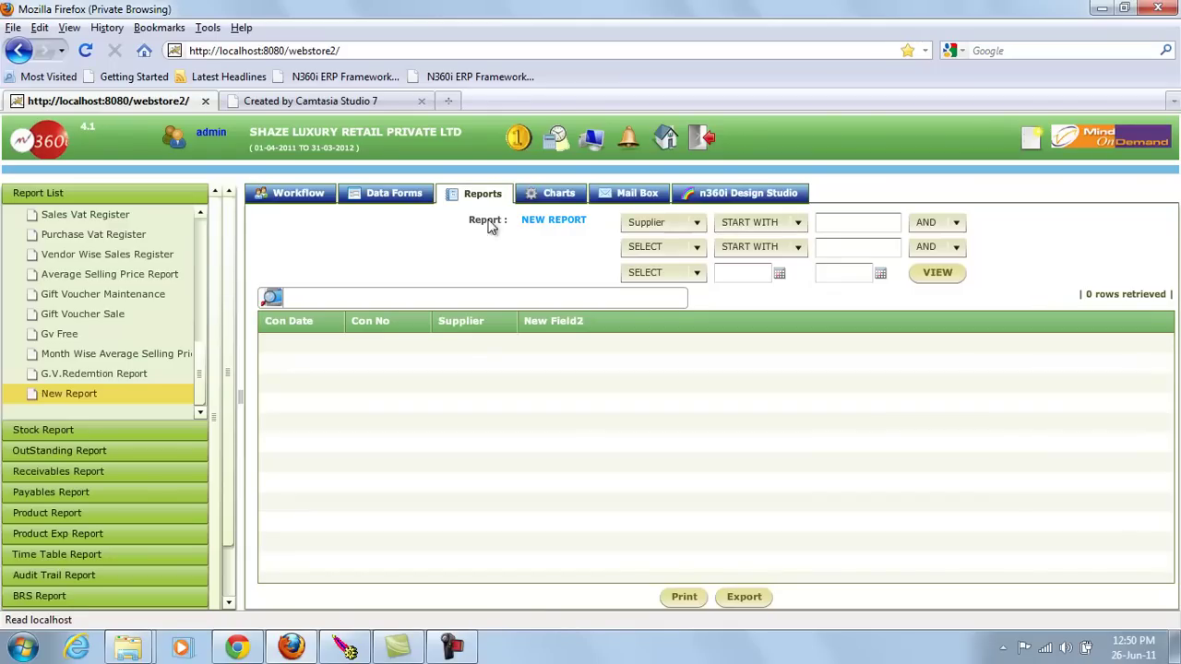
- Revisit the Consignment Inwards form and the Design Studio's modelling area
left_click(394, 193)
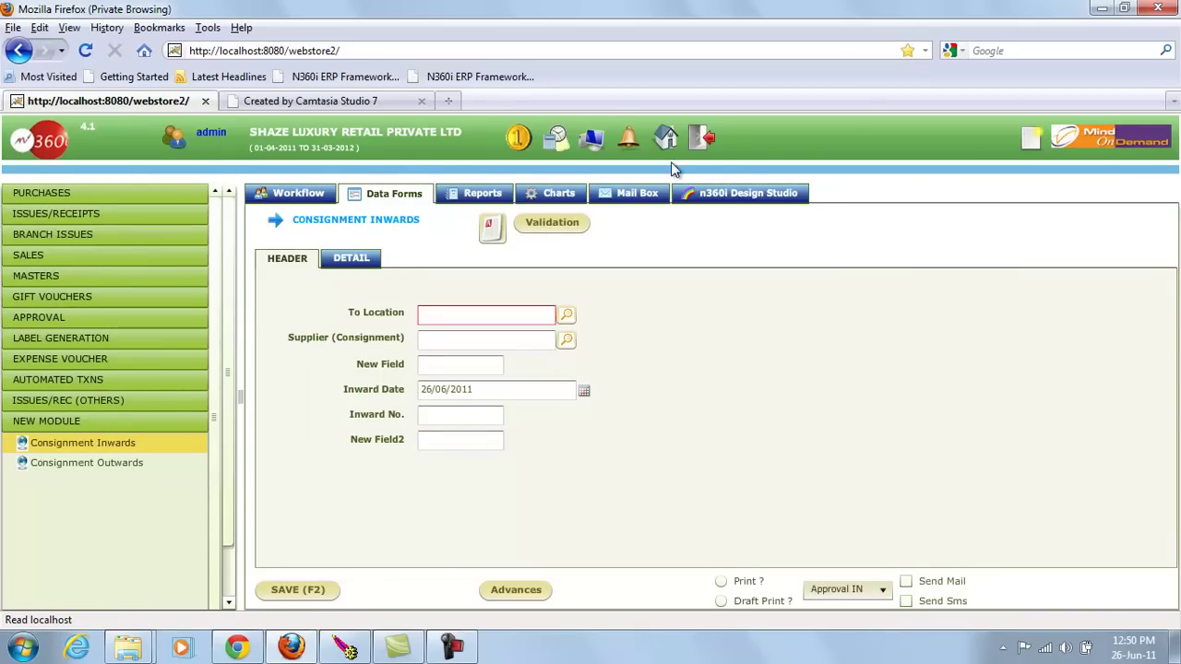
left_click(726, 195)
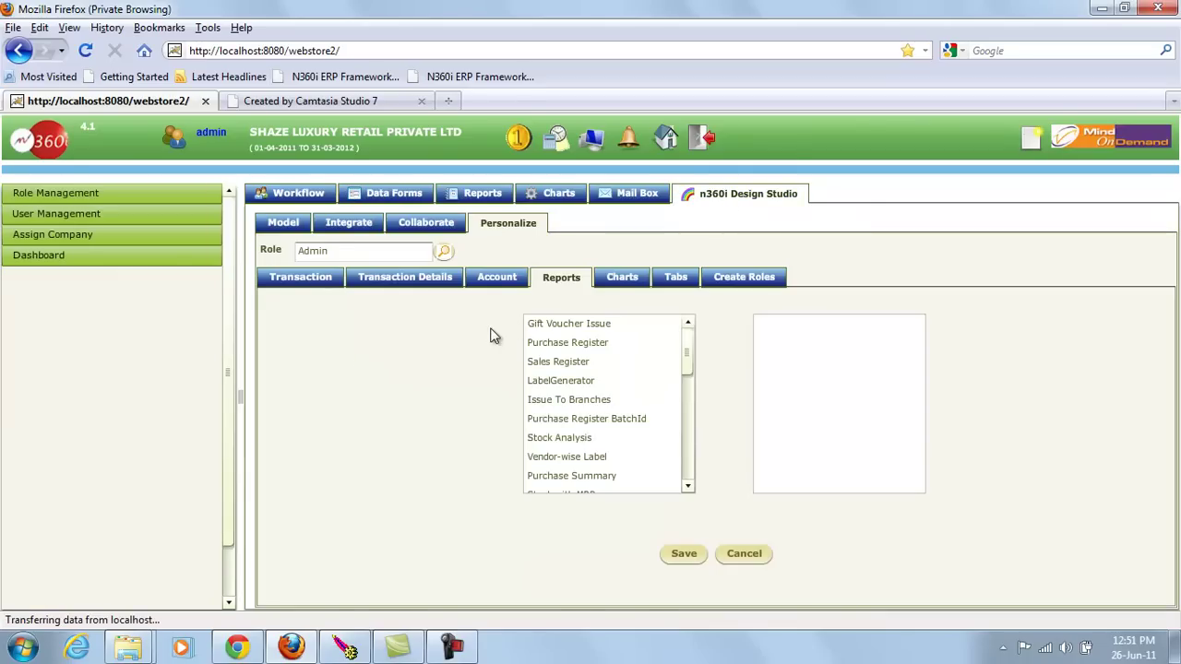
left_click(288, 222)
left_click(374, 195)
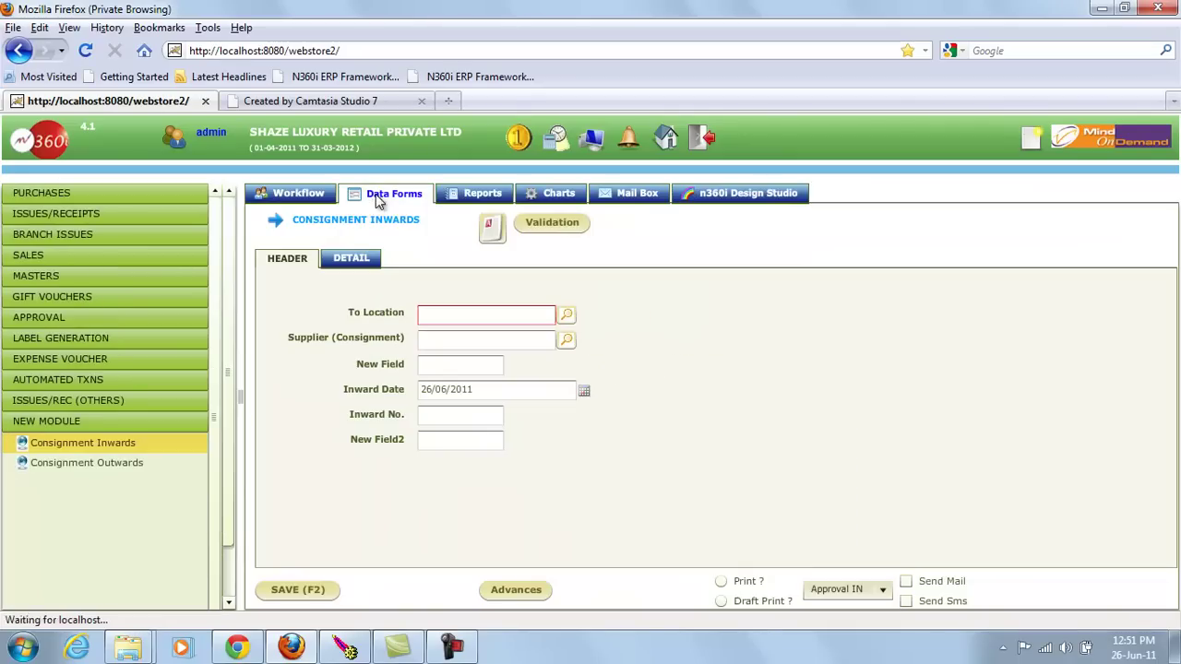
- Look through the standard reports, opening the Stock, Receivables, Payables and Audit Trail report screens
left_click(482, 196)
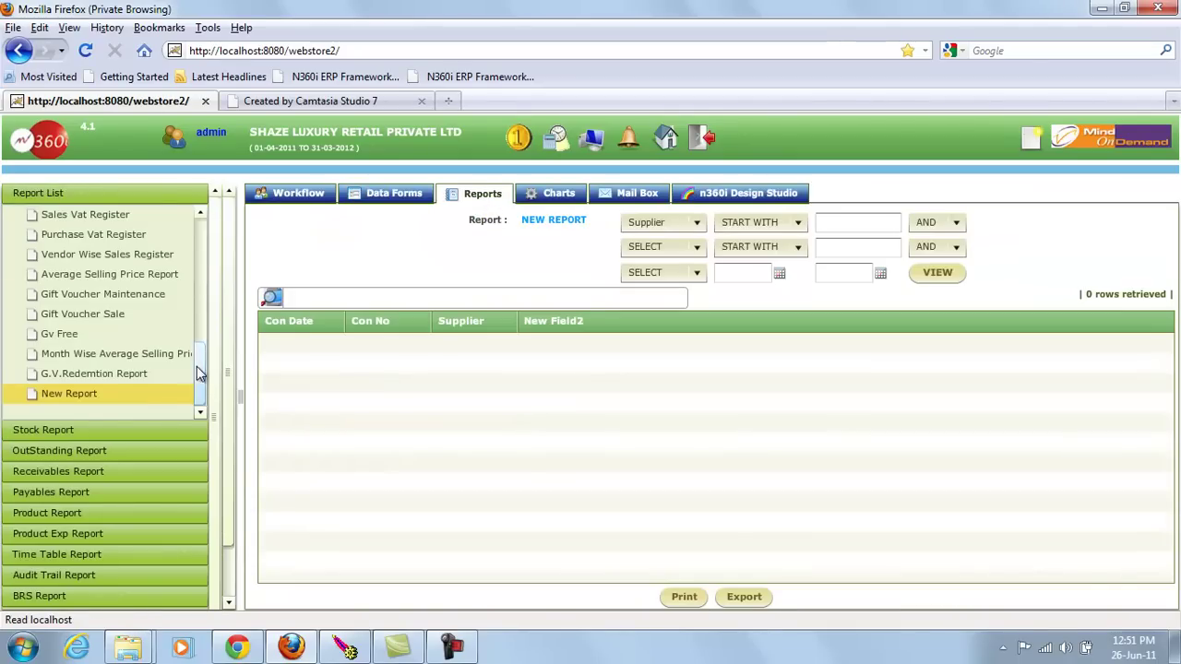
left_click_drag(201, 374, 218, 249)
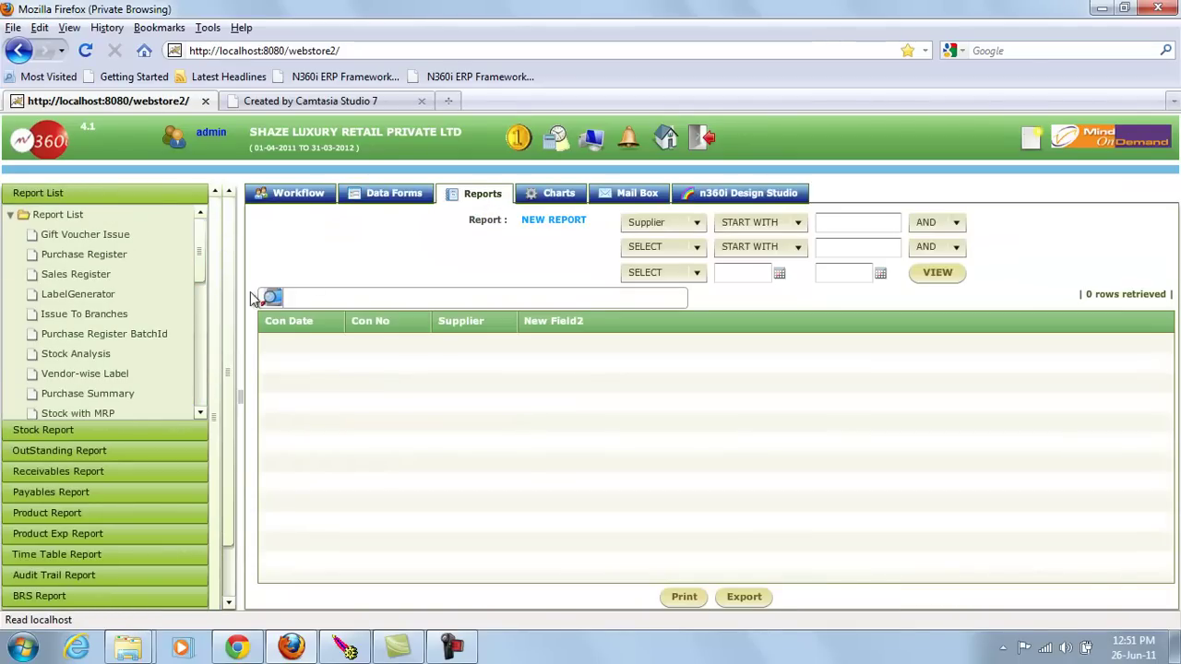
scroll(220, 375, "down", 2)
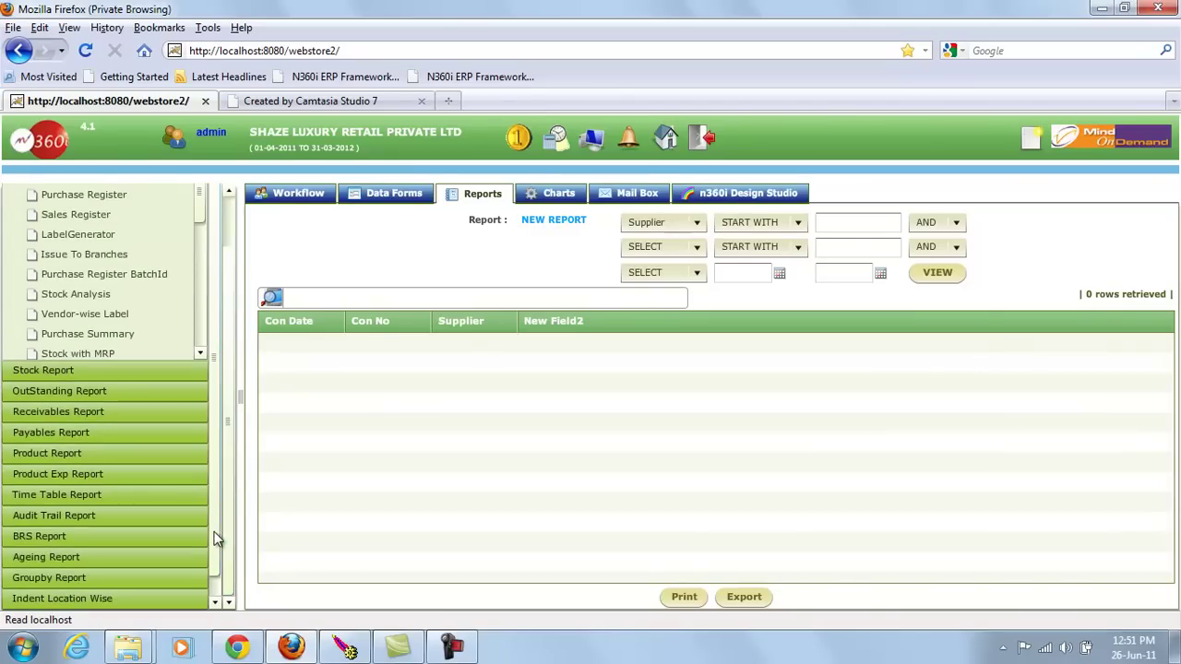
left_click(69, 370)
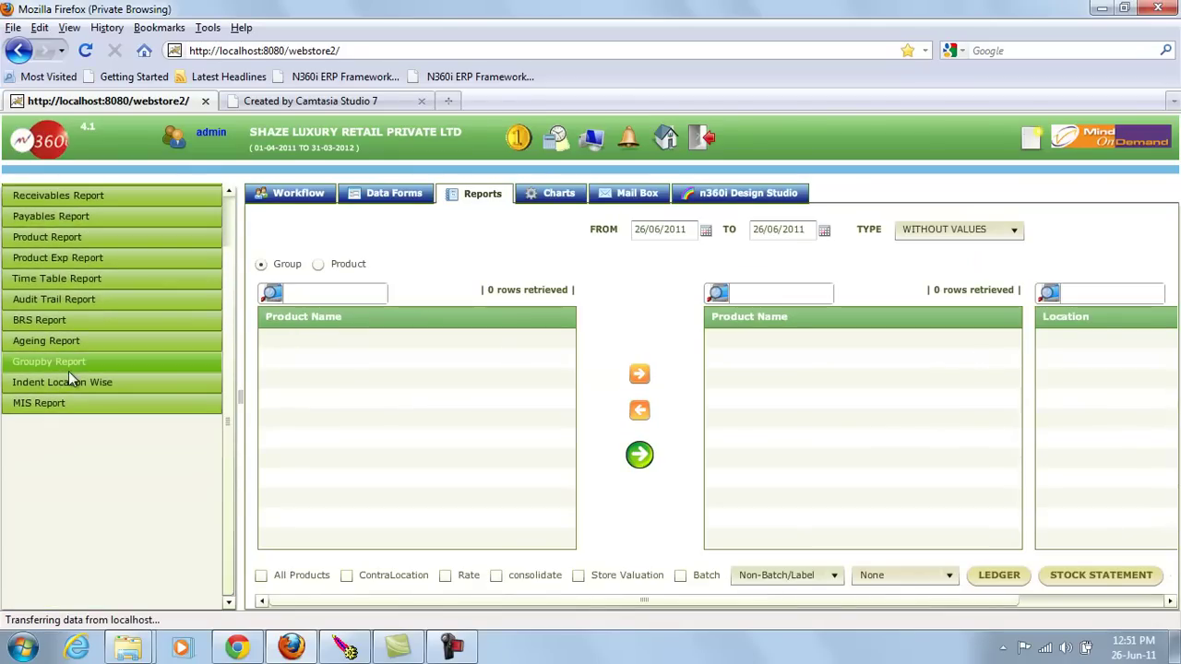
left_click(55, 196)
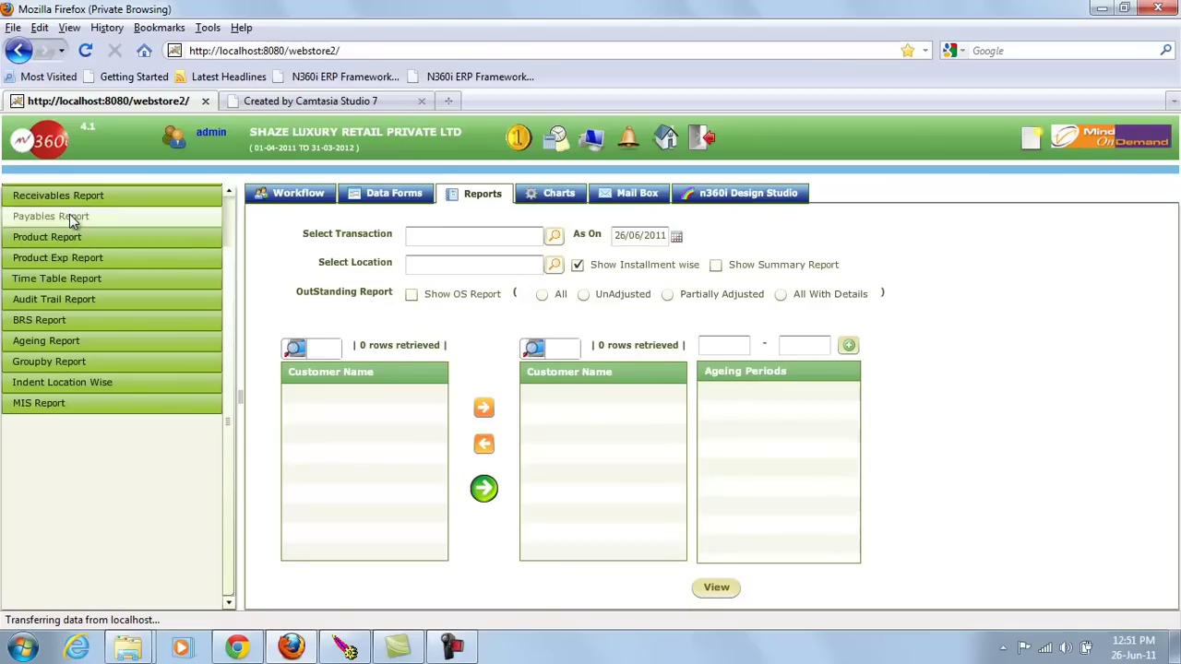
left_click(69, 214)
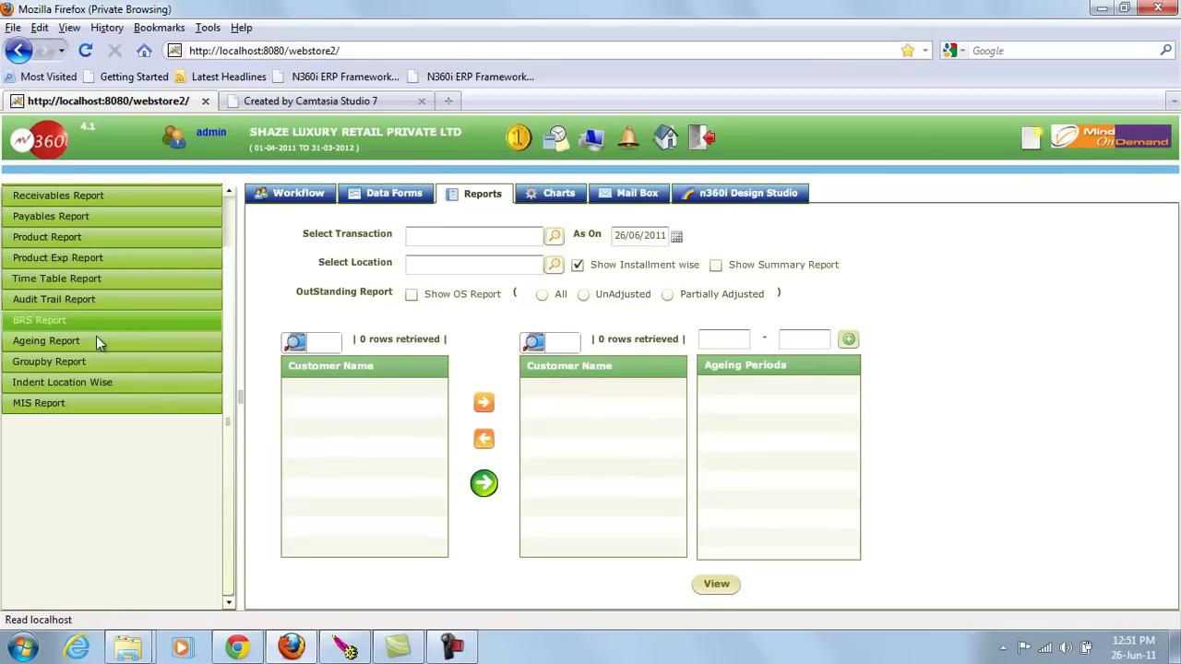
left_click(85, 301)
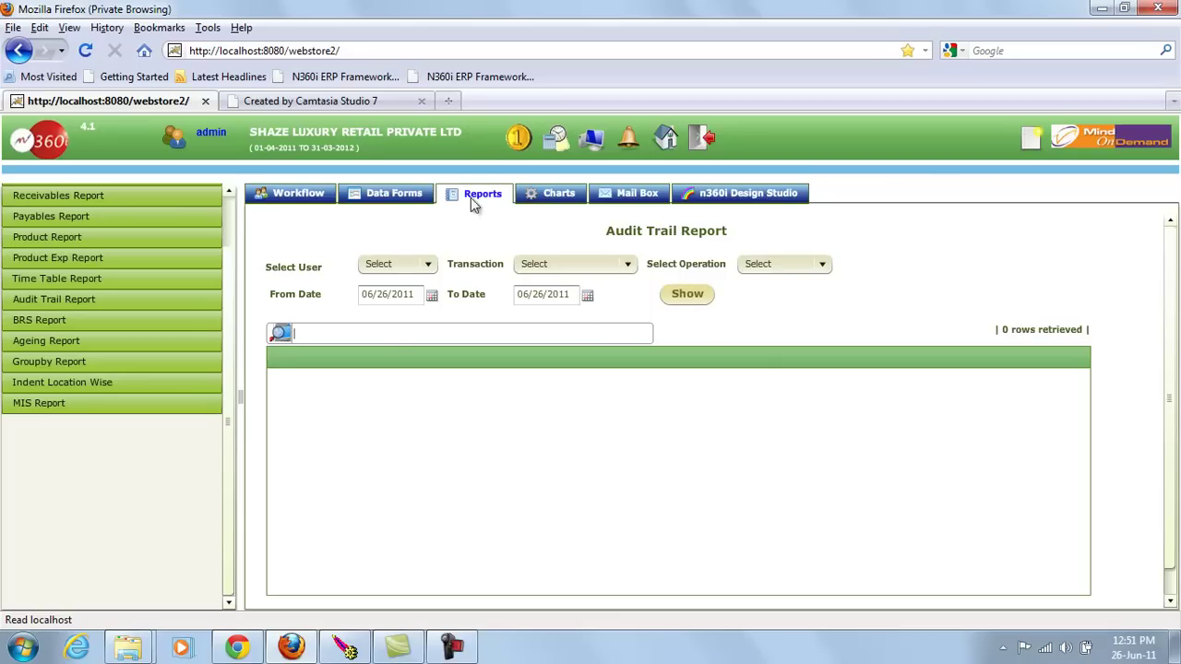
- Expand the Charts List to examine the available charts
left_click(546, 196)
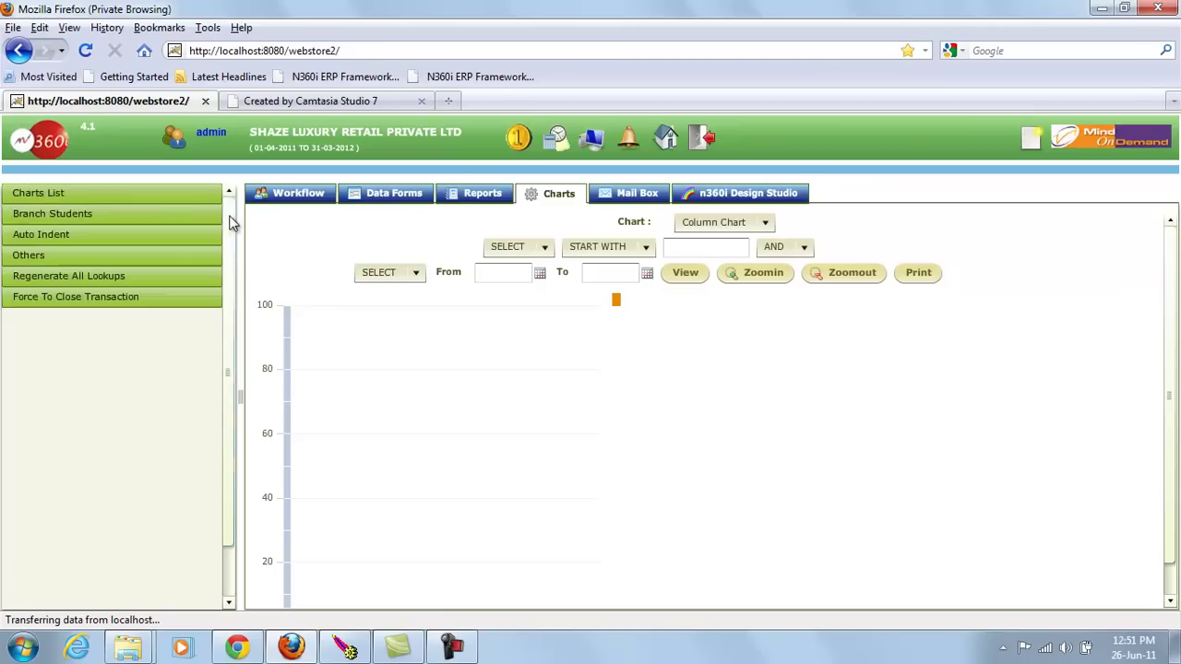
left_click(117, 195)
left_click(50, 218)
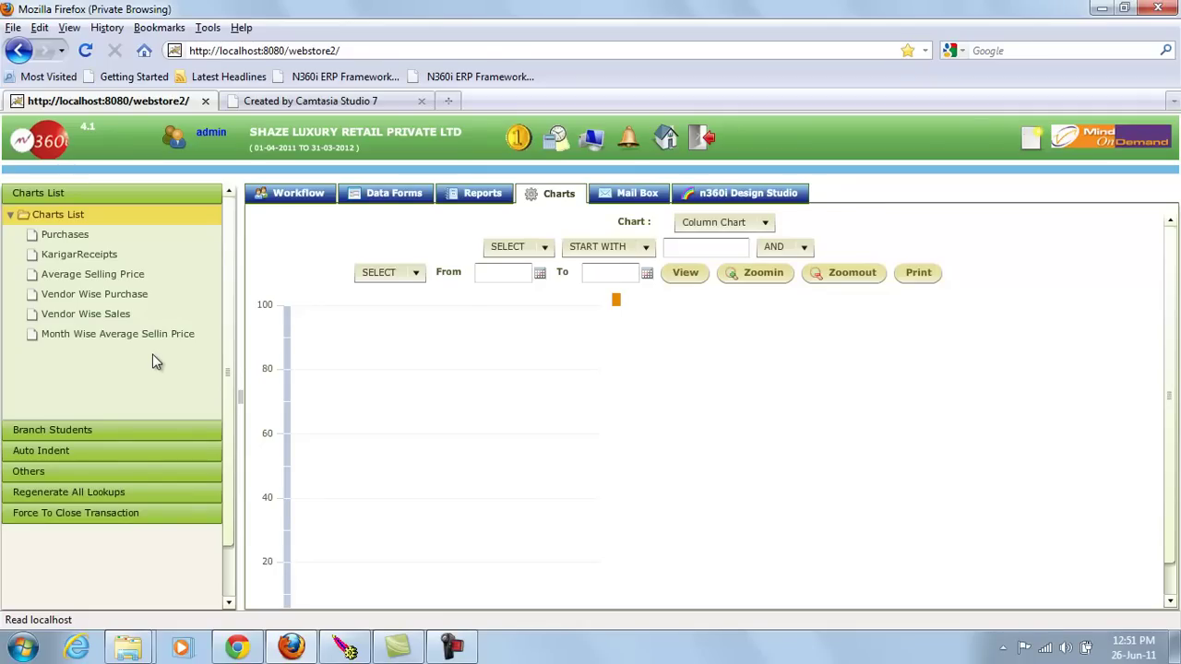
- Revisit the Design Studio's report designer and return to the Consignment Inwards form
left_click(728, 195)
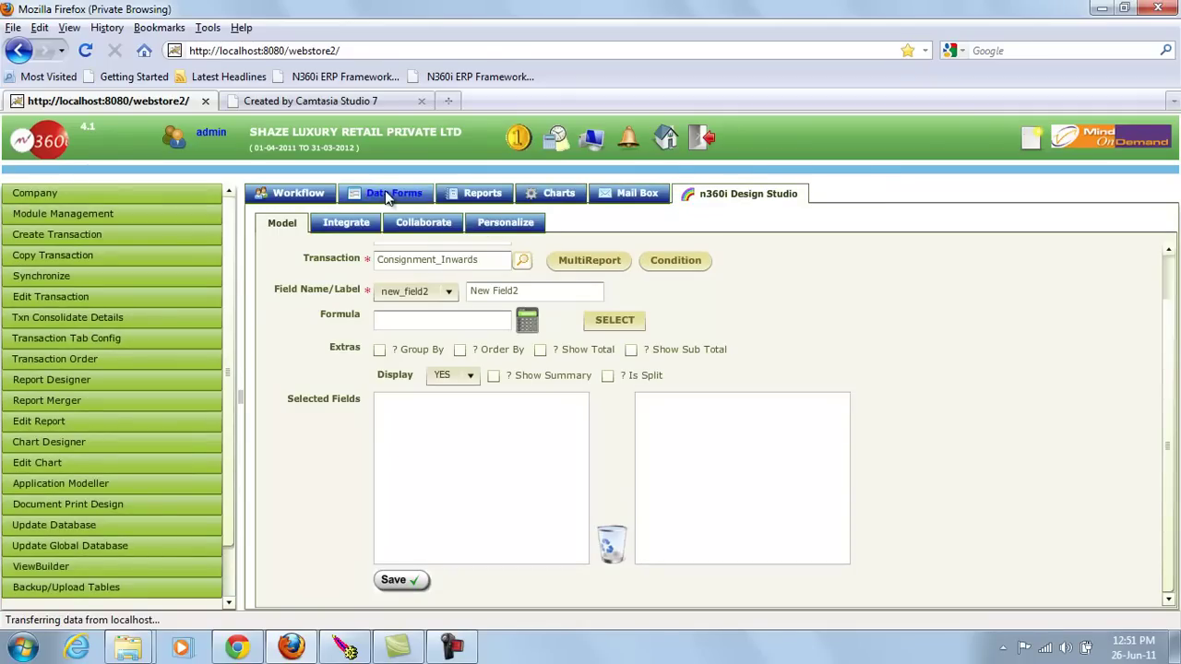
left_click(387, 196)
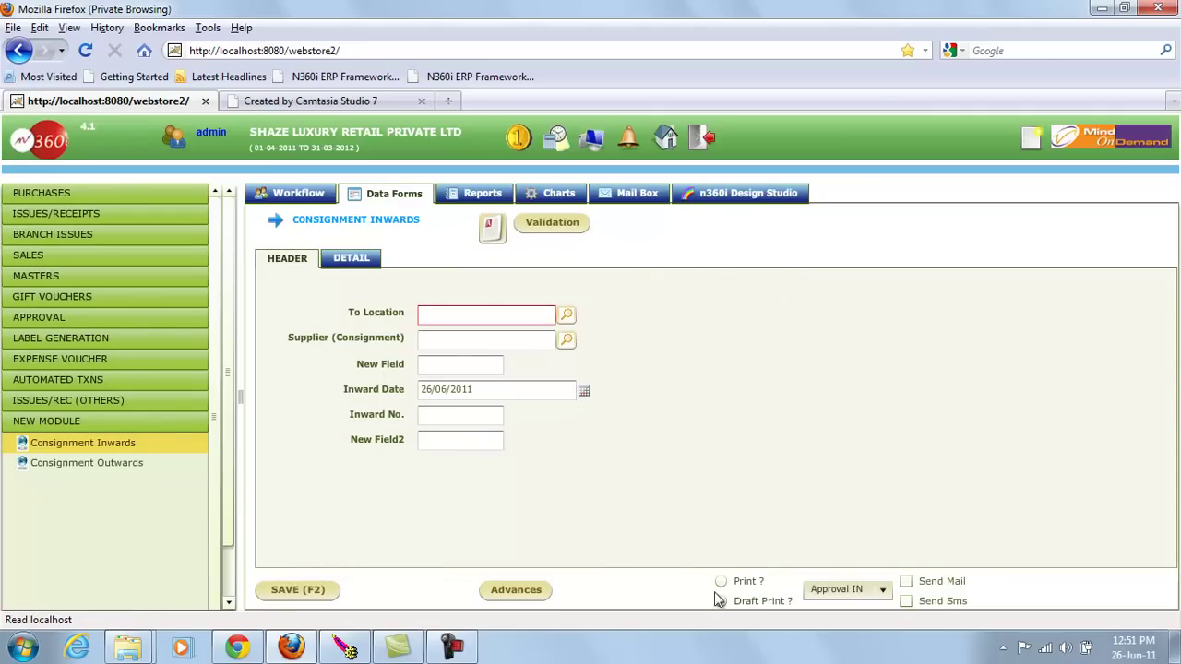
left_click(452, 646)
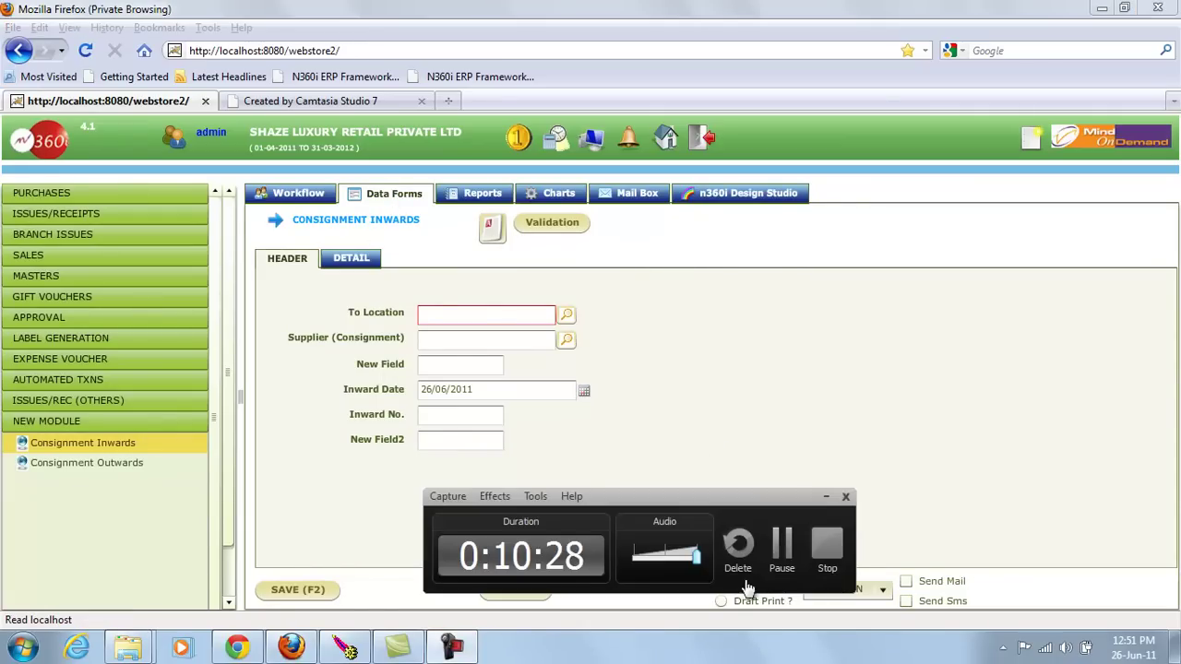